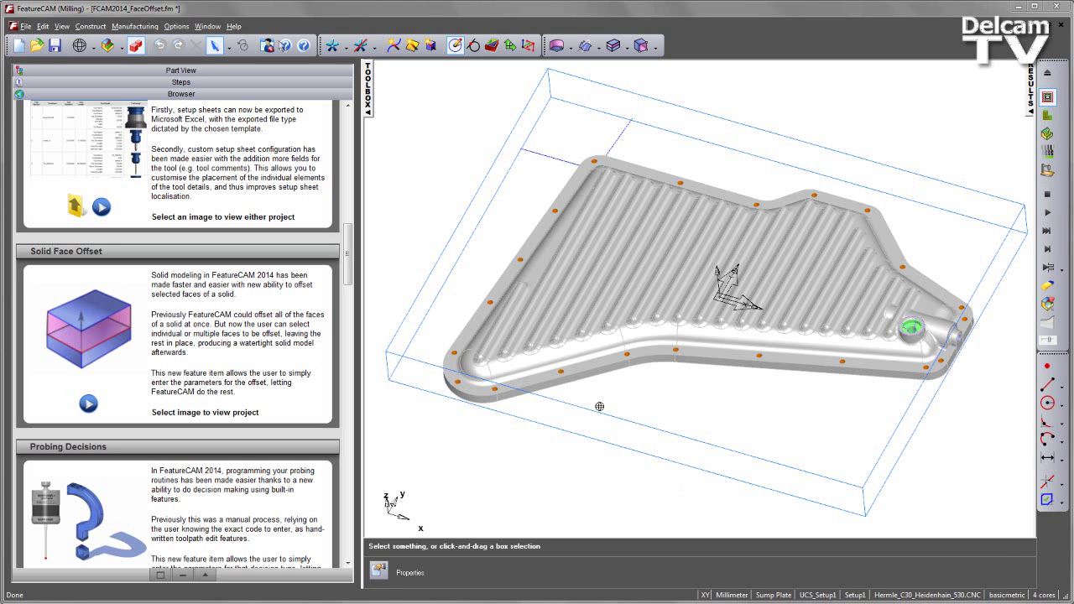
# - Examine the sump plate from its ribbed side and its underside, and show the part's setups and features
pyautogui.moveTo(596, 403); pyautogui.dragTo(730, 266, button='middle')
pyautogui.moveTo(709, 382); pyautogui.dragTo(690, 195, button='middle')
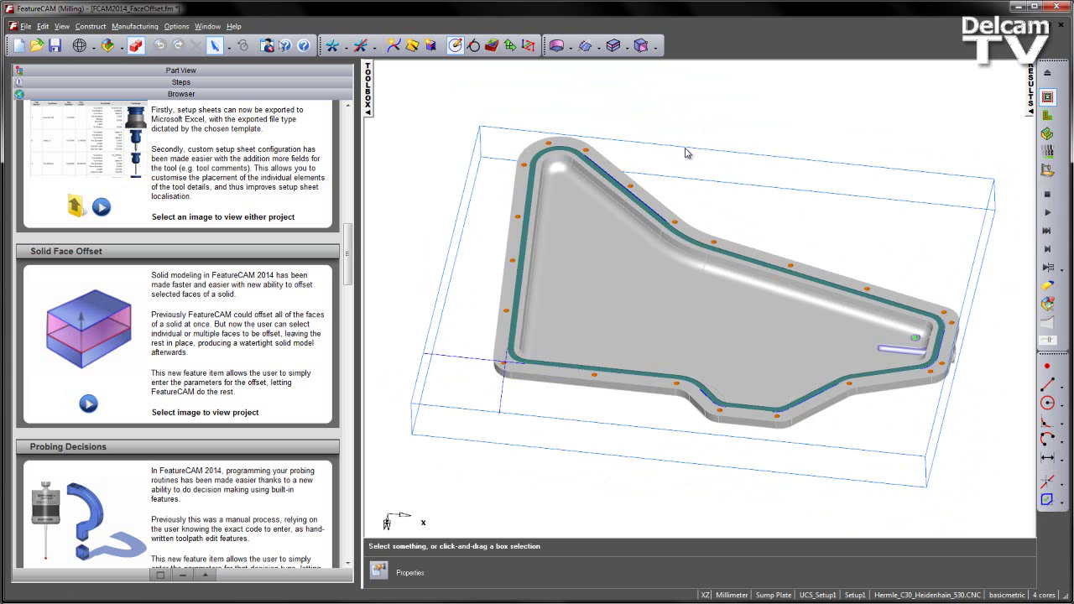
pyautogui.moveTo(648, 426); pyautogui.dragTo(675, 178, button='middle')
pyautogui.keyDown('shift'); pyautogui.moveTo(657, 307); pyautogui.dragTo(640, 299, button='middle'); pyautogui.keyUp('shift')
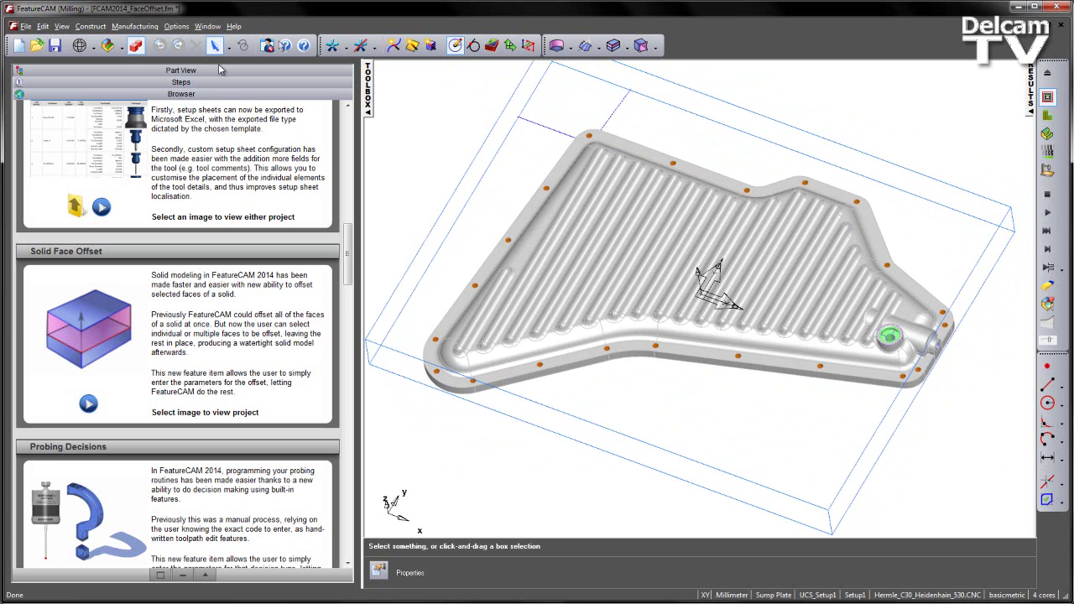
pyautogui.click(273, 70)
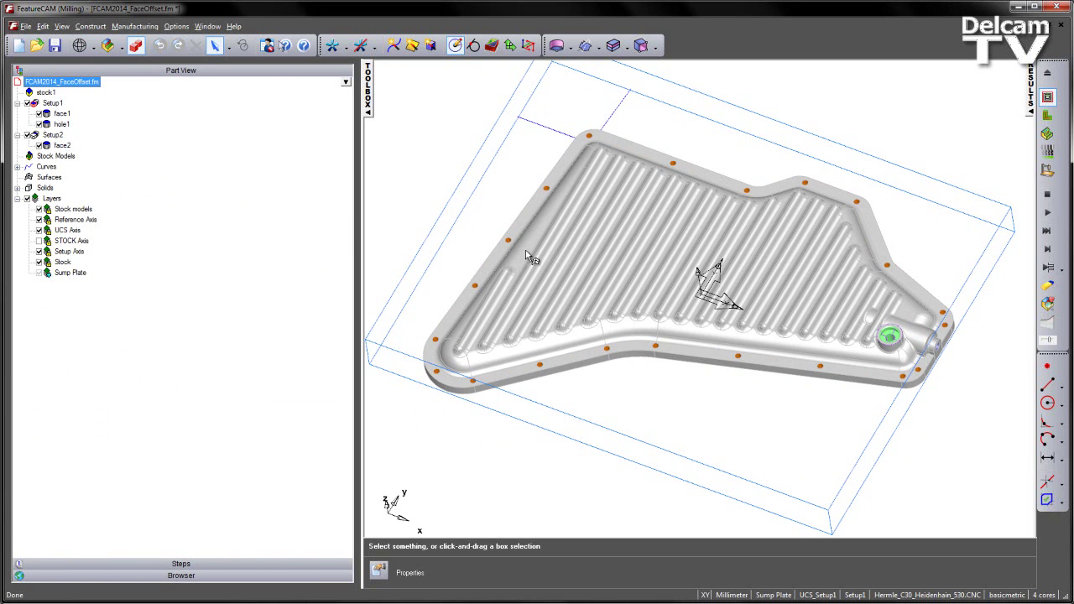
pyautogui.moveTo(688, 335); pyautogui.dragTo(766, 313, button='middle')
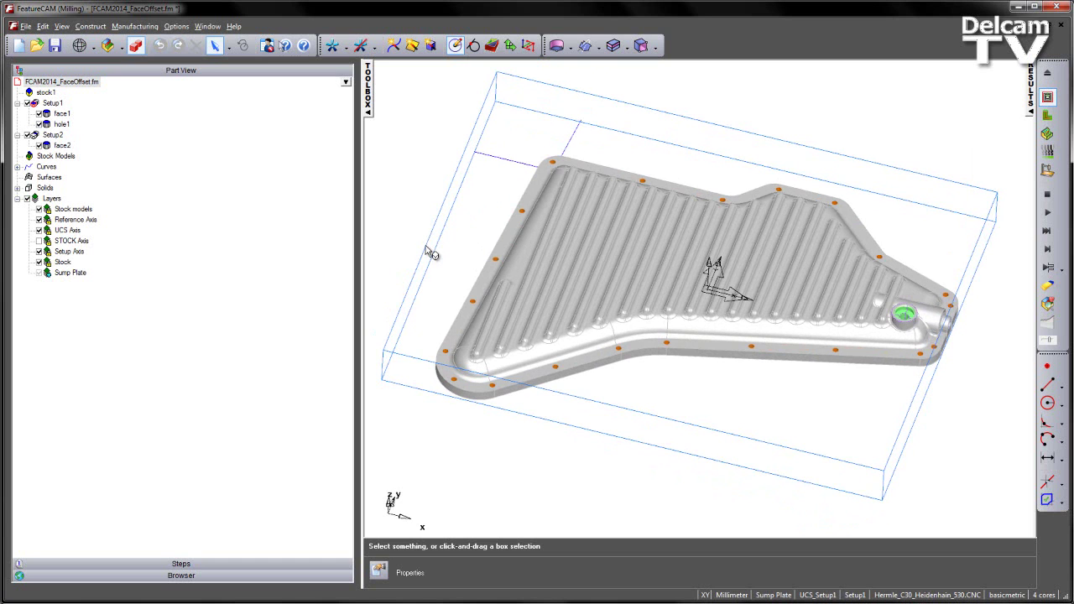
pyautogui.moveTo(443, 256); pyautogui.dragTo(481, 242, button='middle')
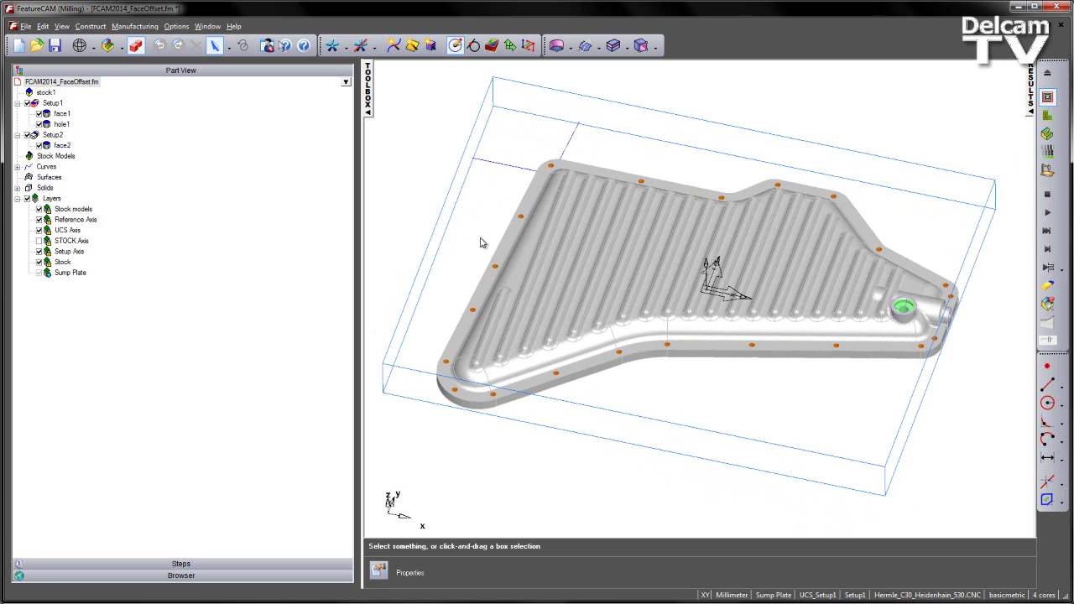
# - Run the 3D machining simulation of Setup1, covering its face and hole features
pyautogui.click(1047, 135)
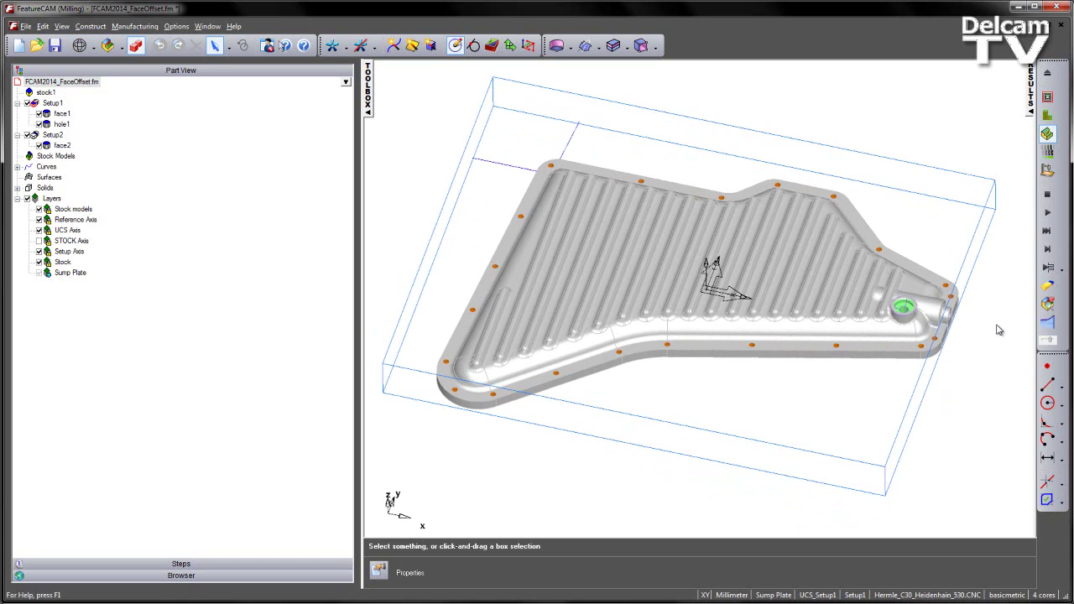
pyautogui.click(1047, 267)
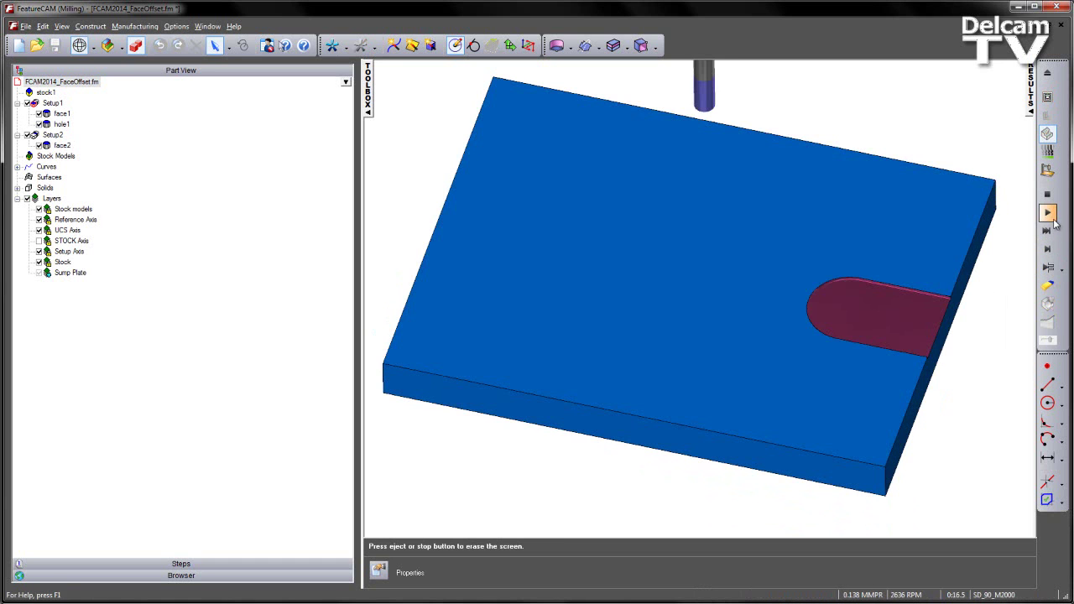
pyautogui.click(1047, 213)
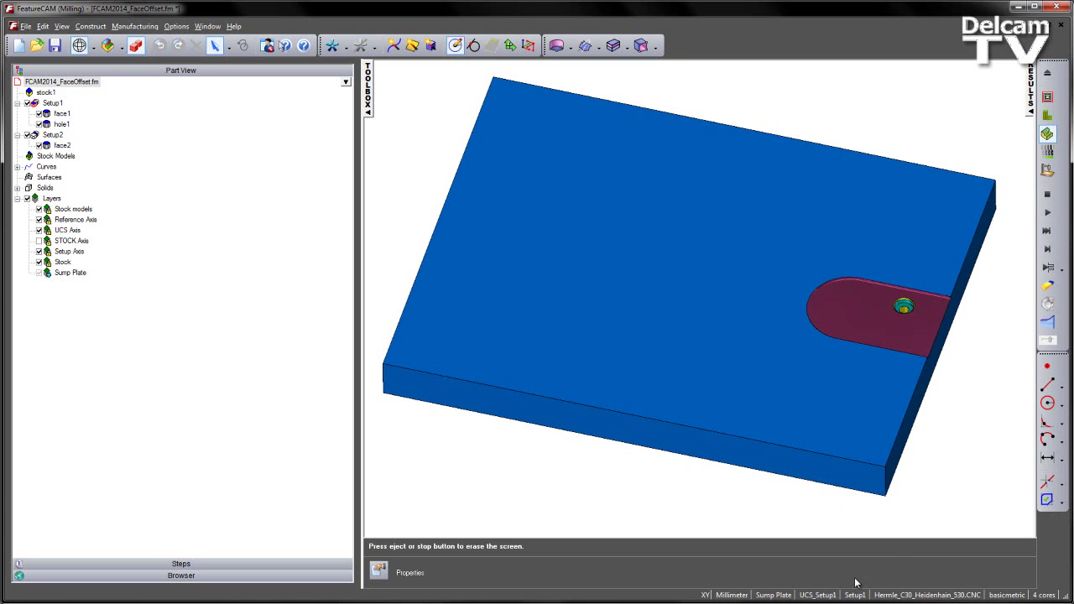
# - Make Setup2 the current setup, run its 3D machining simulation, and stop it to return to the model
pyautogui.click(861, 598)
pyautogui.click(865, 580)
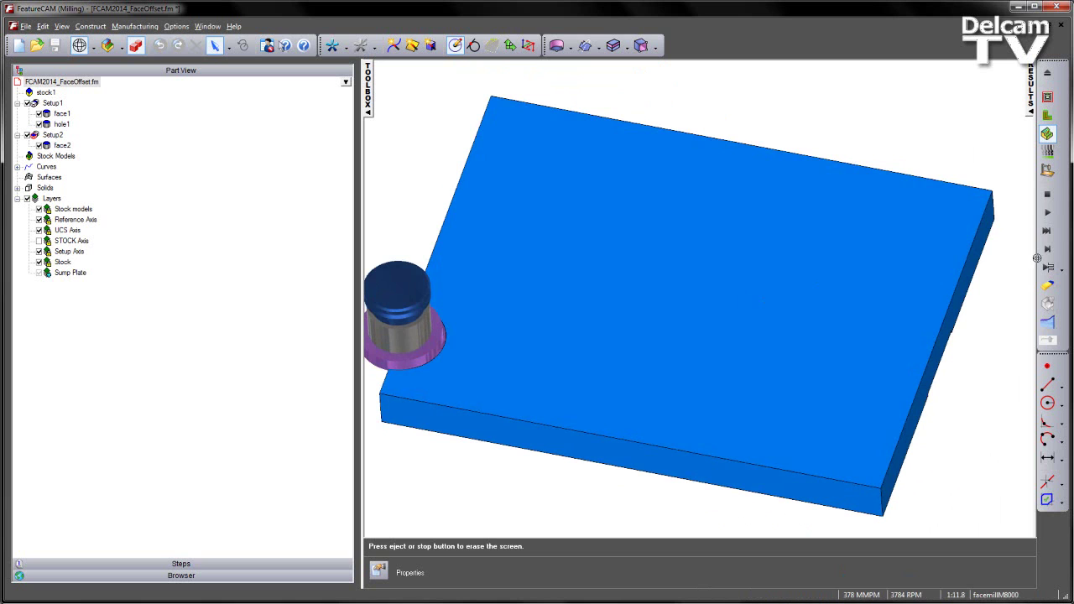
pyautogui.click(1046, 215)
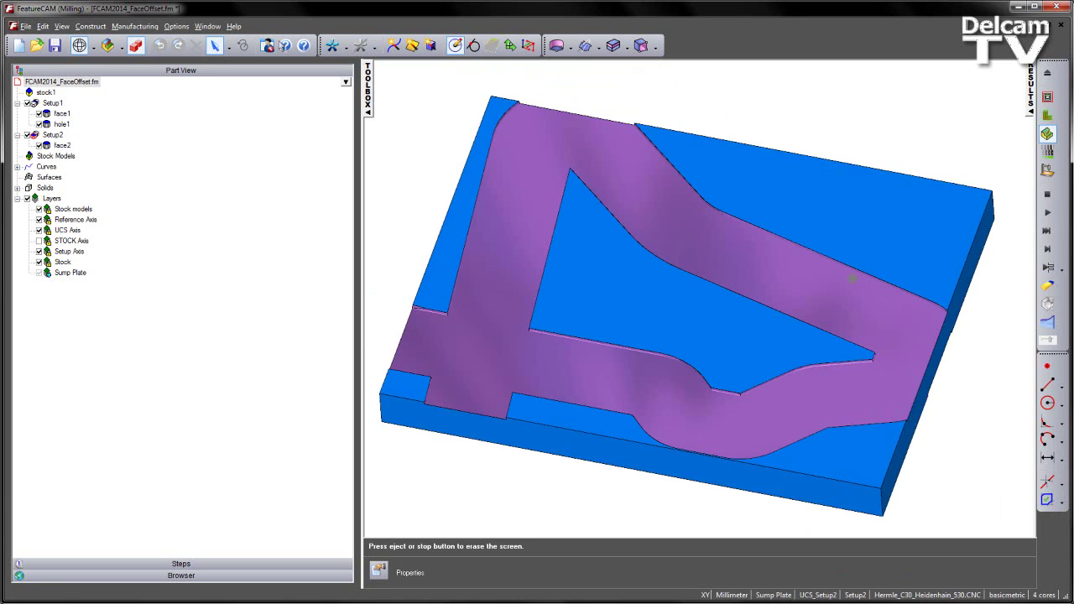
pyautogui.moveTo(820, 360); pyautogui.dragTo(637, 288, button='middle')
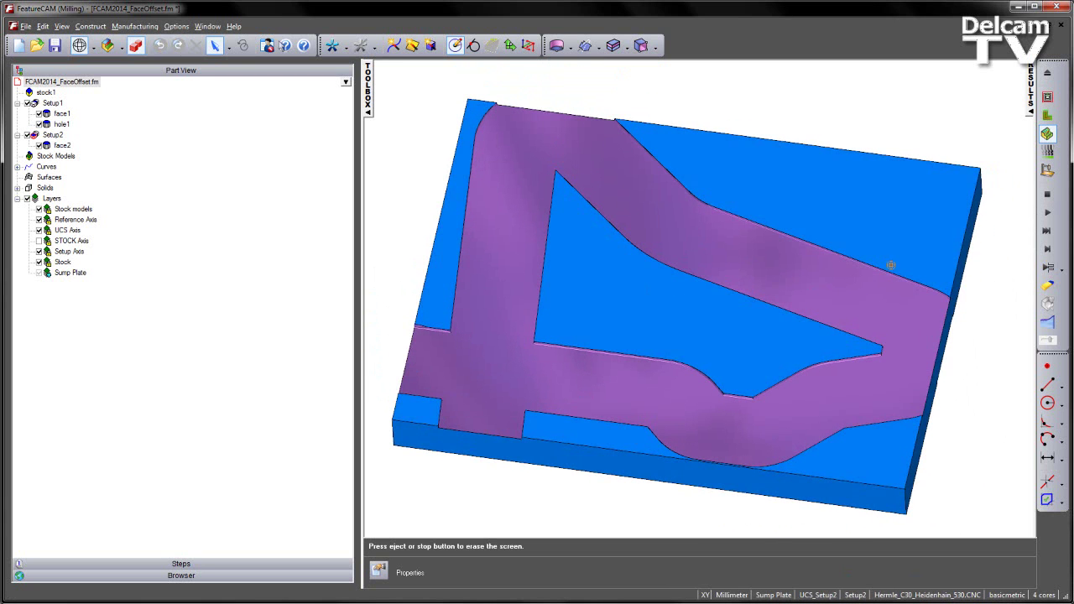
pyautogui.click(1047, 193)
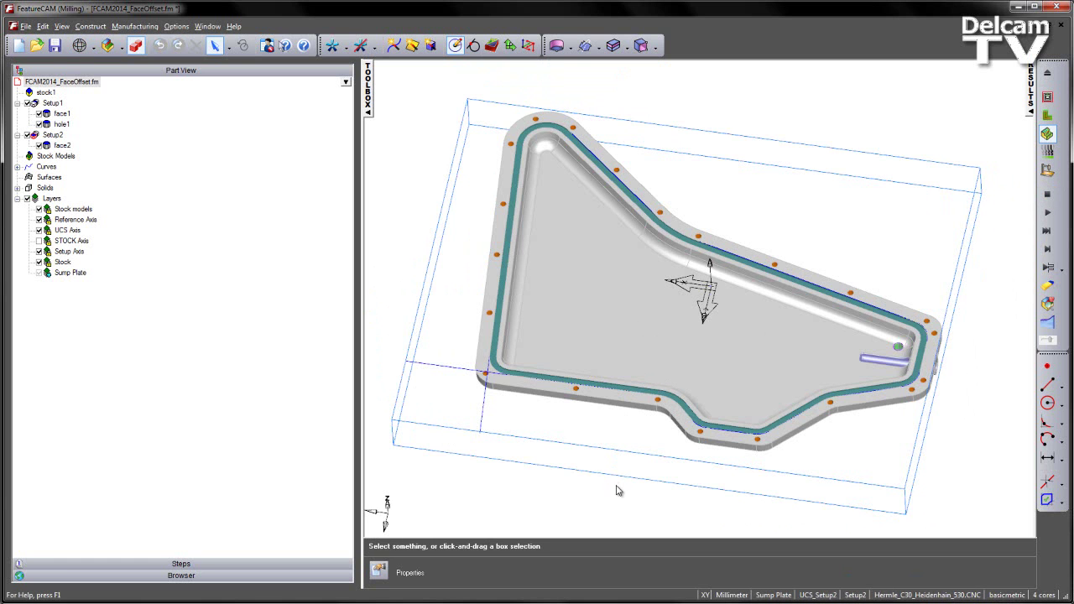
# - Inspect the bored boss at the plate's narrow end and pick the flat side faces around it to tell them apart
pyautogui.moveTo(616, 489); pyautogui.dragTo(917, 372, button='middle')
pyautogui.scroll(10, 916, 372)
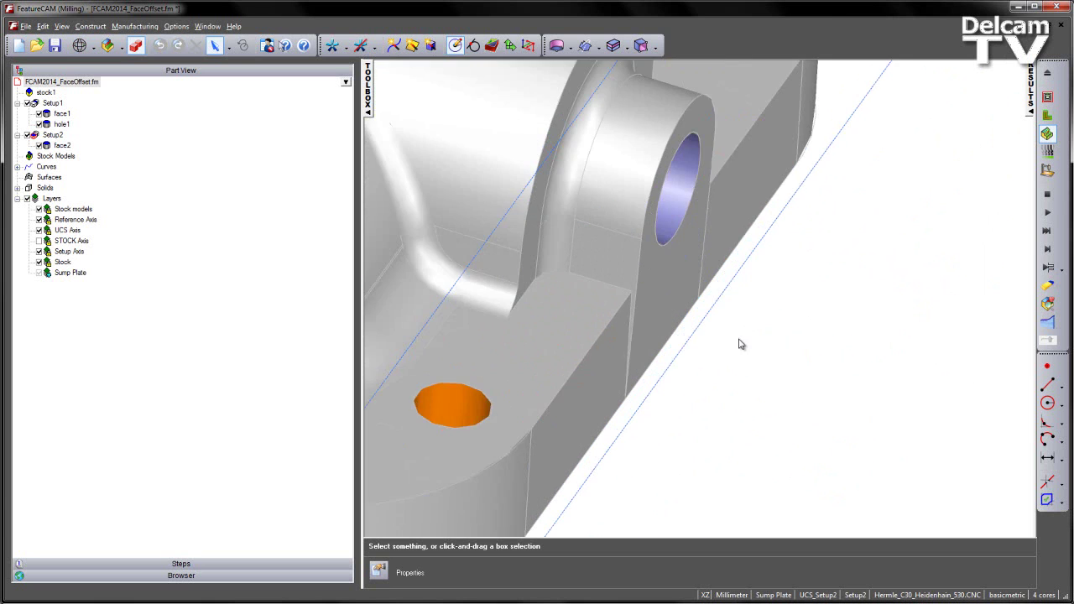
pyautogui.scroll(-6, 729, 252)
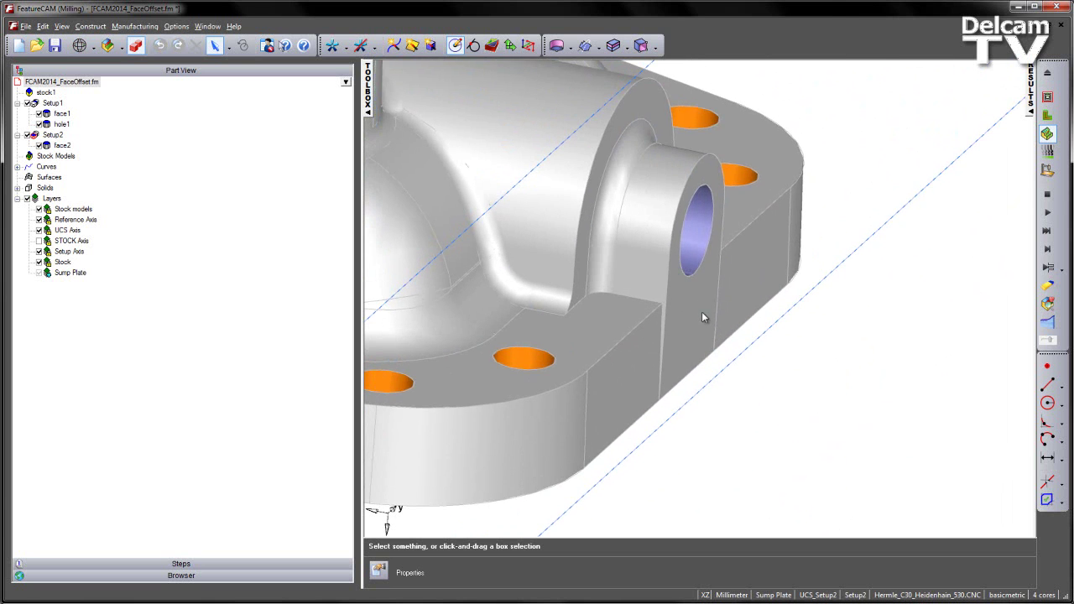
pyautogui.click(697, 323)
pyautogui.click(752, 268)
pyautogui.click(637, 349)
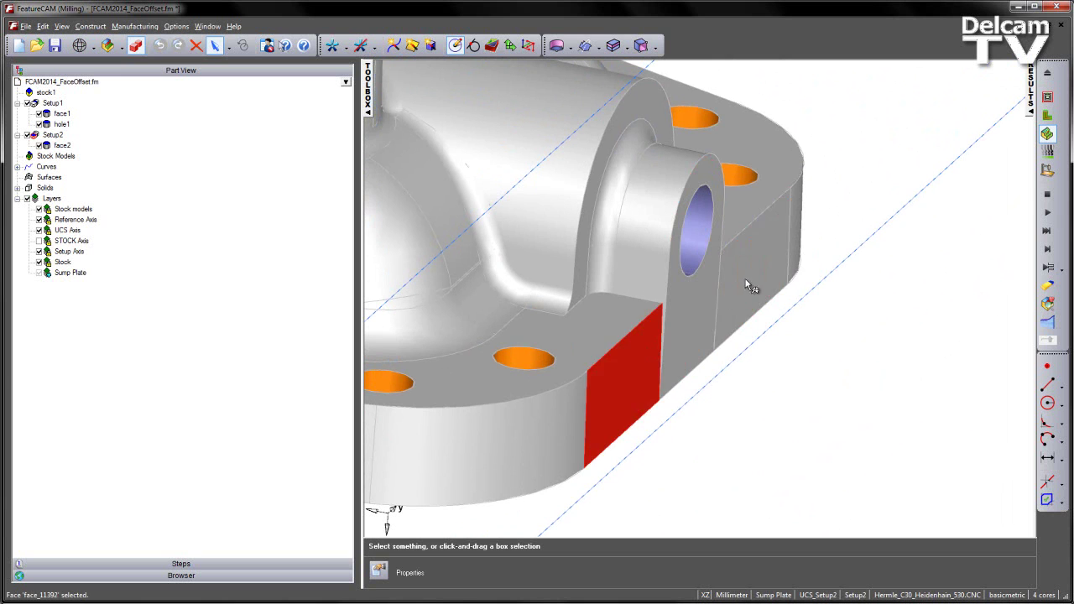
pyautogui.click(745, 279)
pyautogui.click(803, 367)
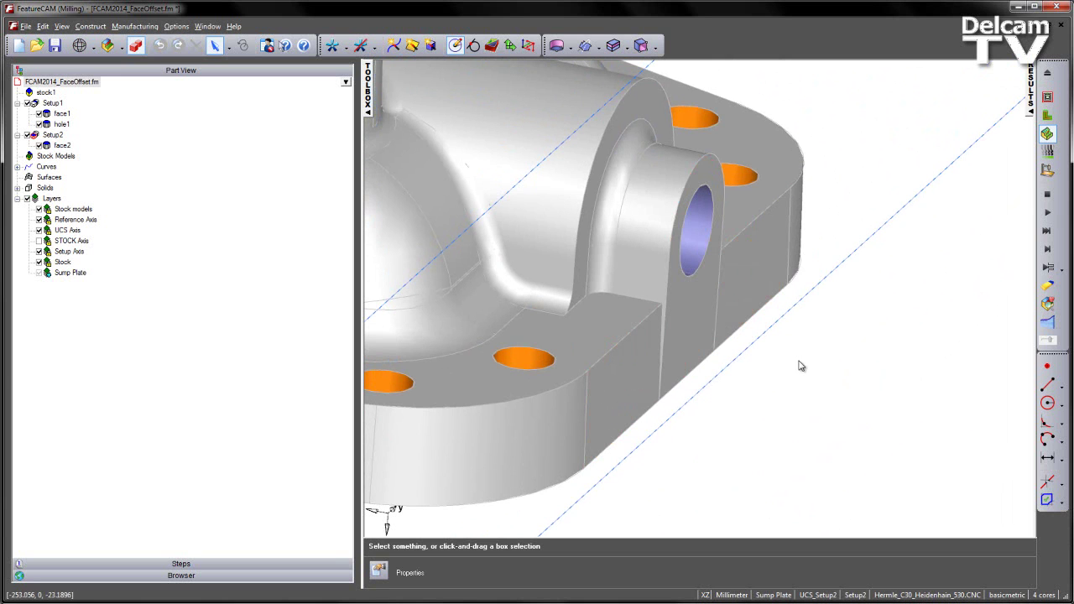
pyautogui.moveTo(800, 366); pyautogui.dragTo(825, 366, button='middle')
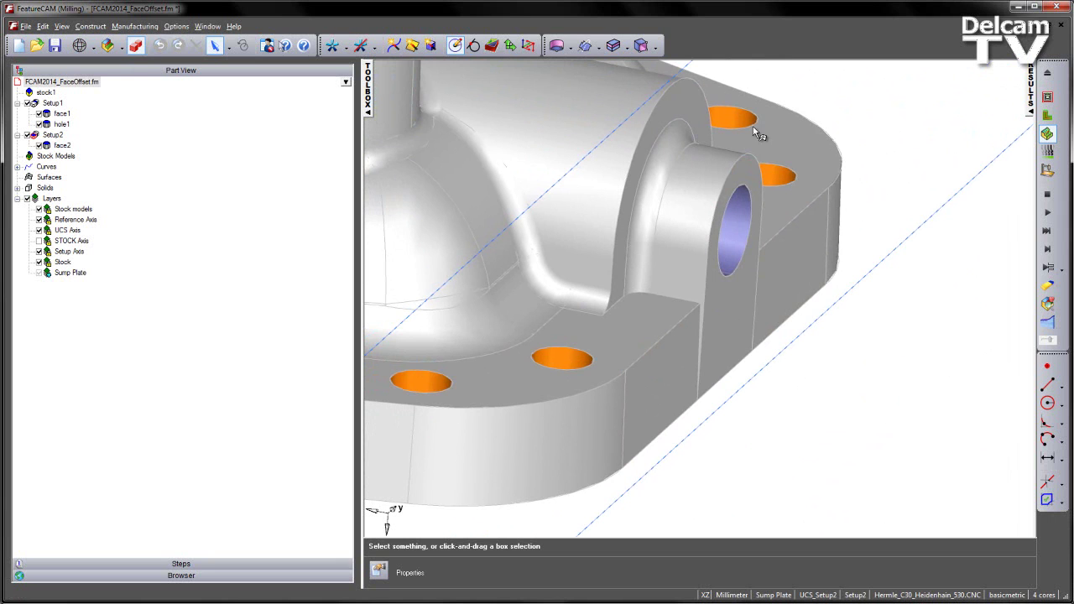
# - Check in the list of available toolbars that the Solid toolbar is enabled
pyautogui.rightClick(709, 47)
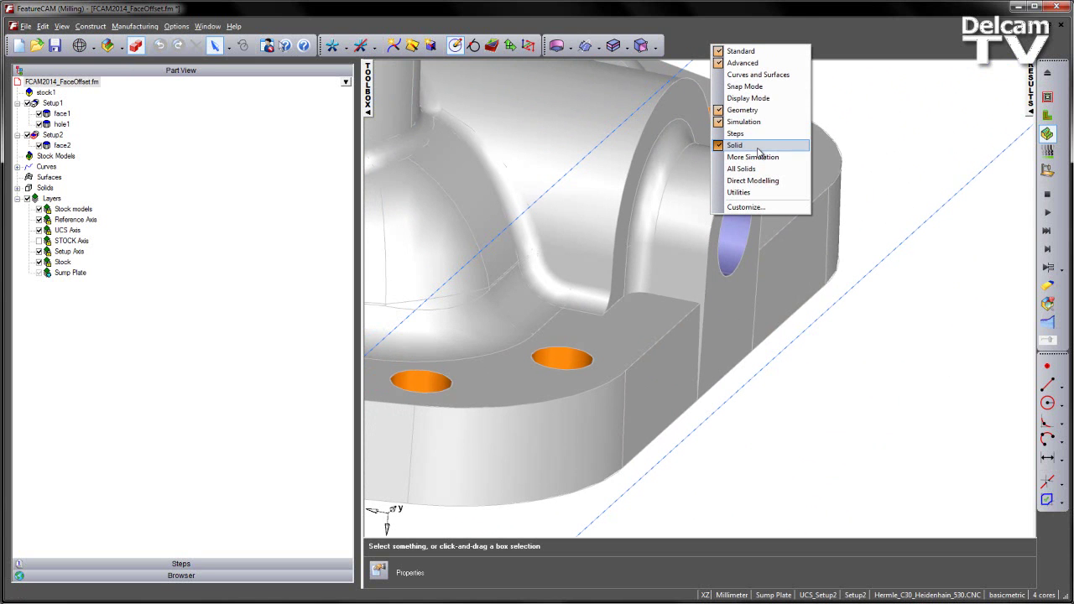
pyautogui.click(684, 38)
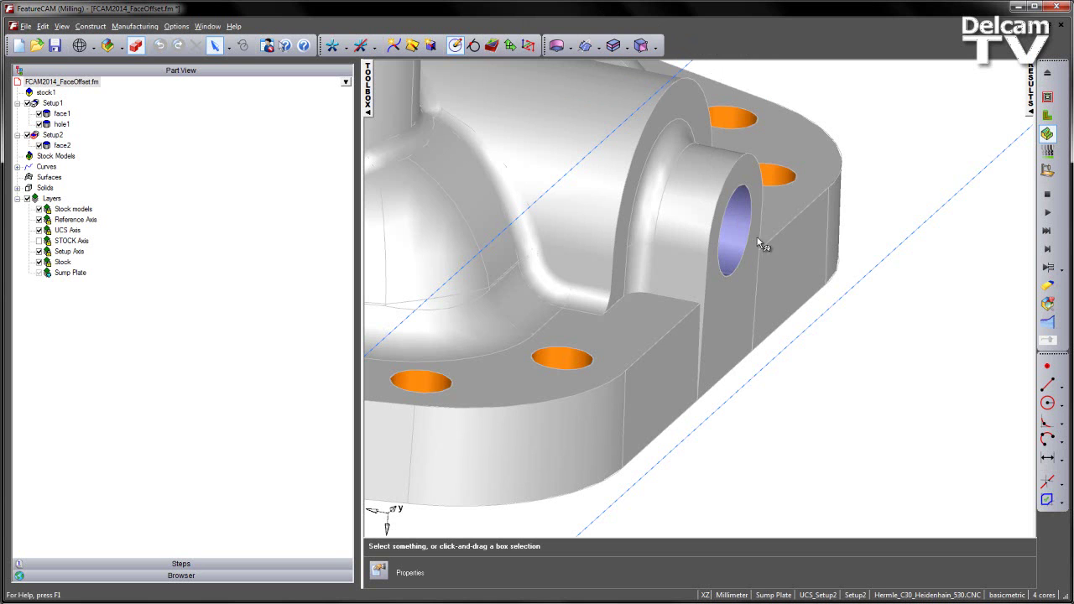
# - Draw two lines down the narrow gap beside the boss, one along the flange face's edge and one along the boss face's edge
pyautogui.scroll(5, 700, 310)
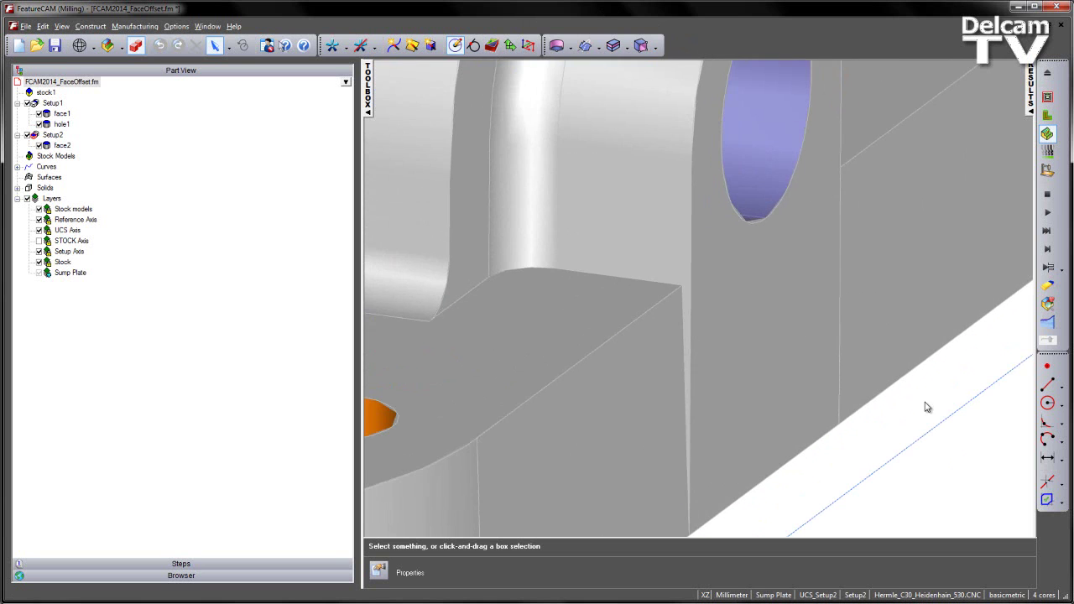
pyautogui.scroll(-5, 926, 407)
pyautogui.click(1047, 384)
pyautogui.scroll(4, 685, 290)
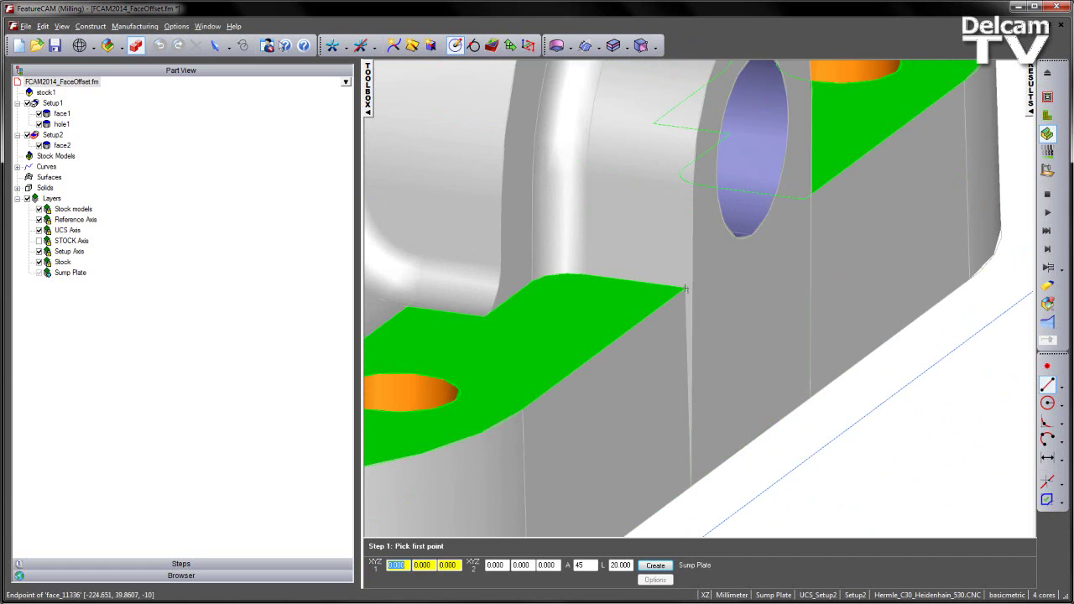
pyautogui.click(685, 289)
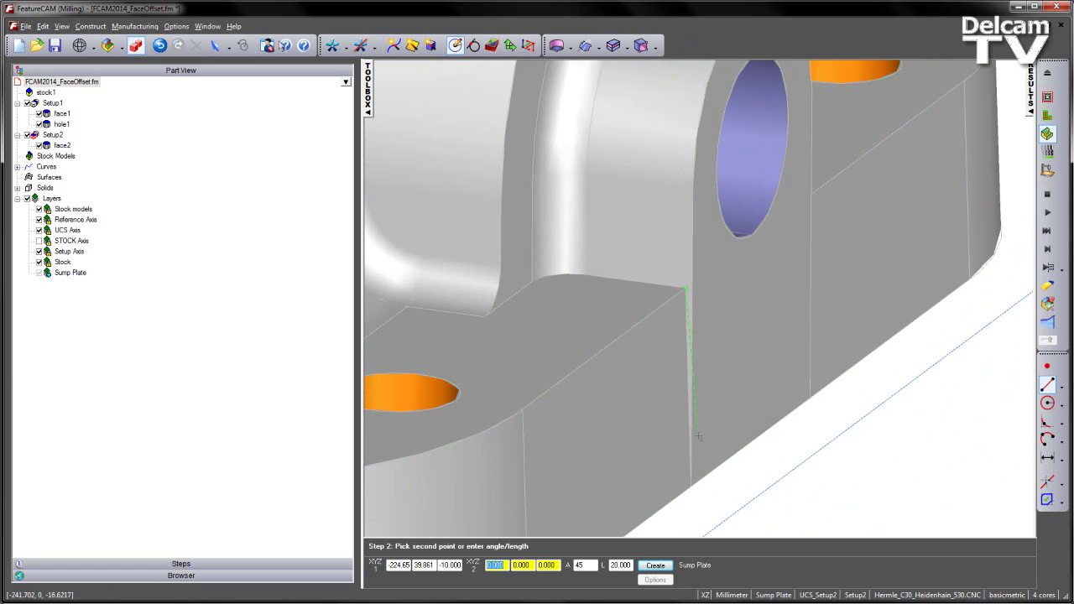
pyautogui.click(691, 490)
pyautogui.click(691, 287)
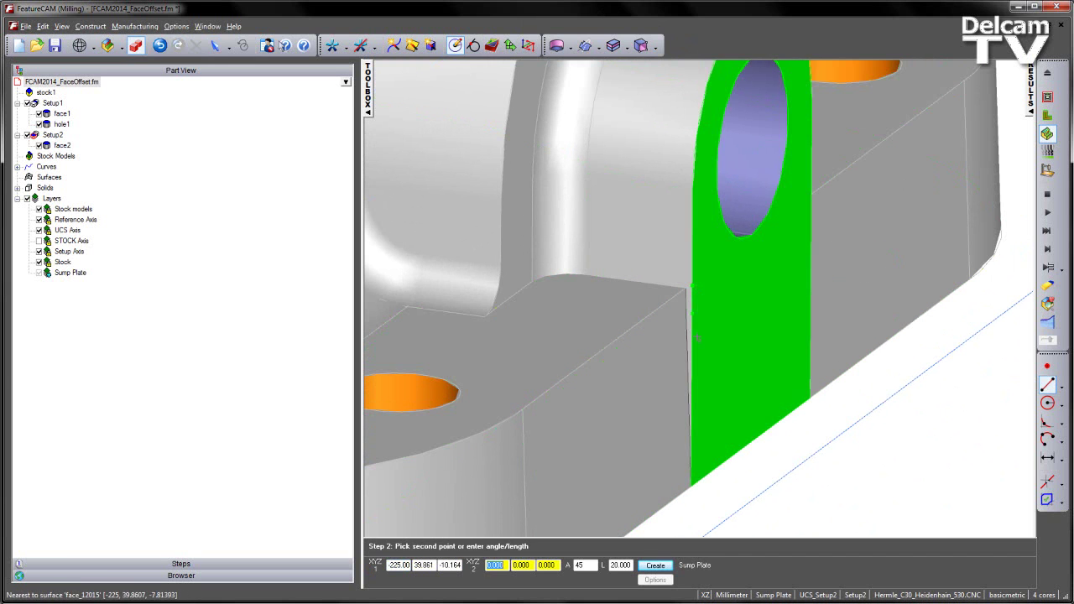
pyautogui.click(696, 474)
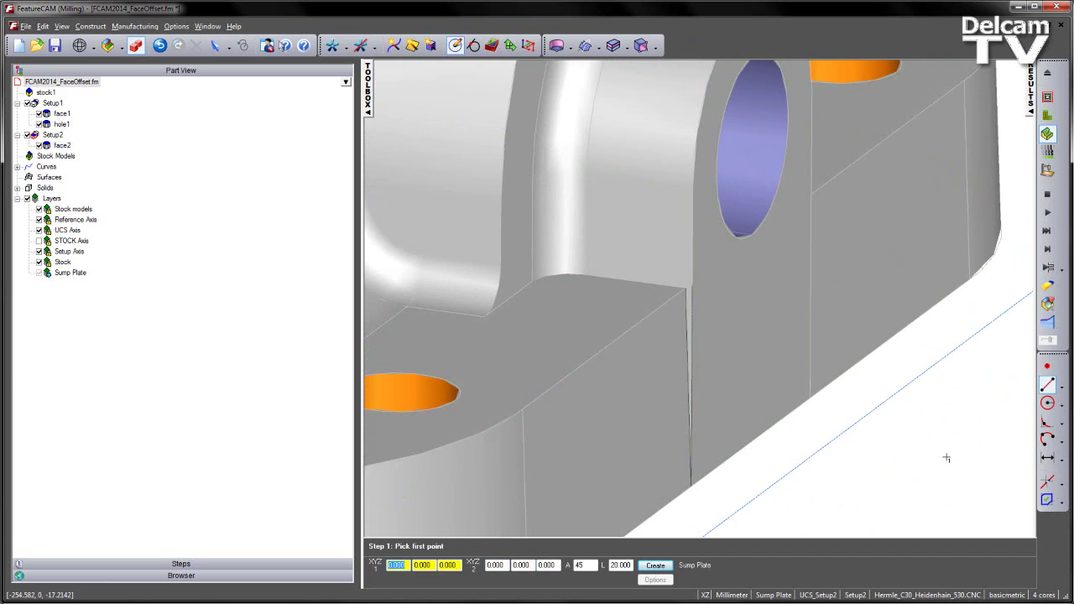
# - Add an angle dimension between the two lines at the gap to measure the boss face's draft
pyautogui.click(1047, 457)
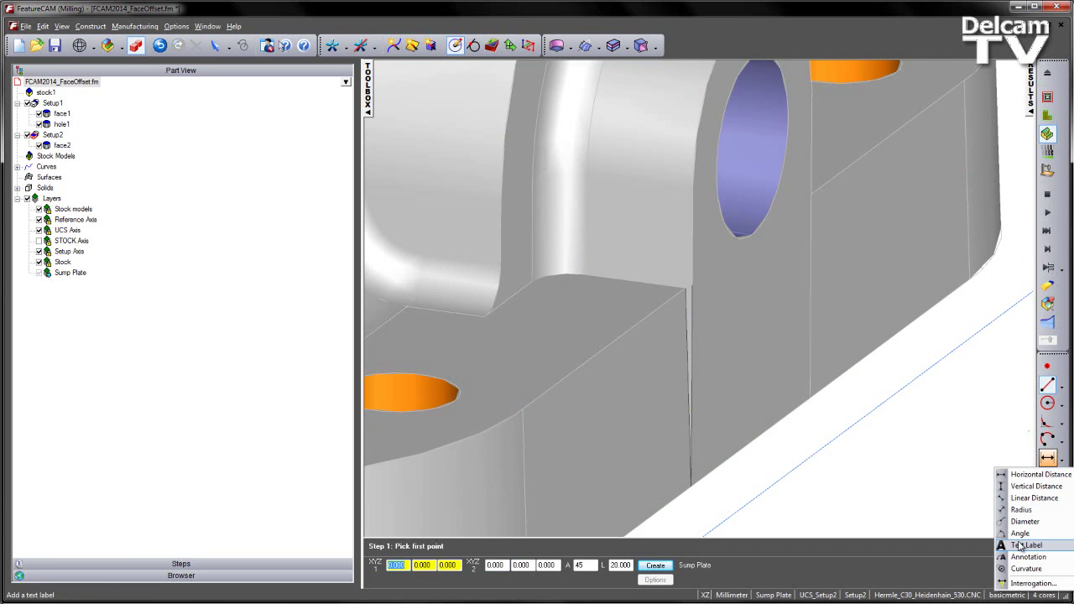
pyautogui.click(1021, 536)
pyautogui.click(686, 346)
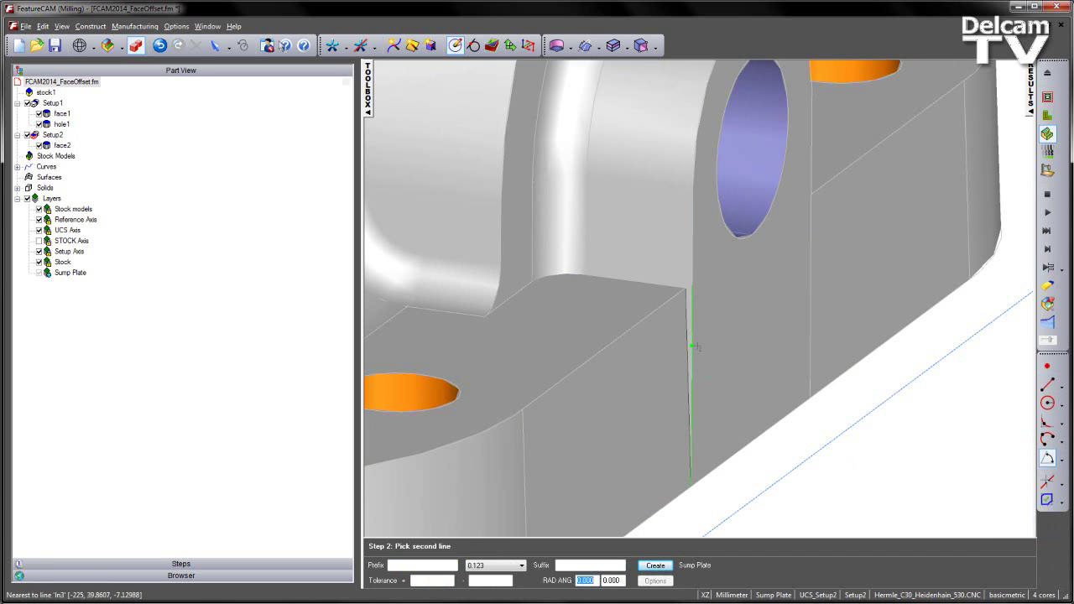
pyautogui.click(696, 343)
pyautogui.scroll(-5, 702, 328)
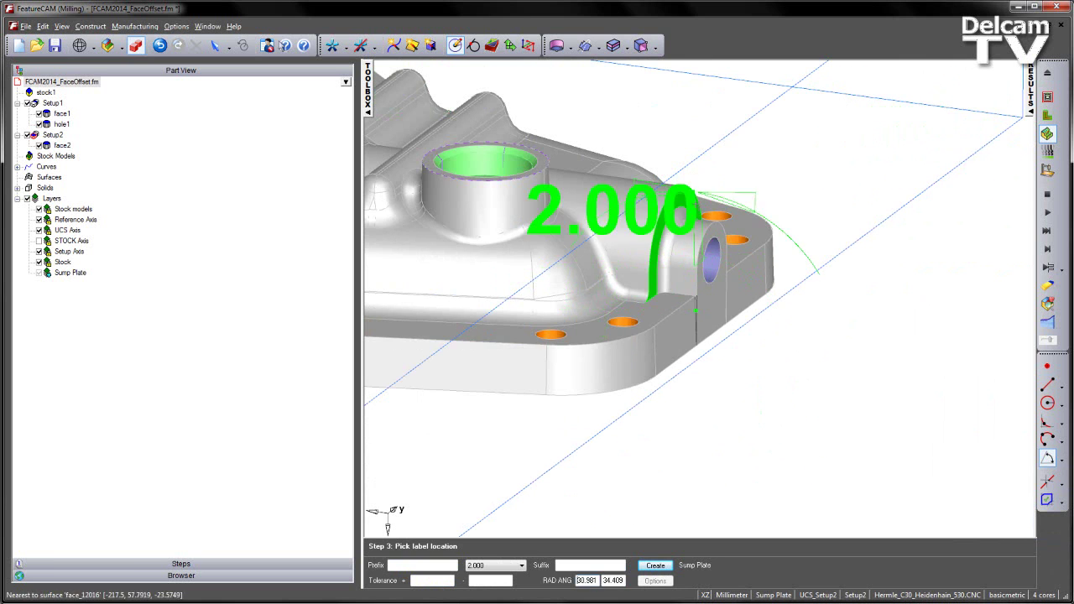
pyautogui.click(731, 179)
# - Leave the dimension command and undo the angle dimension and both construction lines
pyautogui.click(214, 45)
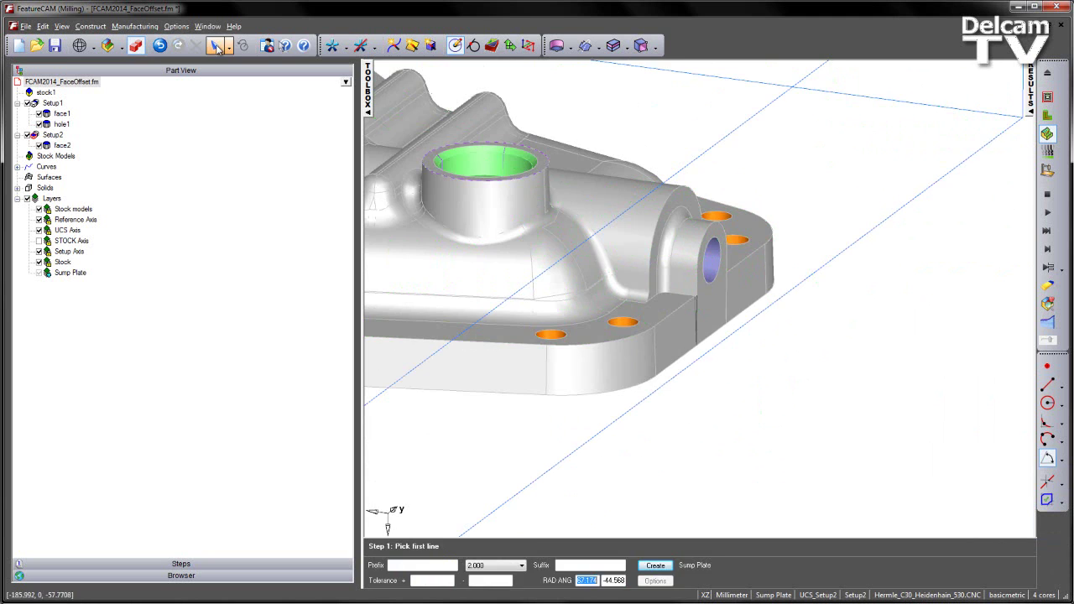
pyautogui.scroll(8, 719, 327)
pyautogui.hotkey('ctrl', 'z')
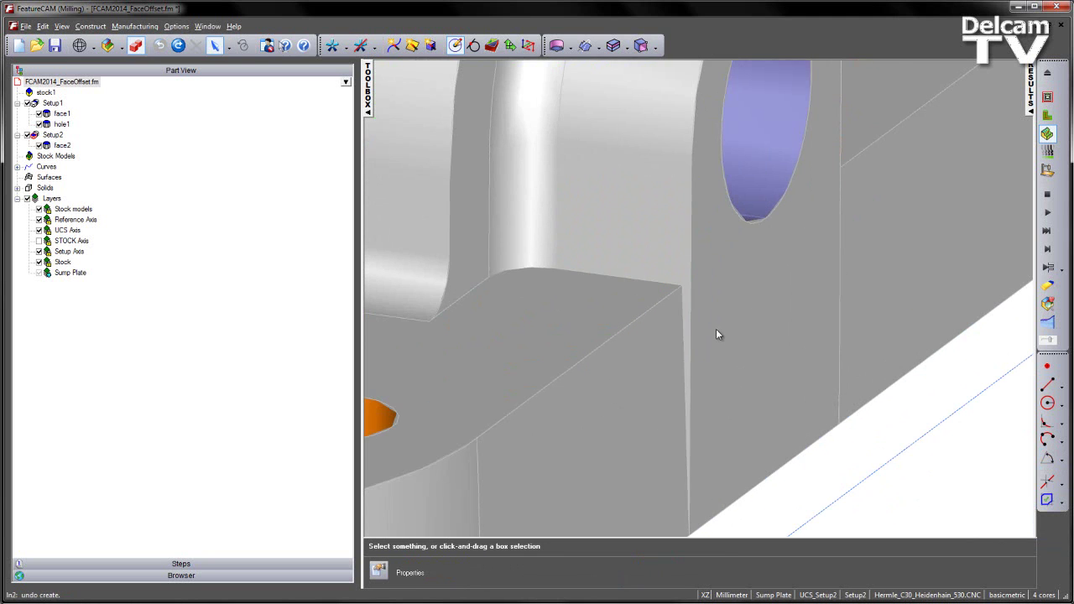
# - Start a Draft Face on the bored boss's end face, using the adjacent flange side face as the fixed reference
pyautogui.scroll(-6, 725, 334)
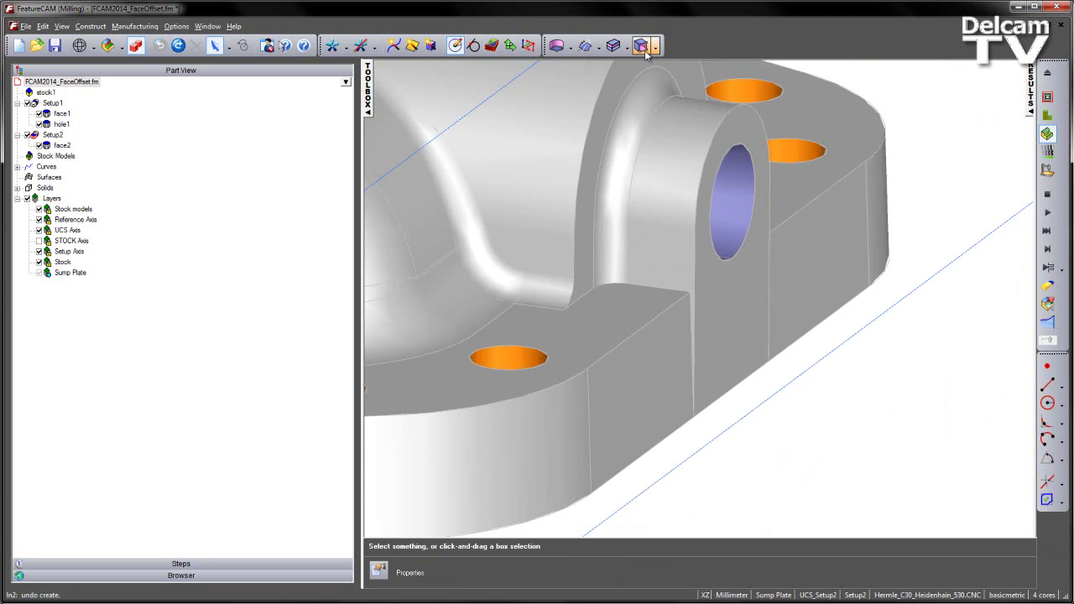
pyautogui.click(655, 47)
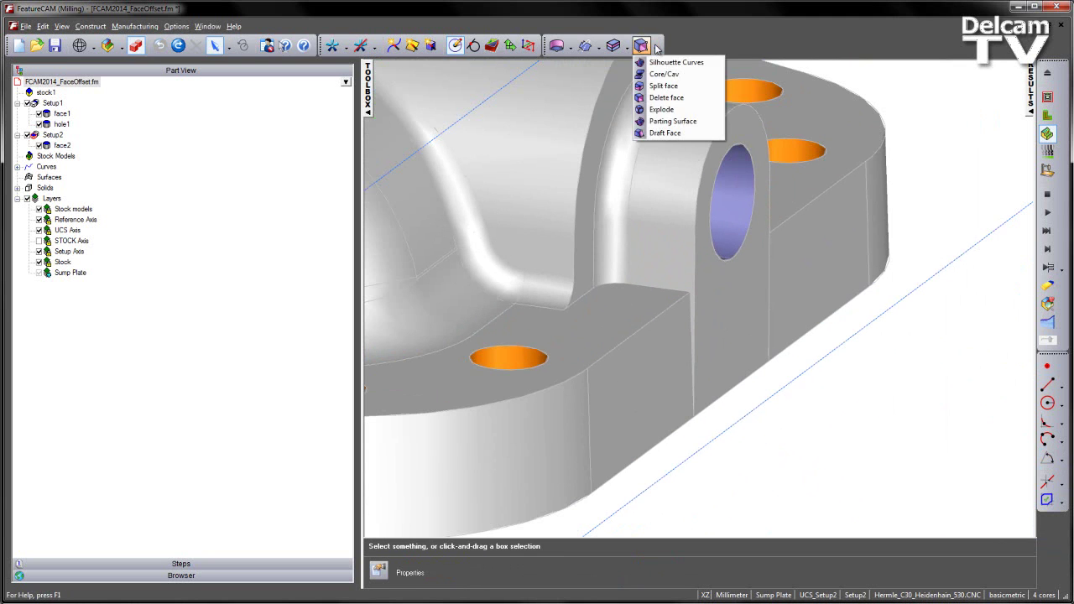
pyautogui.click(665, 133)
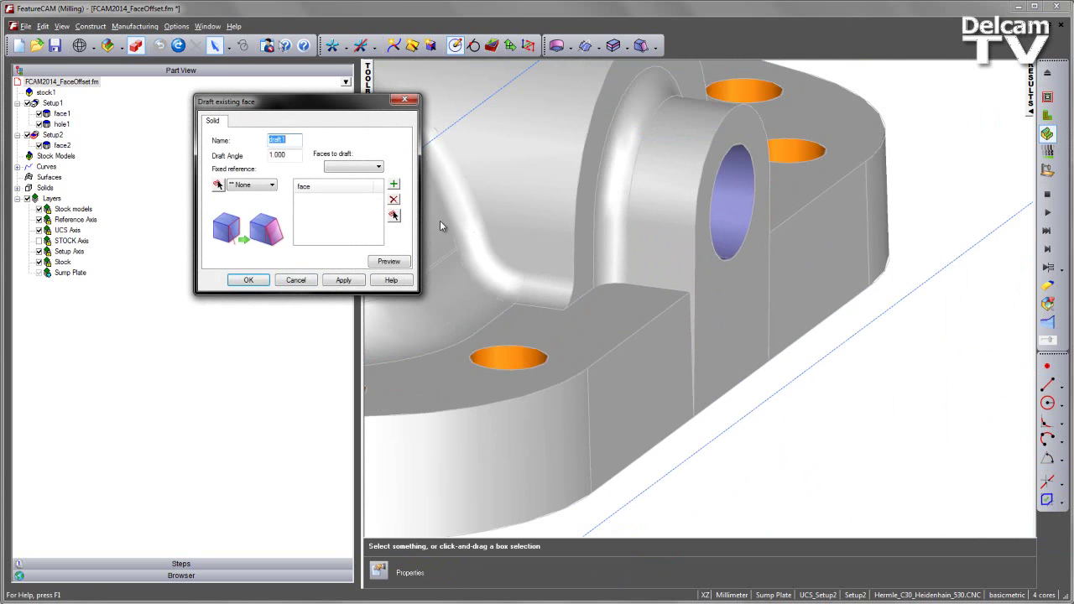
pyautogui.click(218, 185)
pyautogui.click(640, 382)
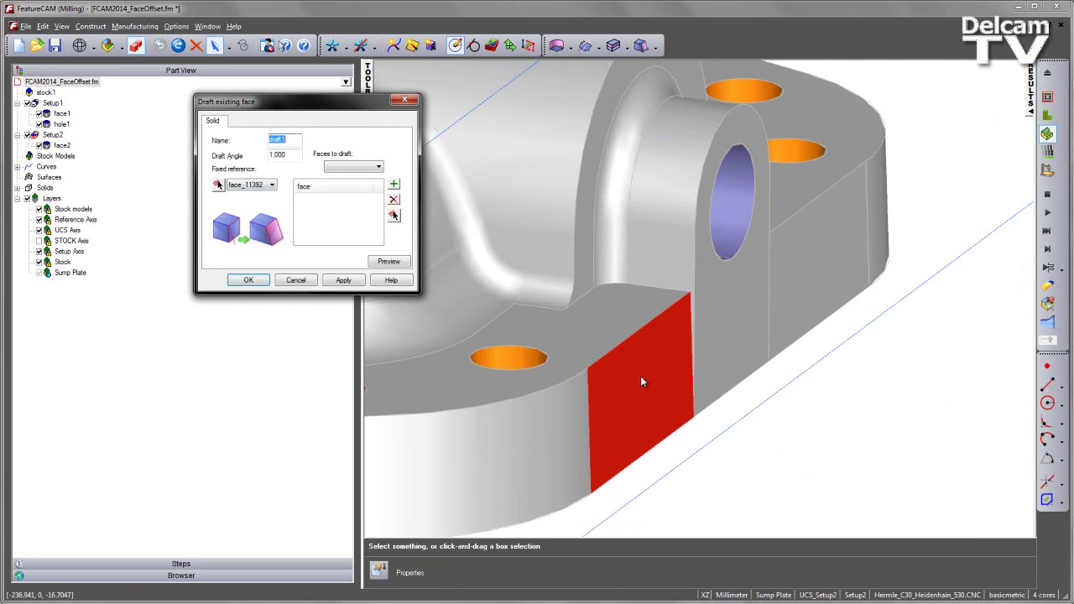
pyautogui.click(393, 215)
pyautogui.click(721, 297)
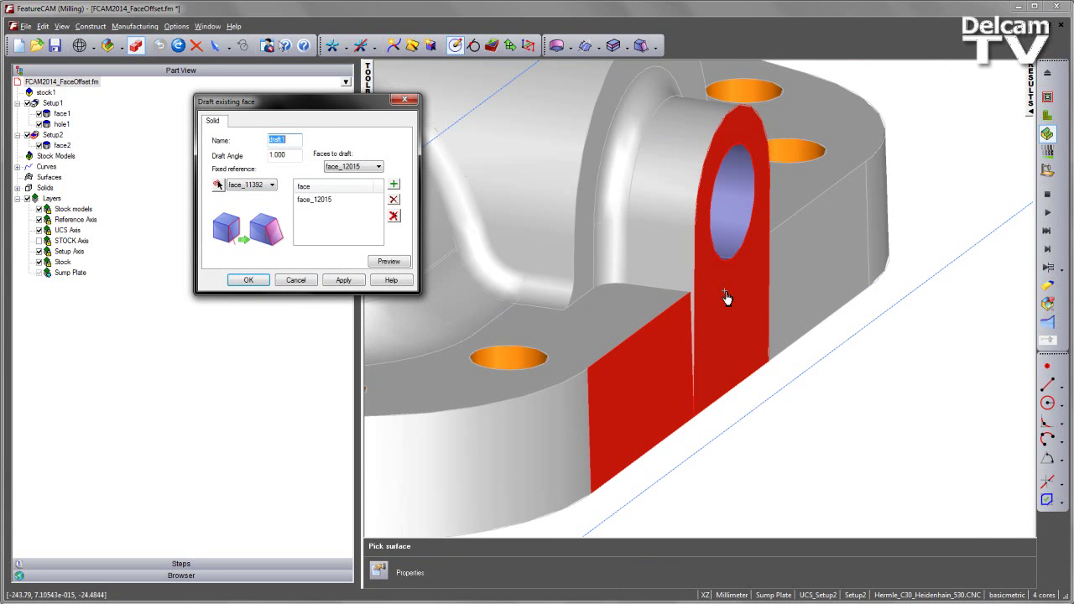
# - Set the draft angle to 2 and preview the drafted boss face
pyautogui.press('Tab')
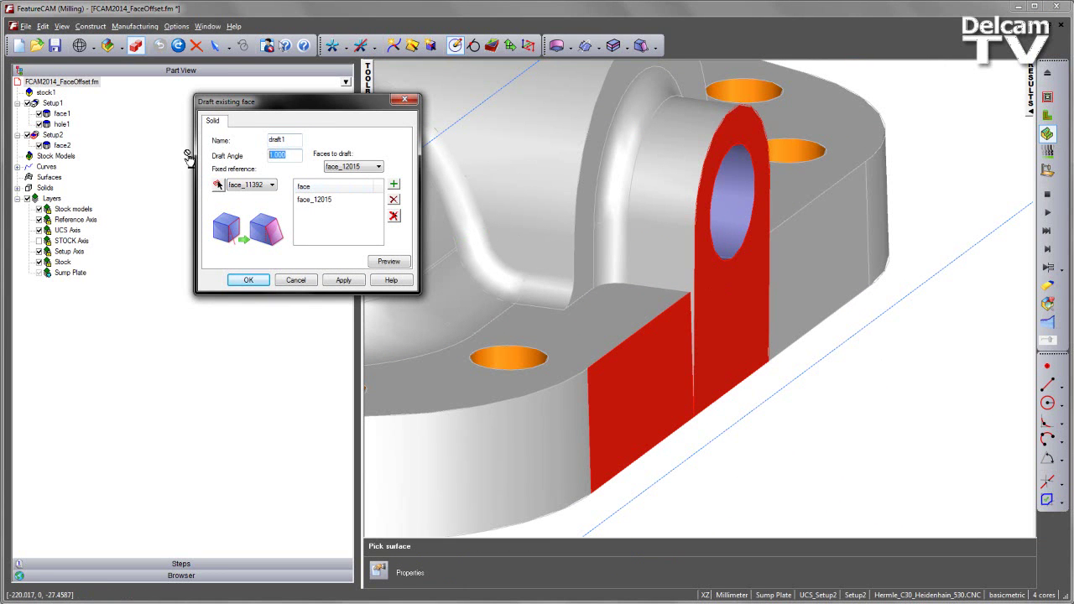
pyautogui.write('2')
pyautogui.click(388, 261)
pyautogui.moveTo(613, 313); pyautogui.dragTo(654, 317, button='middle')
# - Reverse the draft direction with an angle of -2, preview it and apply the draft to the boss face
pyautogui.click(271, 156)
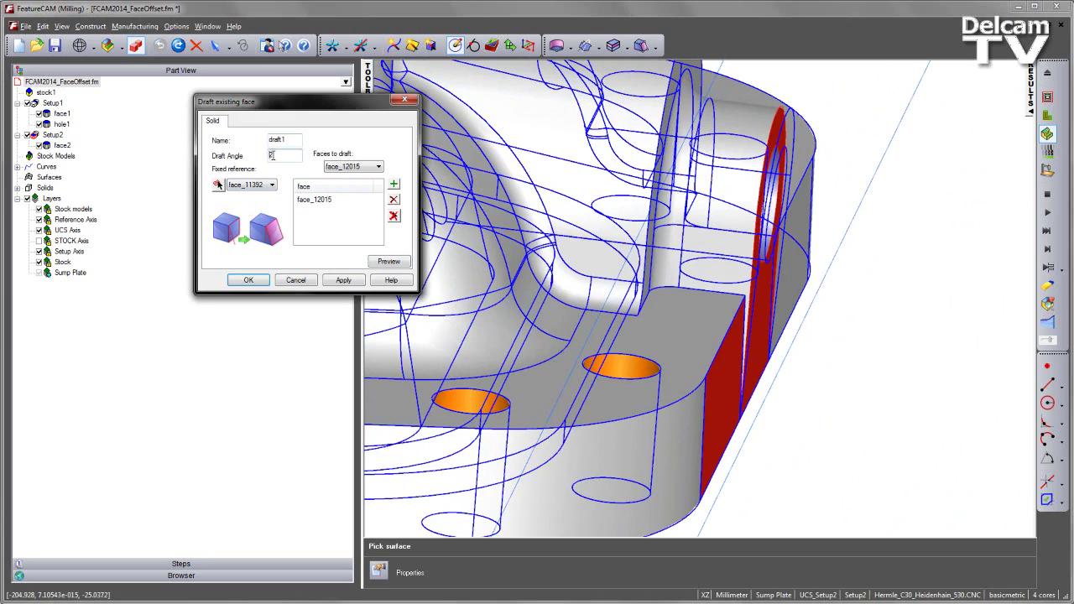
pyautogui.write('-')
pyautogui.click(395, 263)
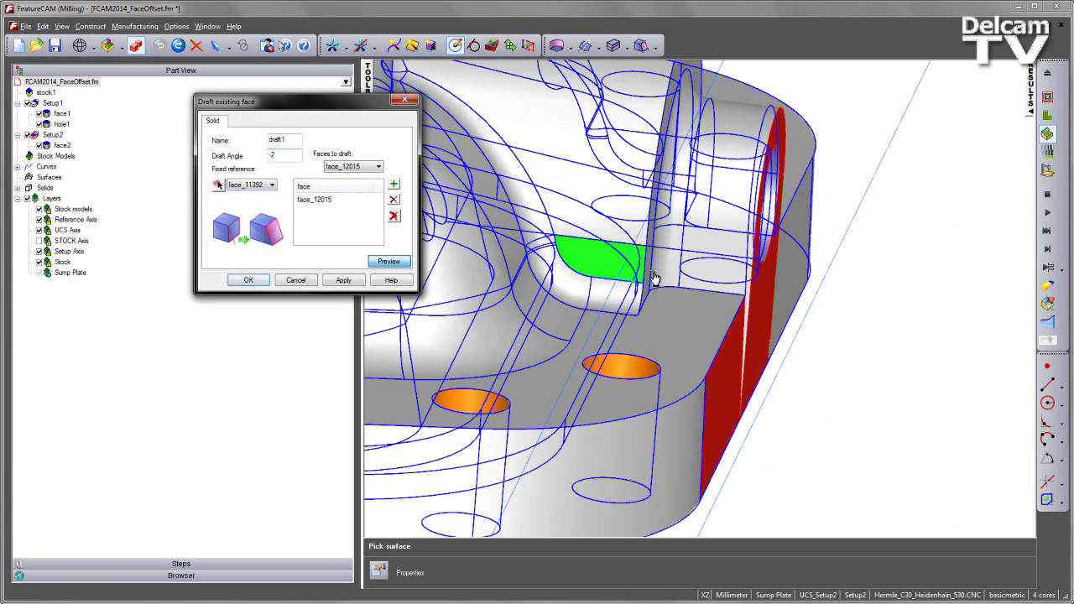
pyautogui.moveTo(804, 319); pyautogui.dragTo(691, 330, button='middle')
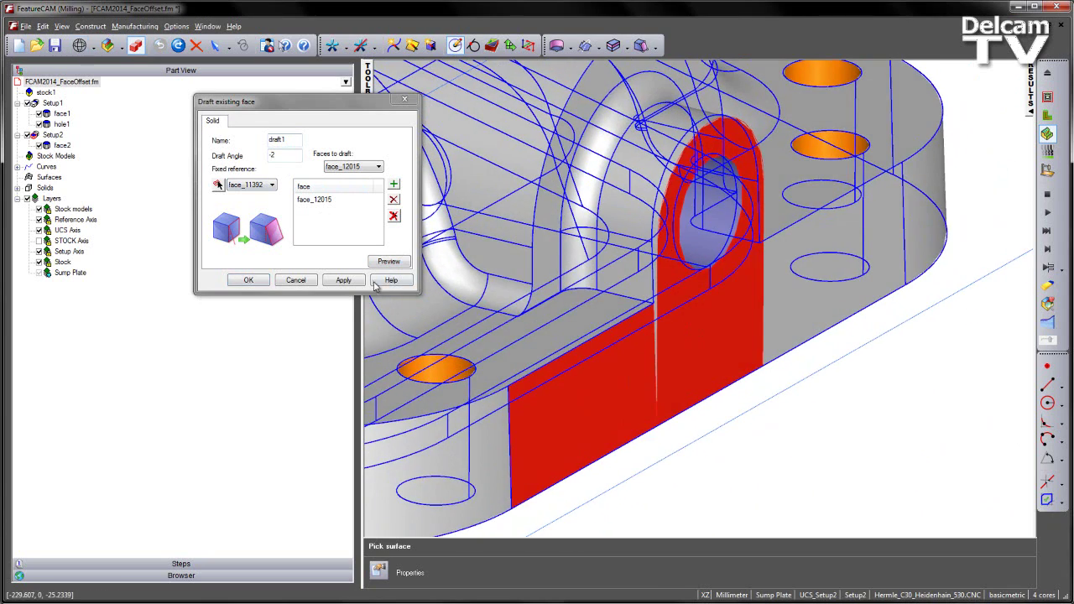
pyautogui.click(342, 281)
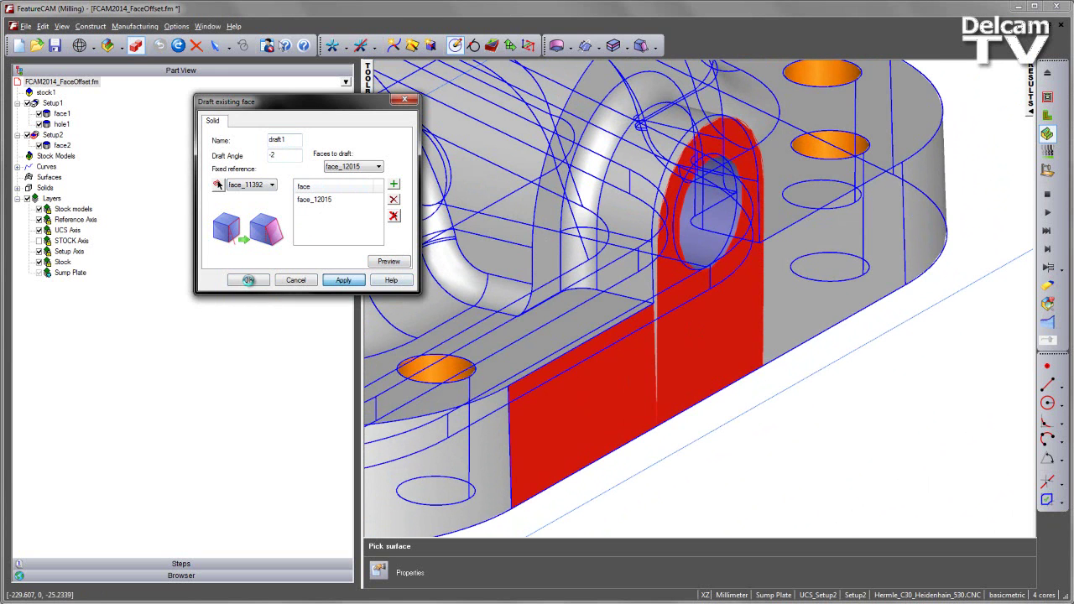
pyautogui.click(249, 280)
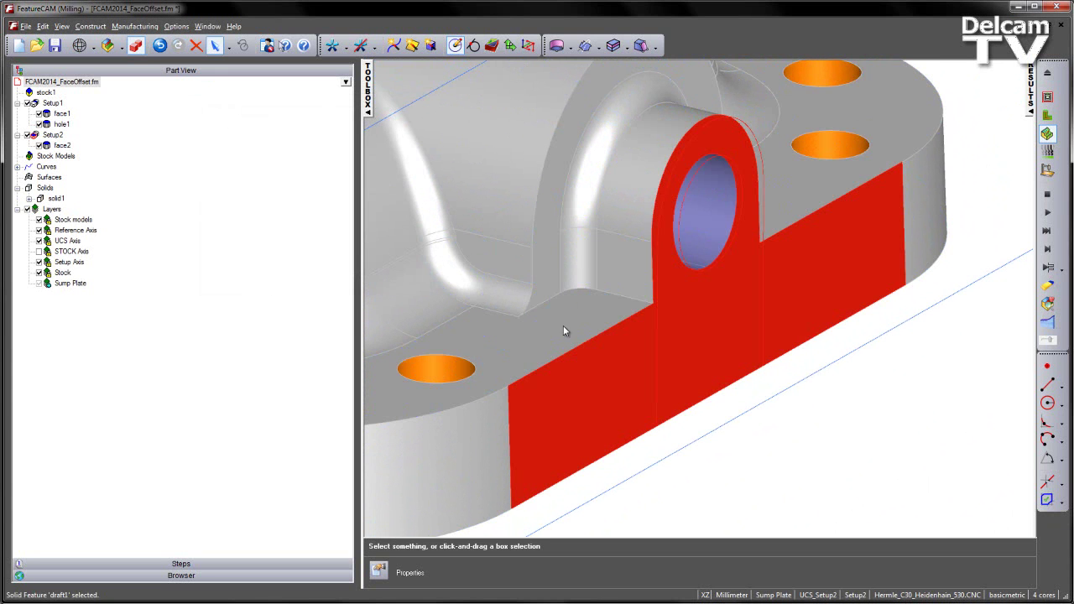
# - Copy the whole solid1 and paste it as a second solid in the part
pyautogui.moveTo(742, 382); pyautogui.dragTo(764, 404, button='middle')
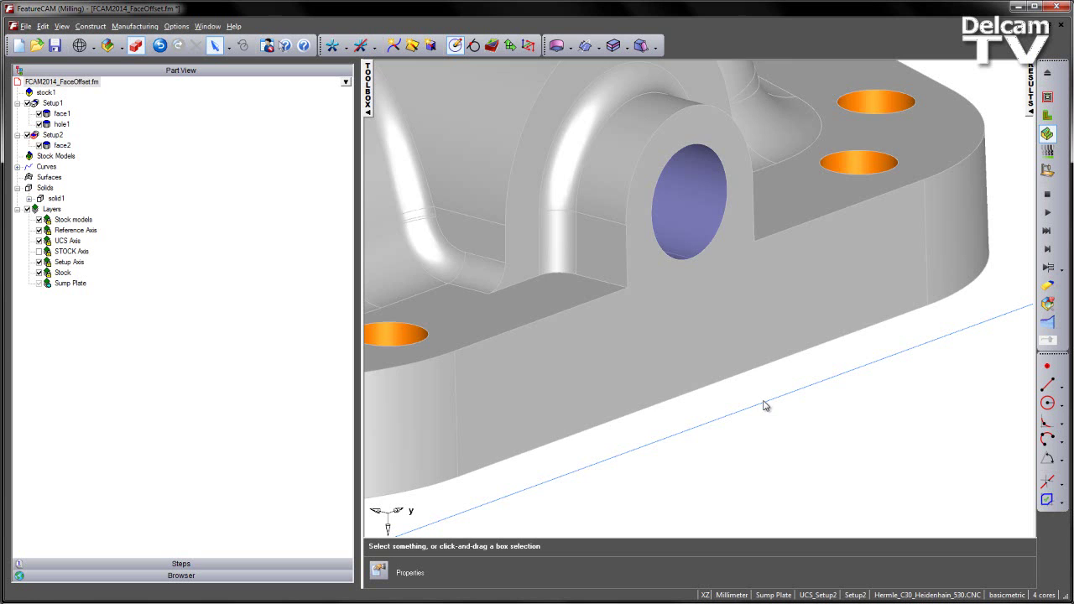
pyautogui.click(755, 362)
pyautogui.moveTo(756, 363); pyautogui.dragTo(704, 401, button='middle')
pyautogui.scroll(-5, 748, 350)
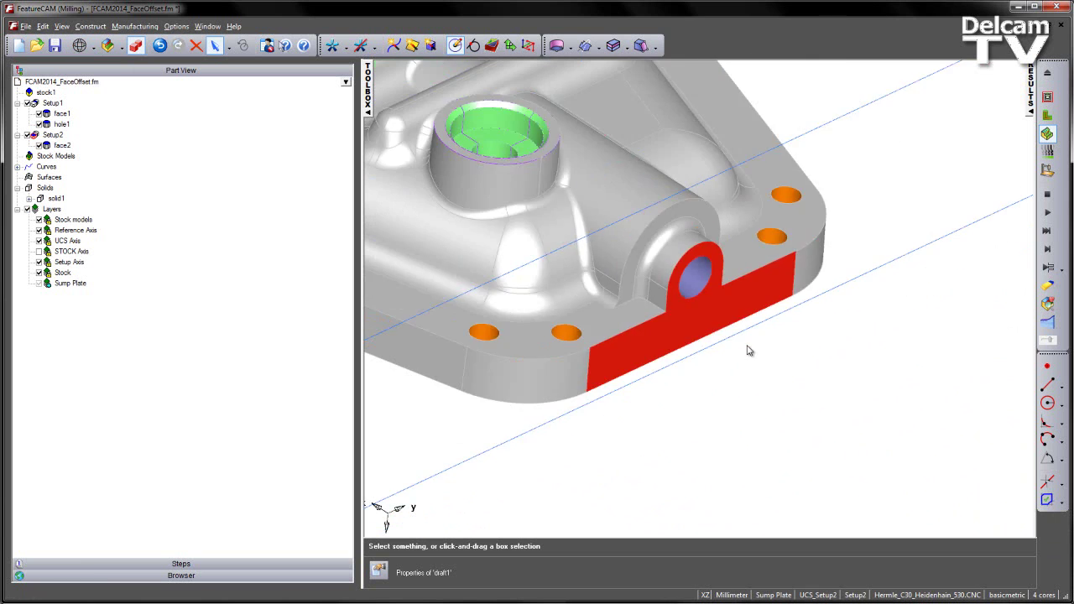
pyautogui.moveTo(666, 334); pyautogui.dragTo(542, 244, button='middle')
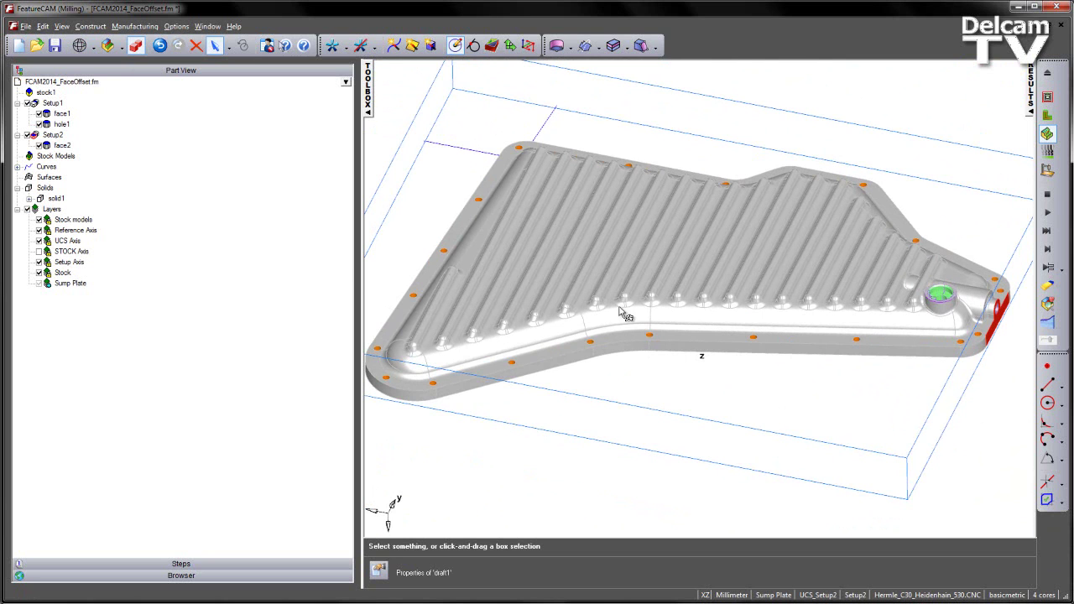
pyautogui.click(49, 199)
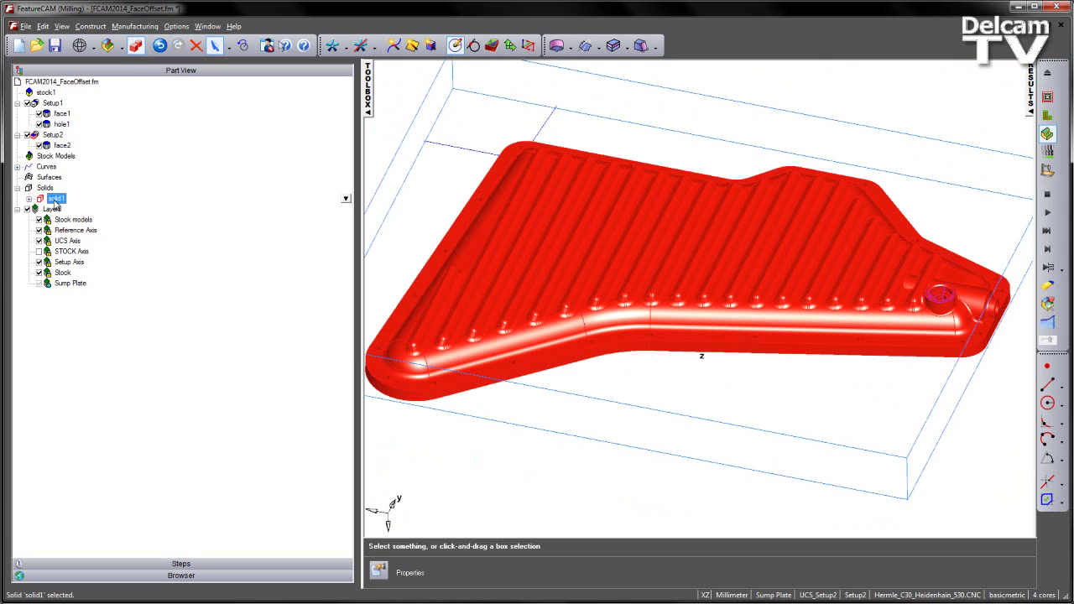
pyautogui.rightClick(52, 200)
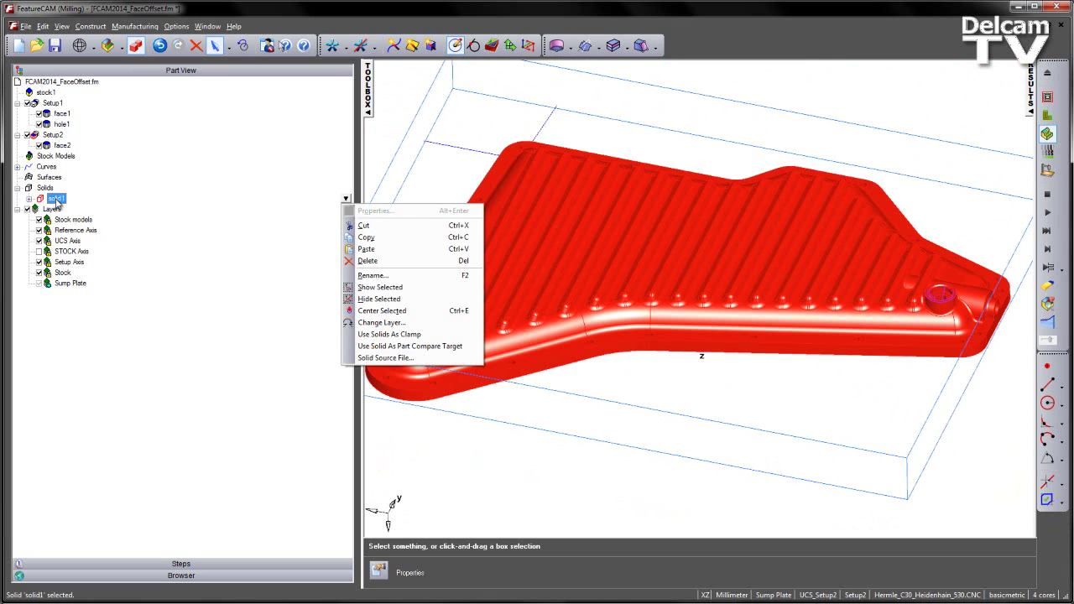
pyautogui.click(369, 237)
pyautogui.click(47, 188)
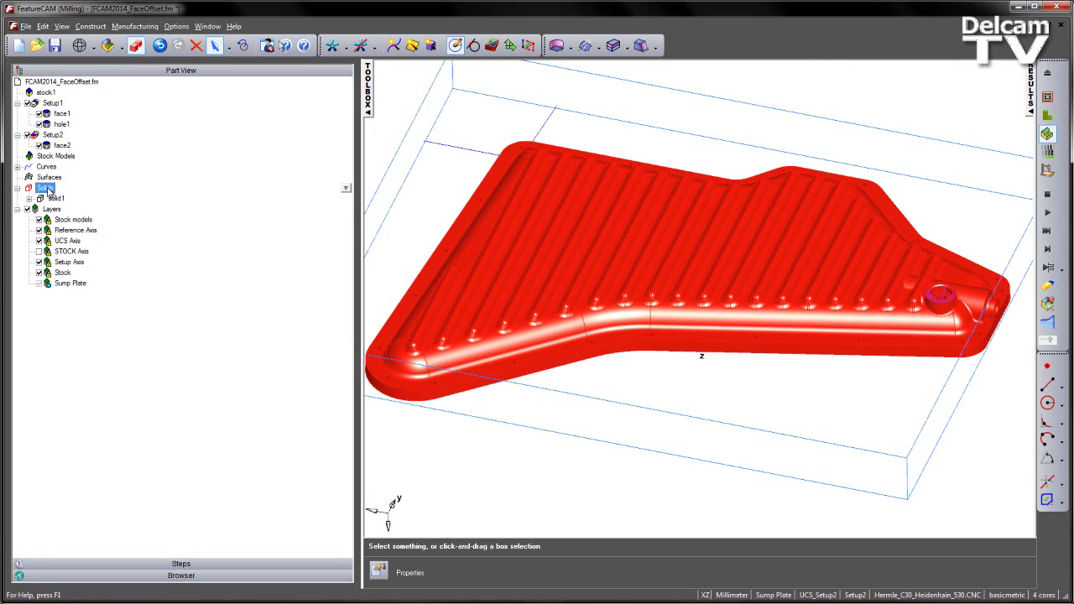
pyautogui.rightClick(52, 197)
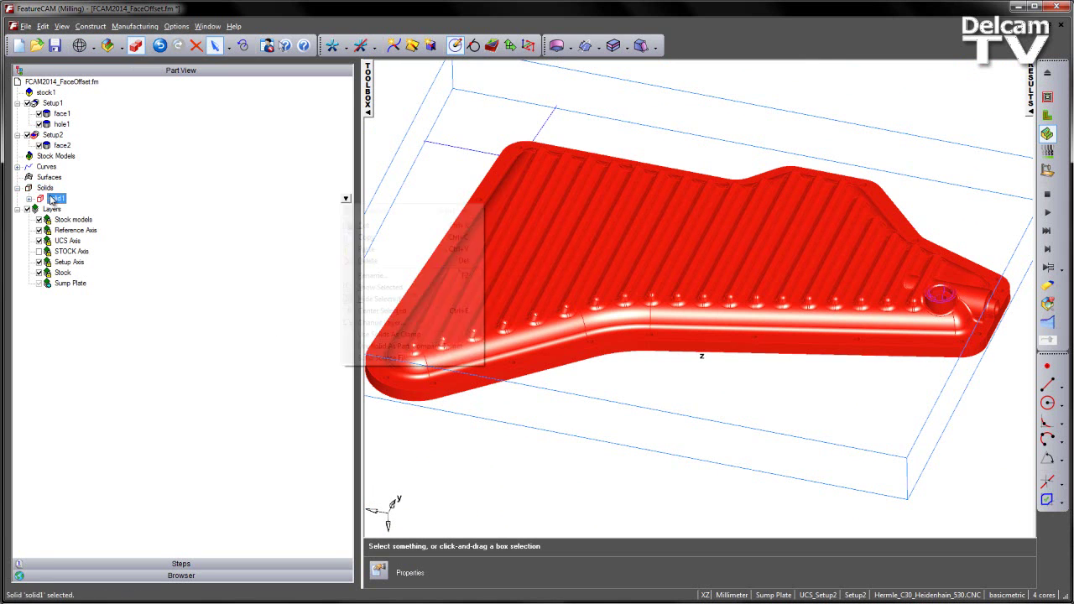
pyautogui.click(381, 254)
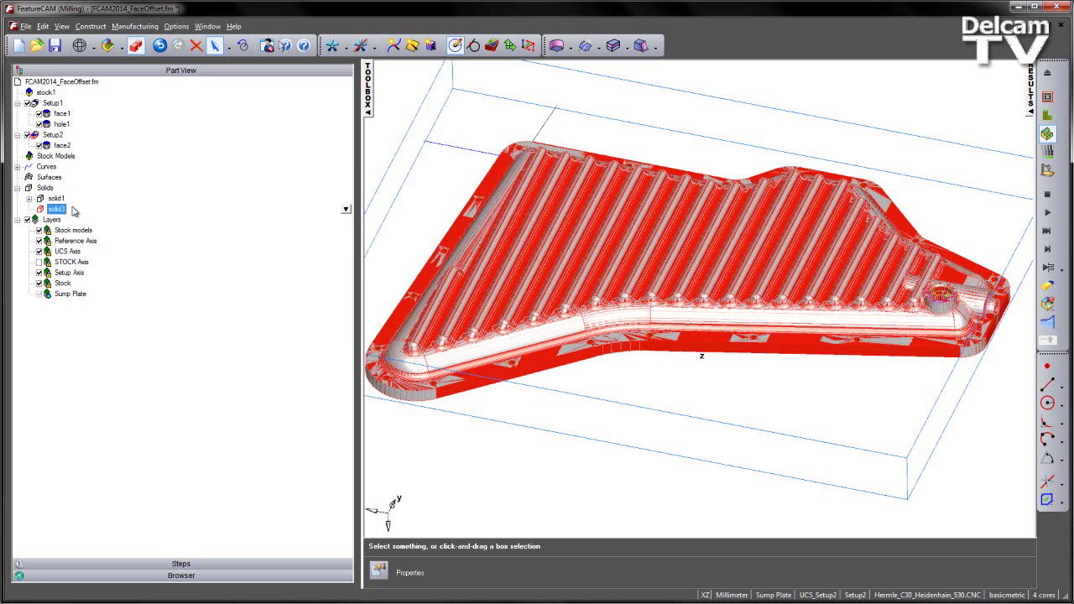
# - Rename the original solid, solid1, as "sump plate"
pyautogui.click(58, 200)
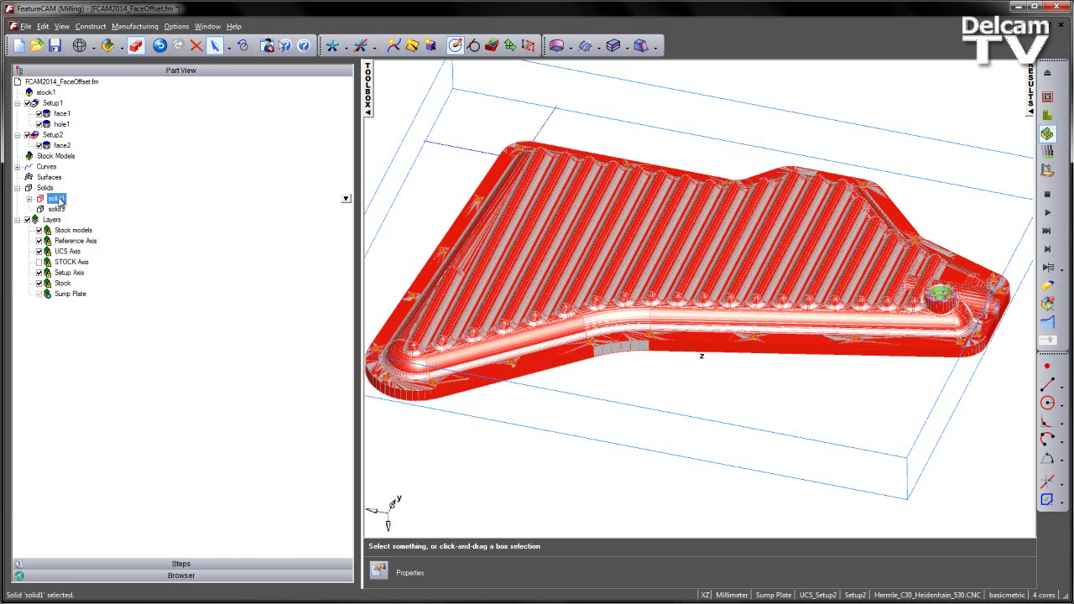
pyautogui.rightClick(59, 200)
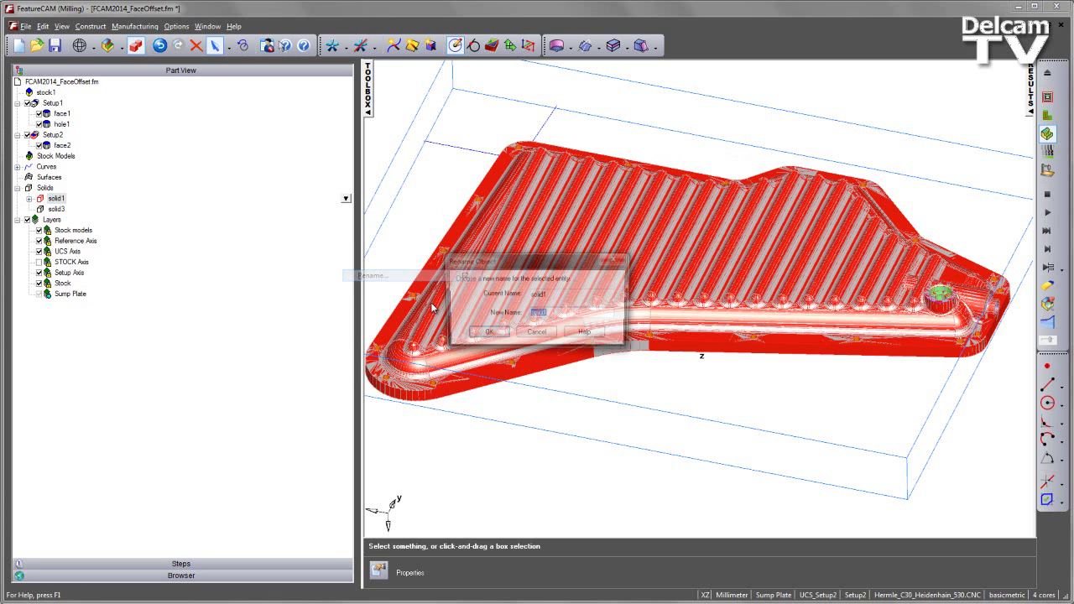
pyautogui.click(373, 276)
pyautogui.write('s')
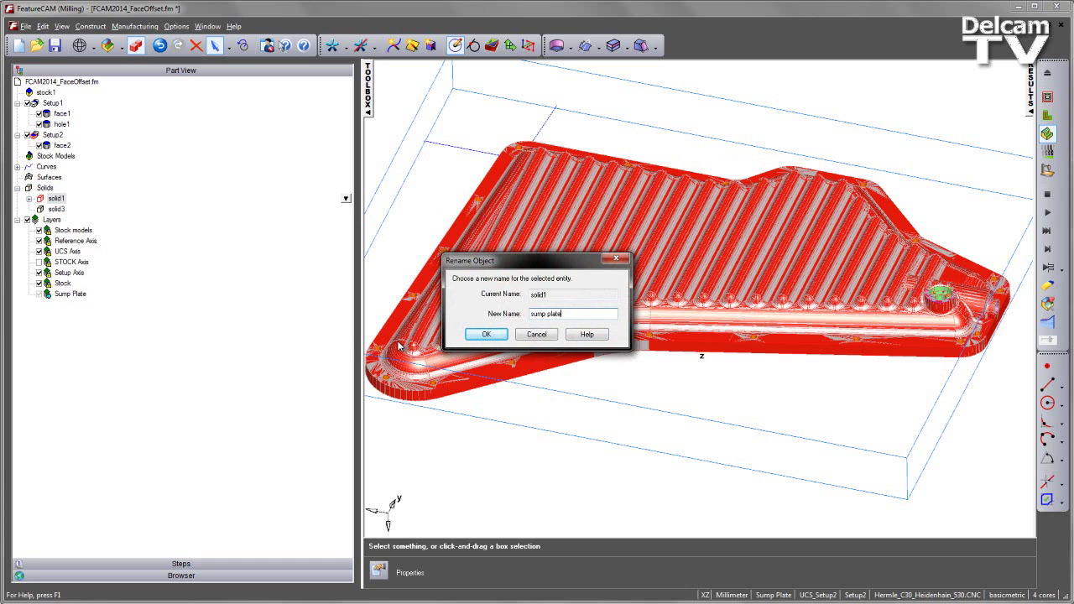
pyautogui.write('ump plate')
pyautogui.click(486, 334)
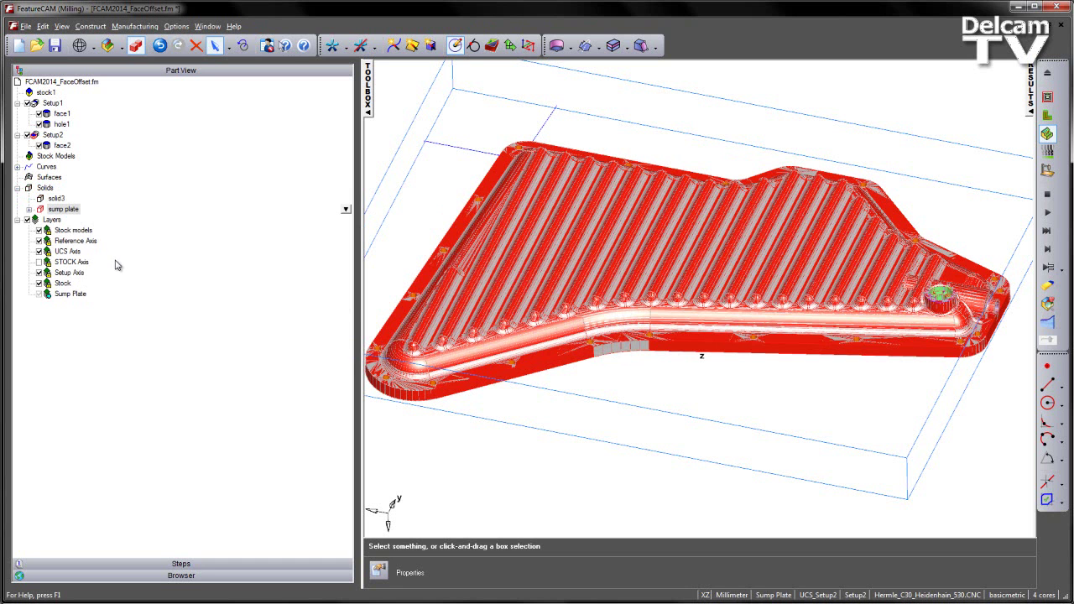
# - Rename the copied solid, solid3, as "cast stock"
pyautogui.click(57, 199)
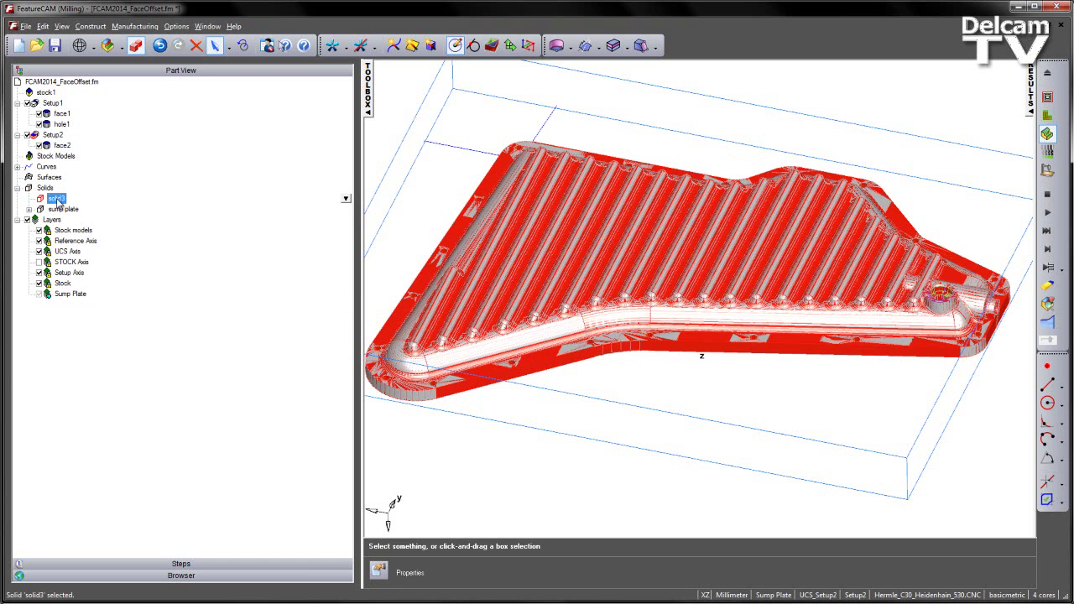
pyautogui.rightClick(57, 199)
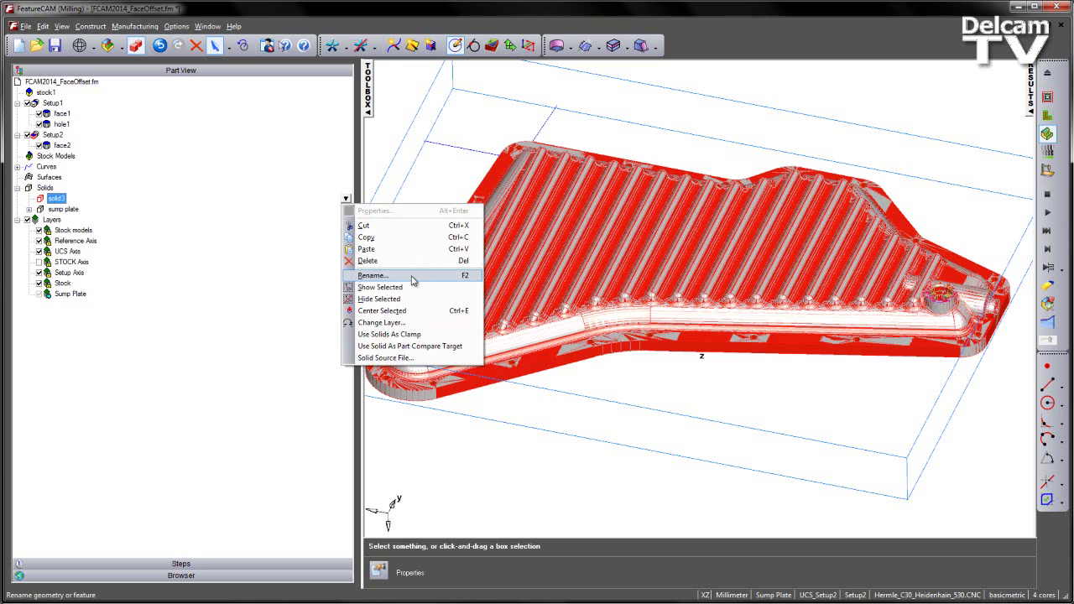
pyautogui.click(415, 278)
pyautogui.write('d')
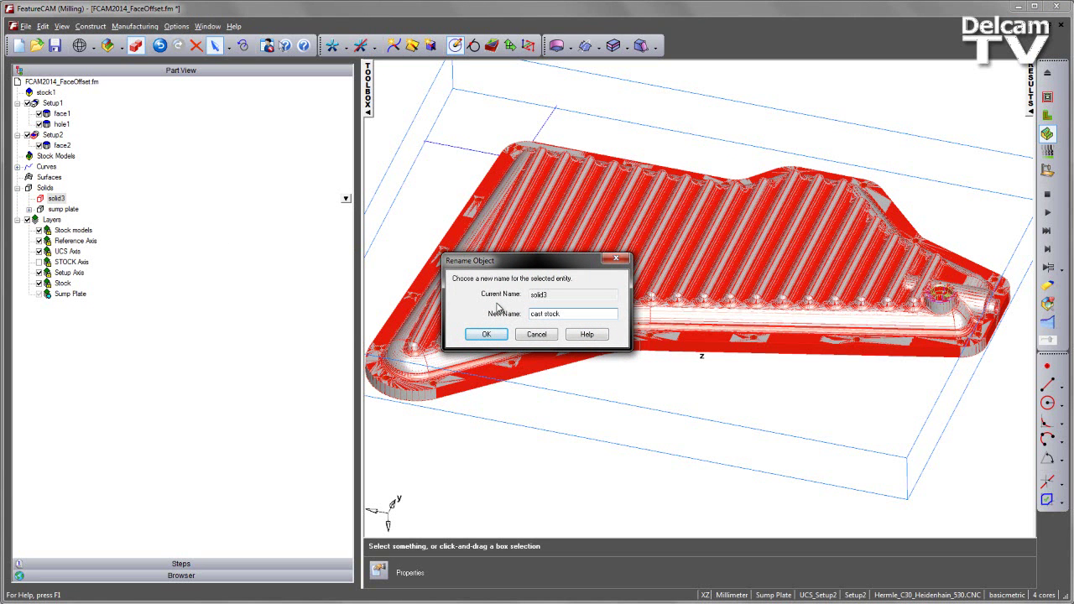
pyautogui.click(497, 336)
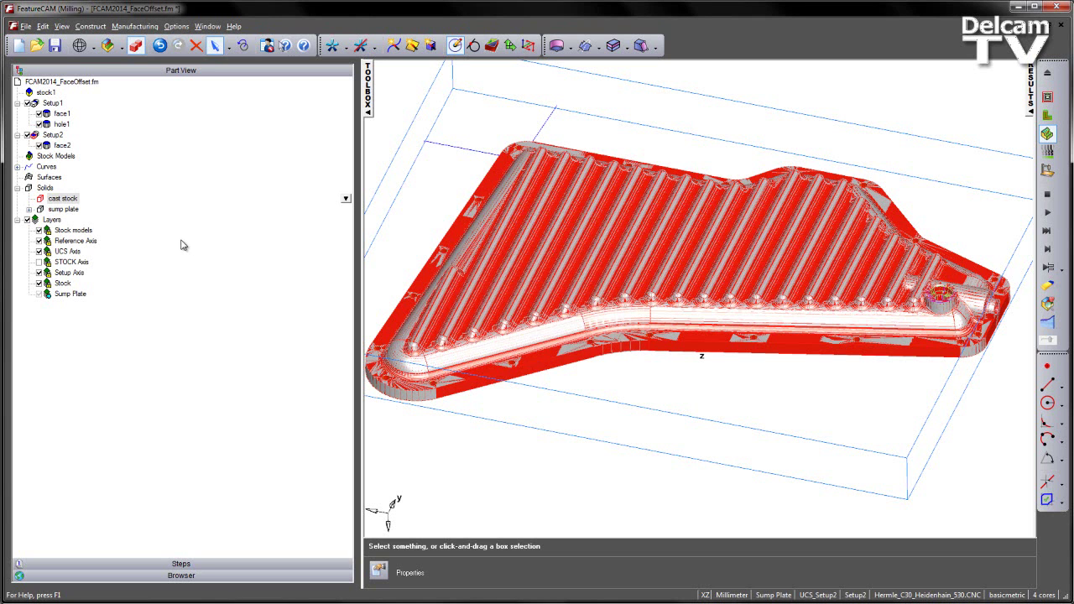
# - Create a new layer named "Cast Stock"
pyautogui.rightClick(52, 220)
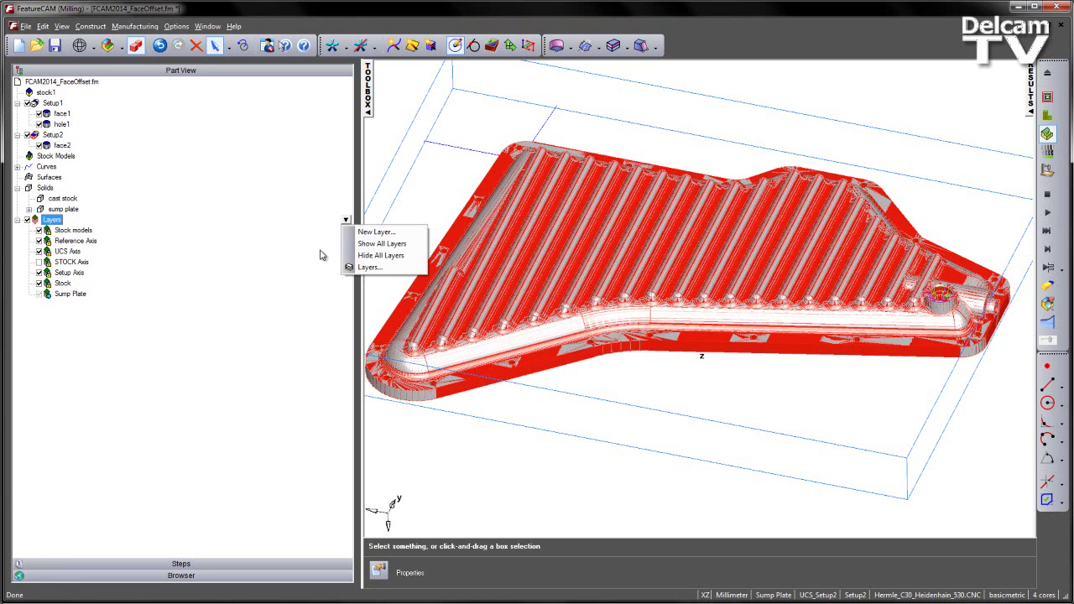
pyautogui.click(373, 232)
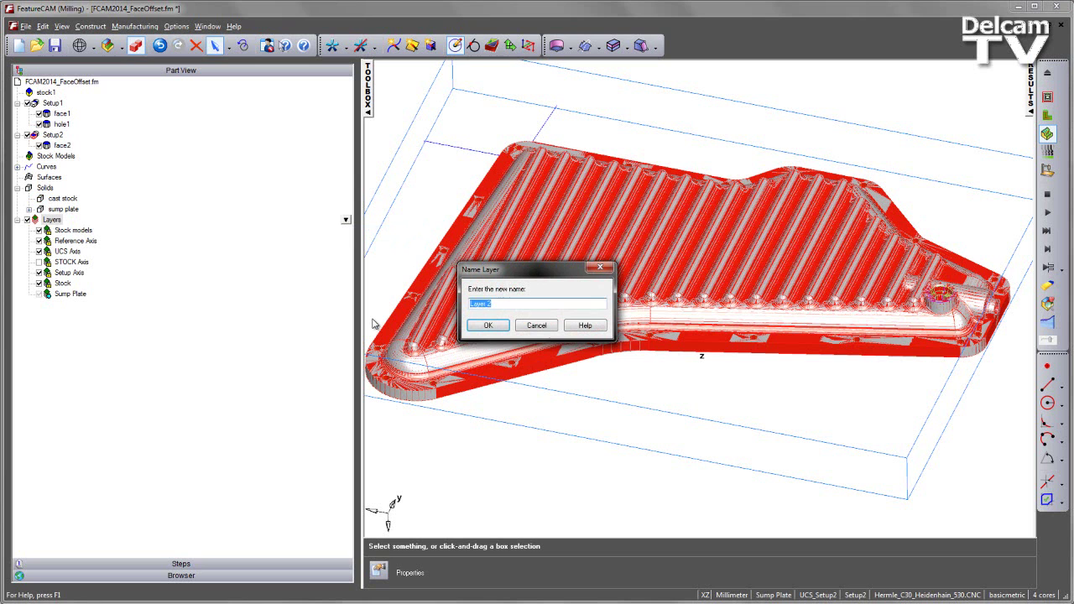
pyautogui.write('Cast Stock')
pyautogui.click(487, 325)
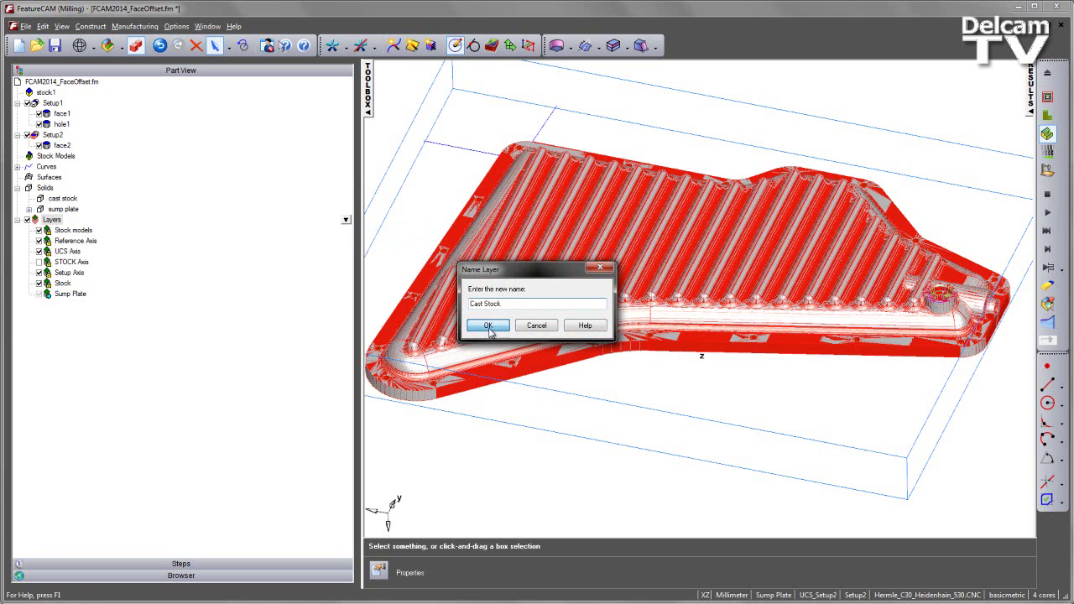
# - Move the cast stock solid onto the Cast Stock layer and hide the Sump Plate layer
pyautogui.moveTo(53, 198); pyautogui.dragTo(63, 307)
pyautogui.click(39, 295)
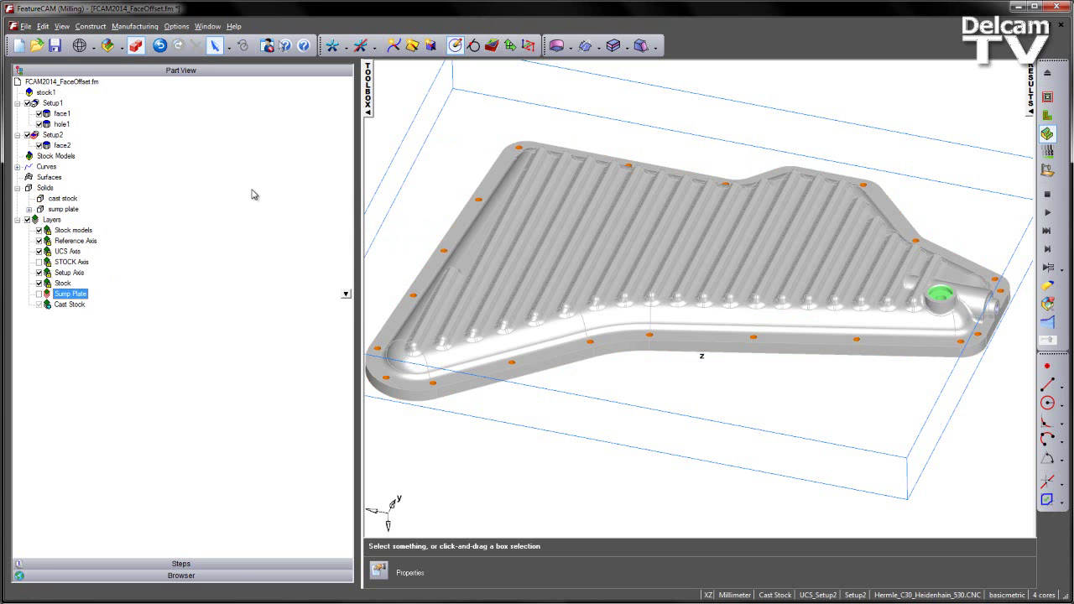
pyautogui.moveTo(592, 282)
pyautogui.mouseDown(button='middle')
pyautogui.moveTo(549, 226)
pyautogui.moveTo(593, 263)
pyautogui.mouseUp(button='middle')
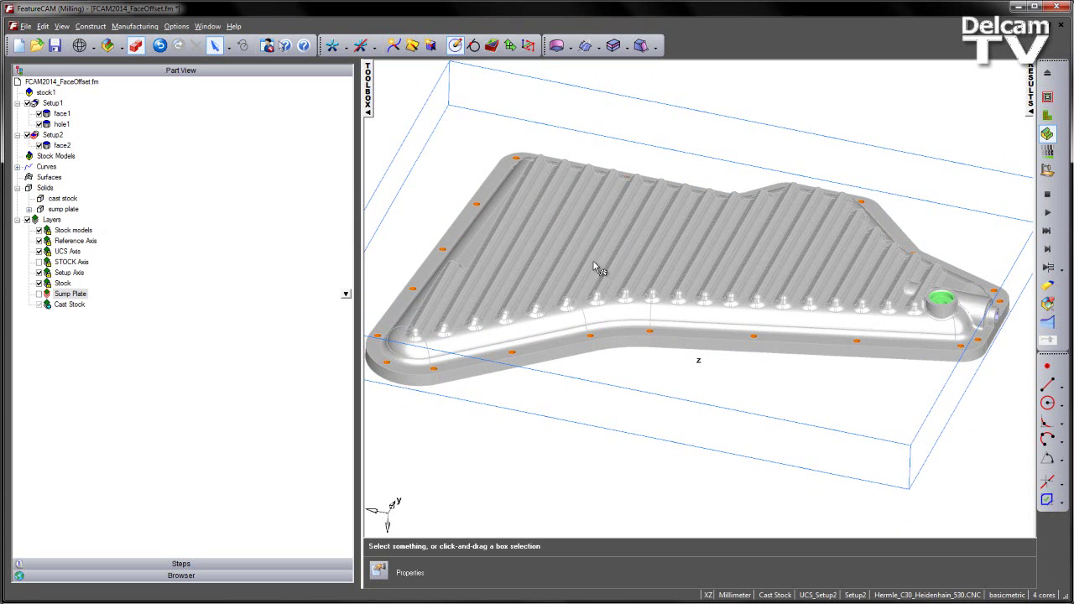
pyautogui.keyDown('shift'); pyautogui.moveTo(508, 243); pyautogui.dragTo(501, 236, button='middle'); pyautogui.keyUp('shift')
pyautogui.scroll(3, 500, 236)
pyautogui.click(63, 198)
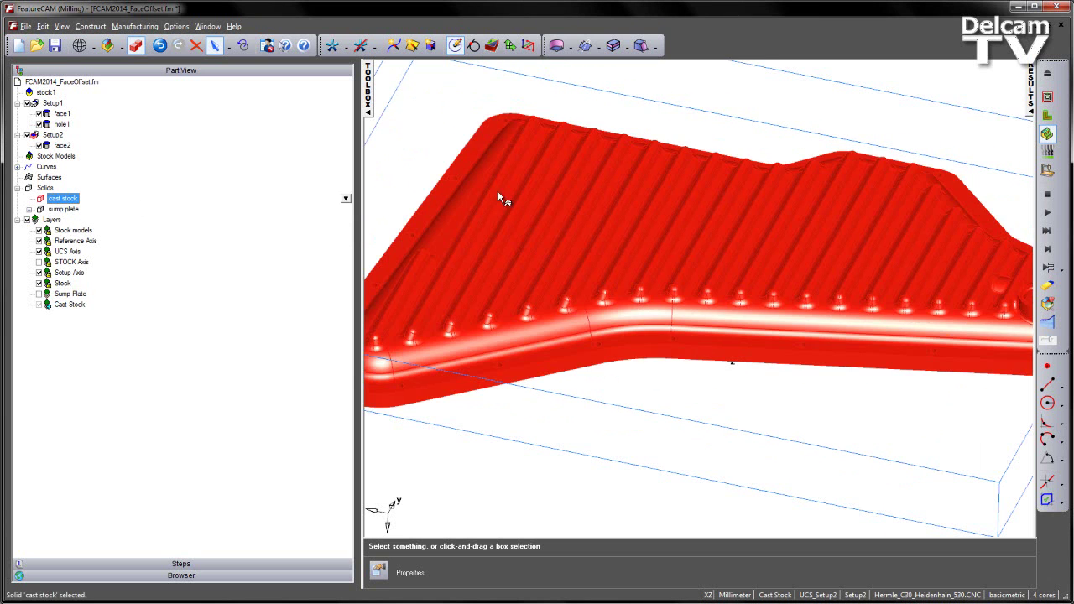
pyautogui.scroll(-3, 509, 199)
pyautogui.click(612, 122)
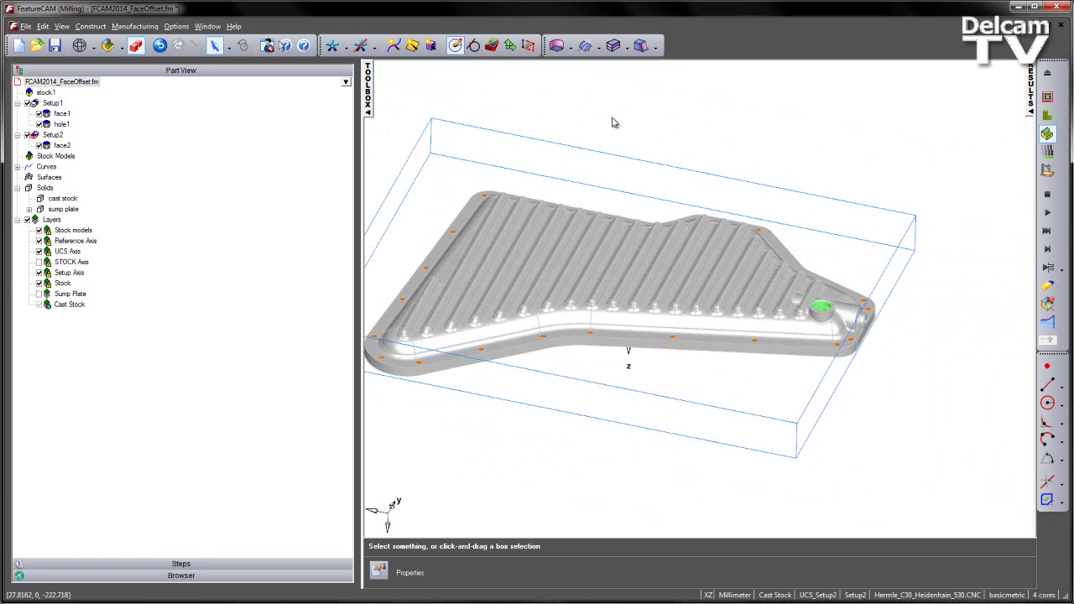
# - Select all green faces of the boss bore by colour, limiting the entity type to Solid
pyautogui.moveTo(612, 123); pyautogui.dragTo(749, 237, button='middle')
pyautogui.scroll(5, 812, 327)
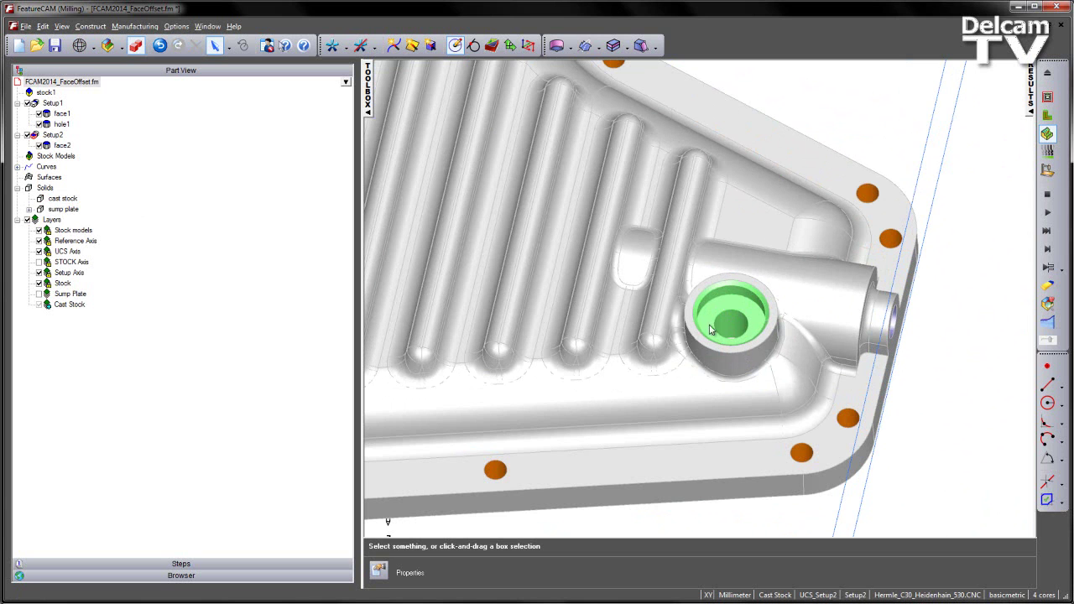
pyautogui.click(42, 27)
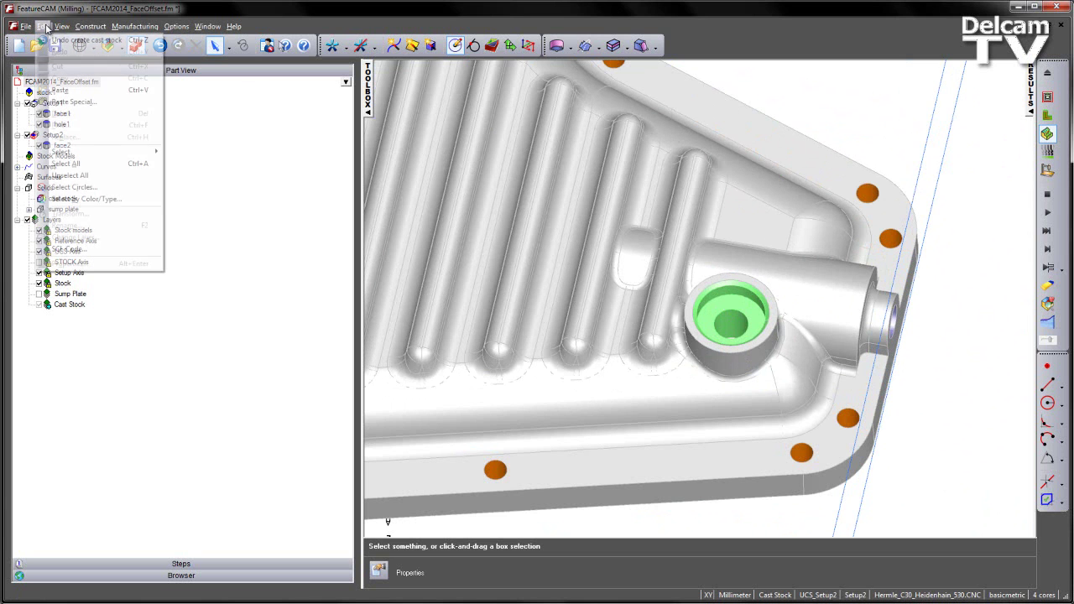
pyautogui.click(126, 199)
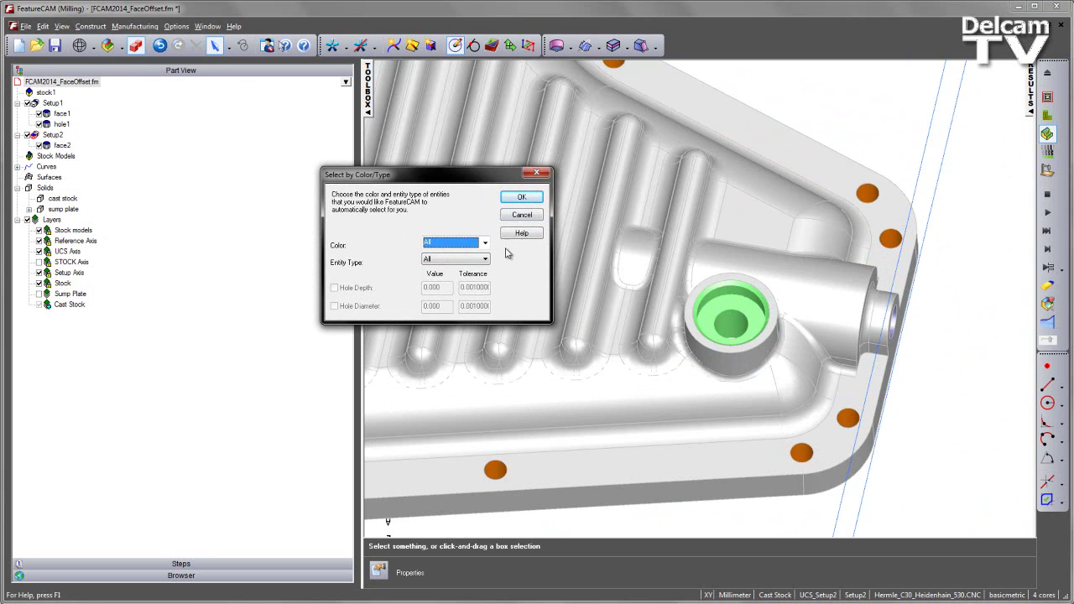
pyautogui.click(485, 242)
pyautogui.click(482, 275)
pyautogui.click(471, 259)
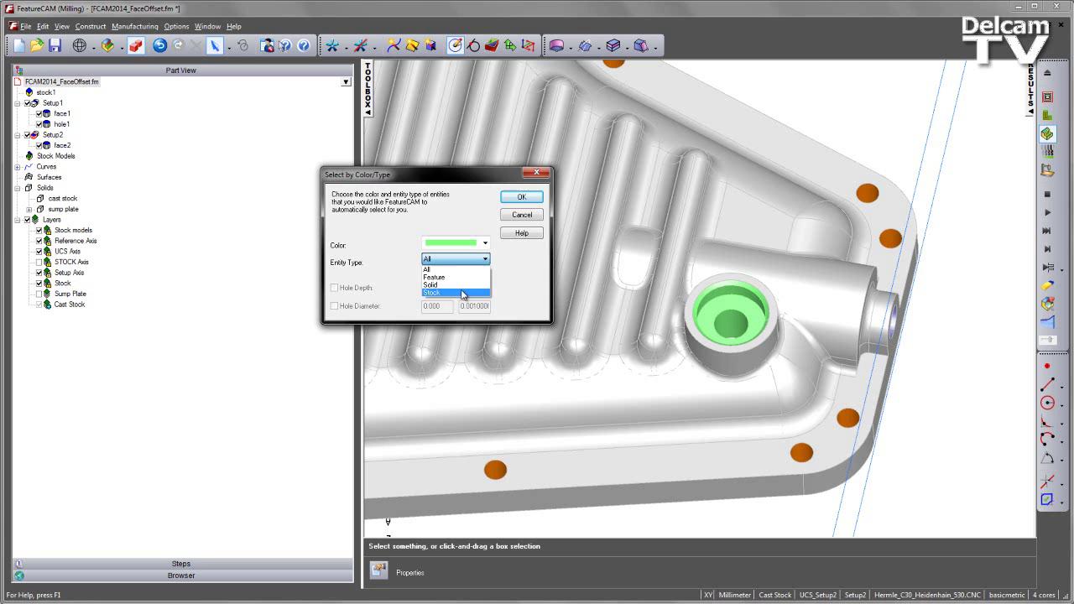
pyautogui.click(430, 284)
pyautogui.click(521, 196)
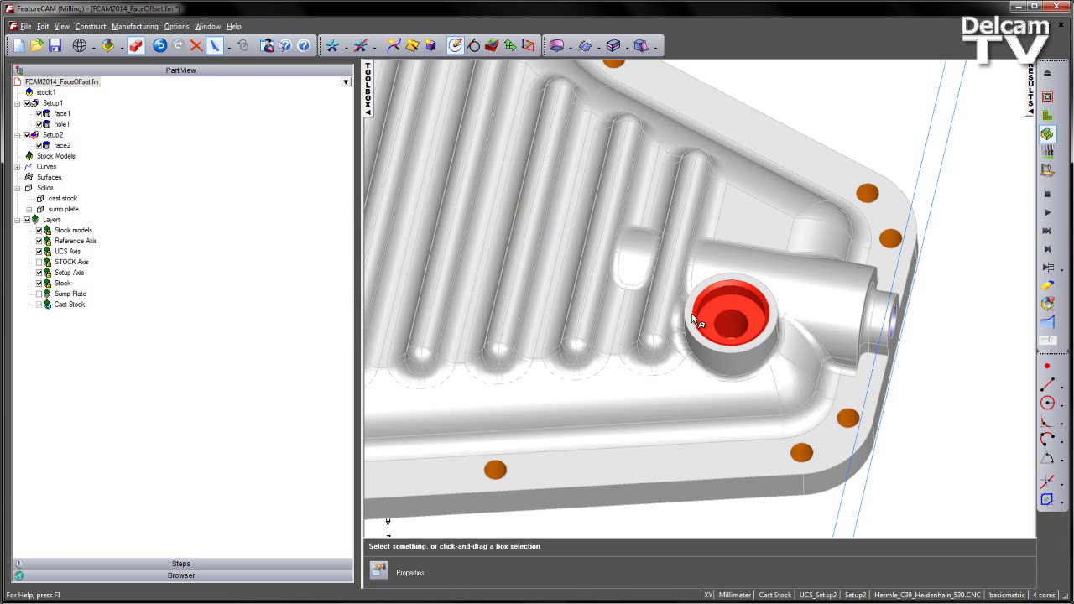
# - Delete the selected green bore faces from the existing cast stock solid, healing the remaining faces
pyautogui.moveTo(590, 286); pyautogui.dragTo(576, 264, button='middle')
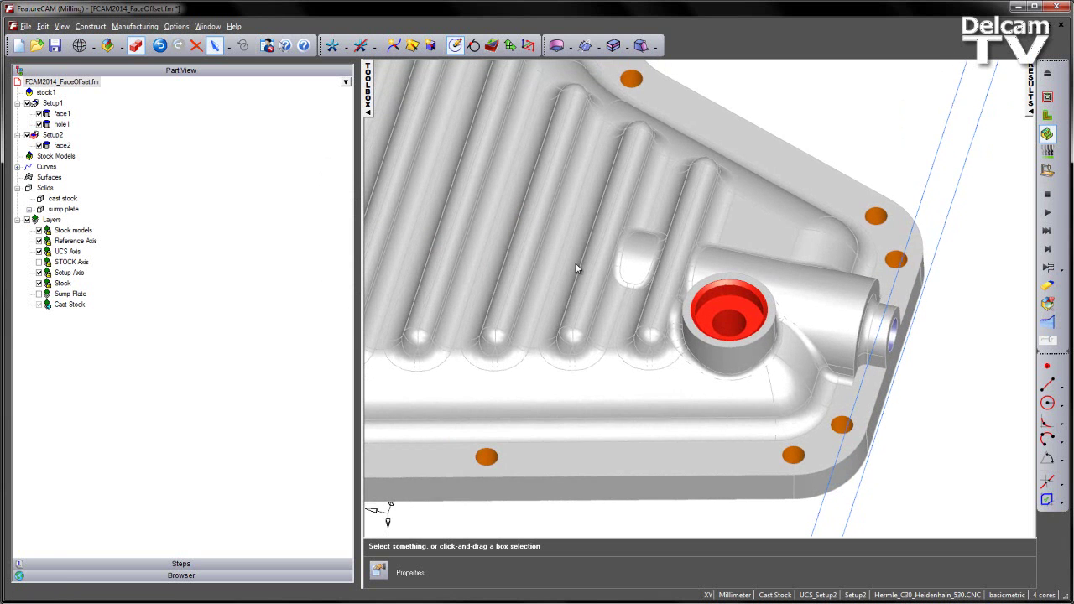
pyautogui.click(657, 46)
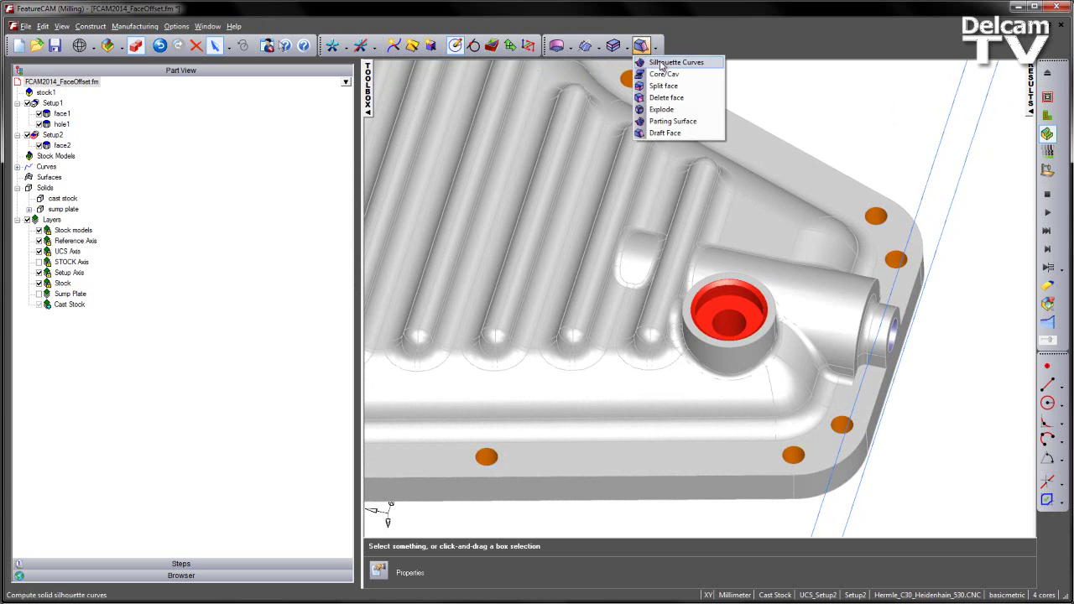
pyautogui.click(666, 97)
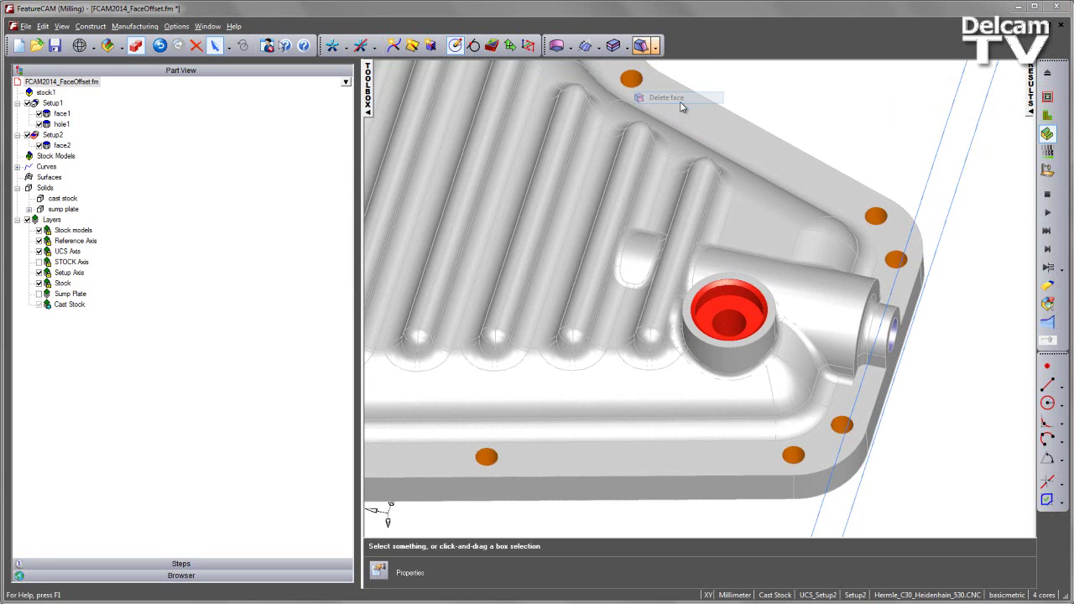
pyautogui.click(352, 148)
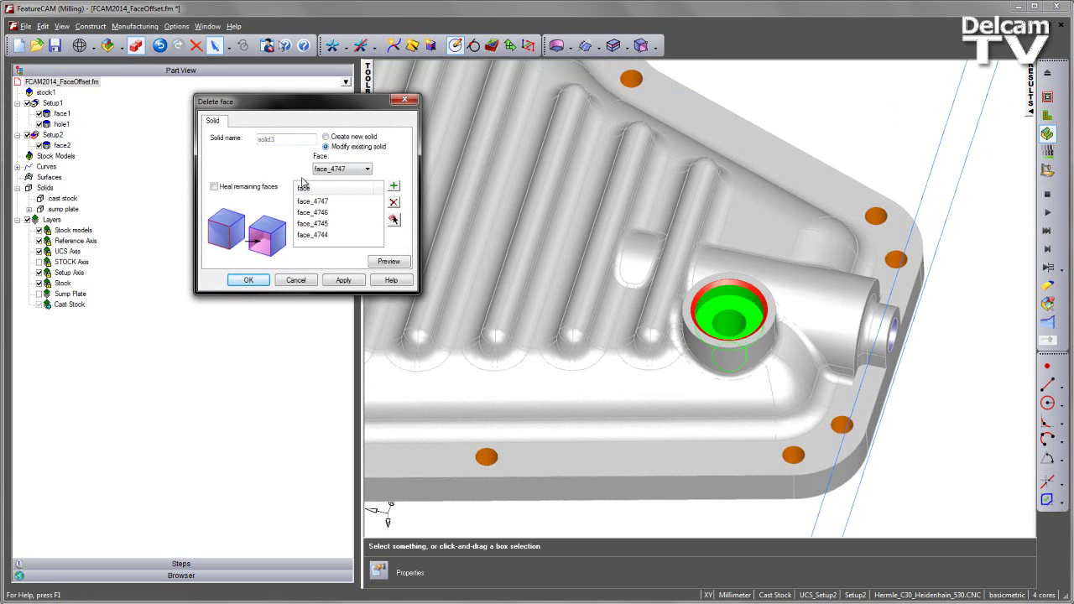
pyautogui.click(241, 188)
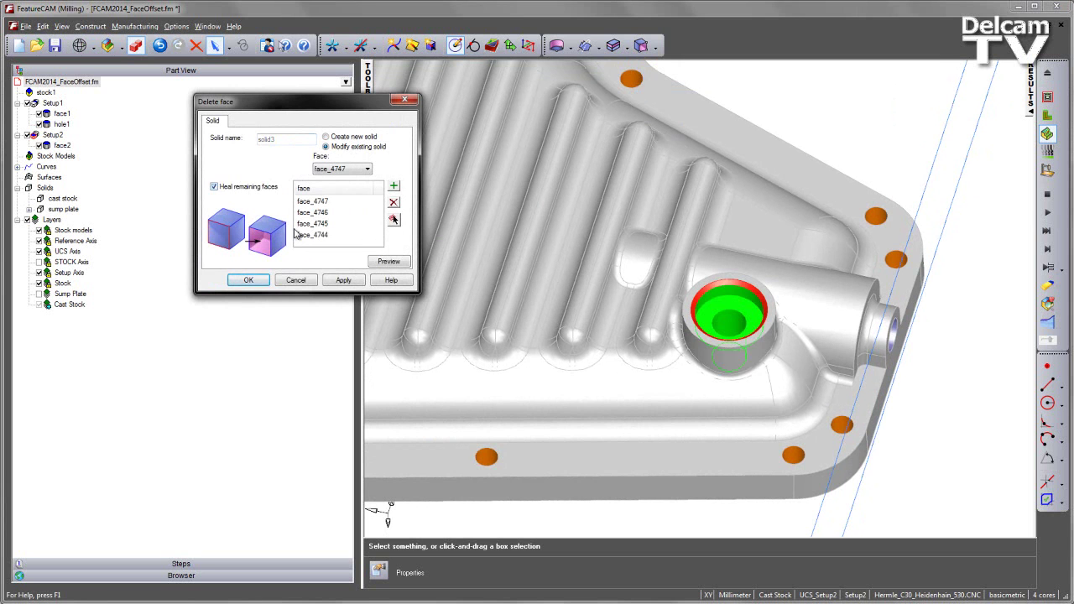
pyautogui.click(388, 261)
pyautogui.click(343, 281)
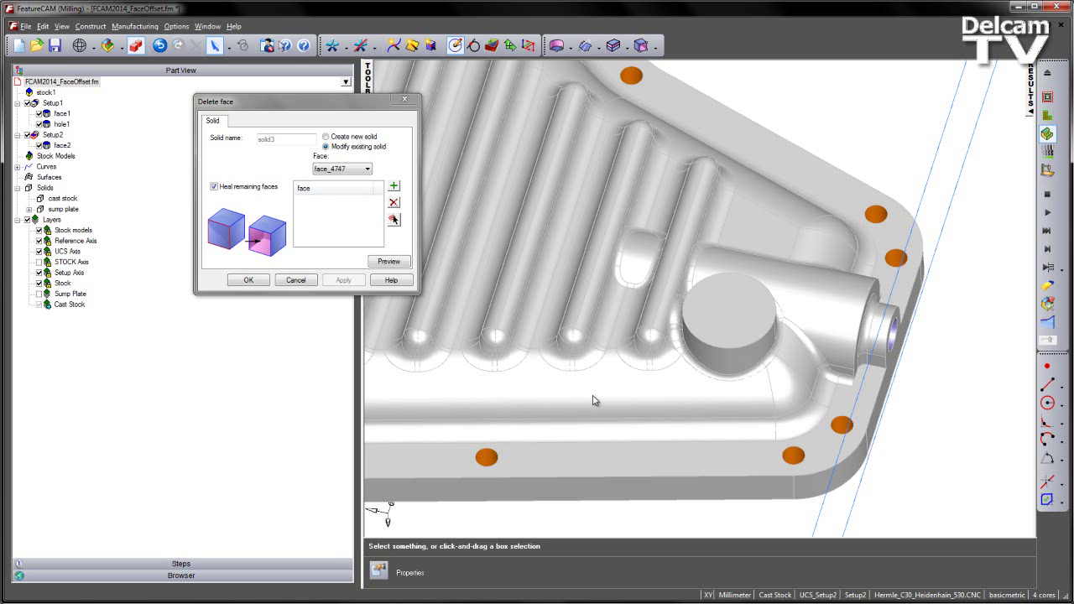
# - Select all orange bolt hole faces around the flange by colour and delete them with healing
pyautogui.click(488, 457)
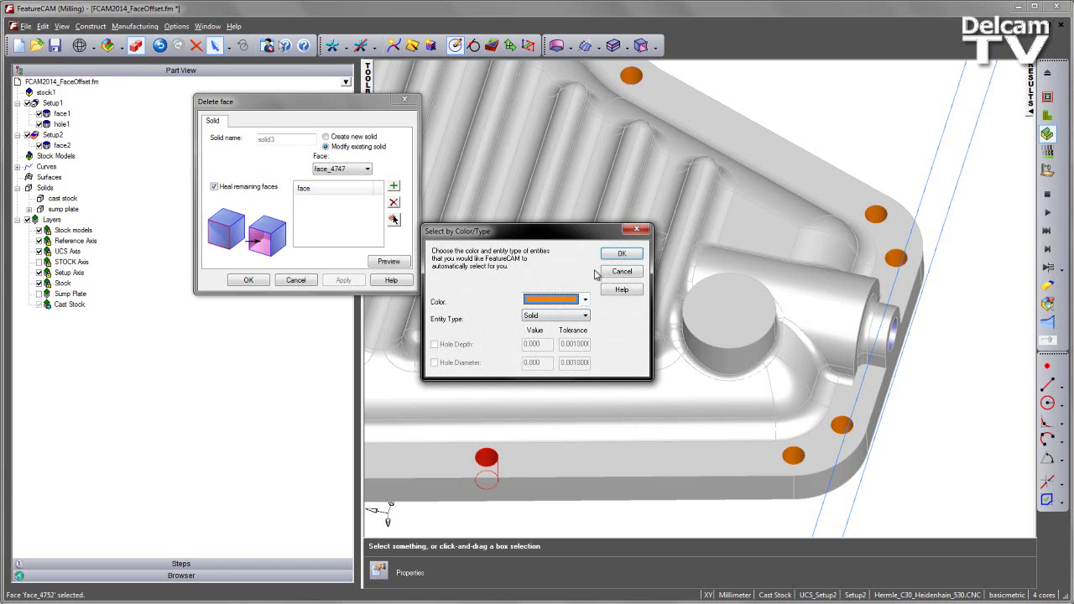
pyautogui.click(617, 256)
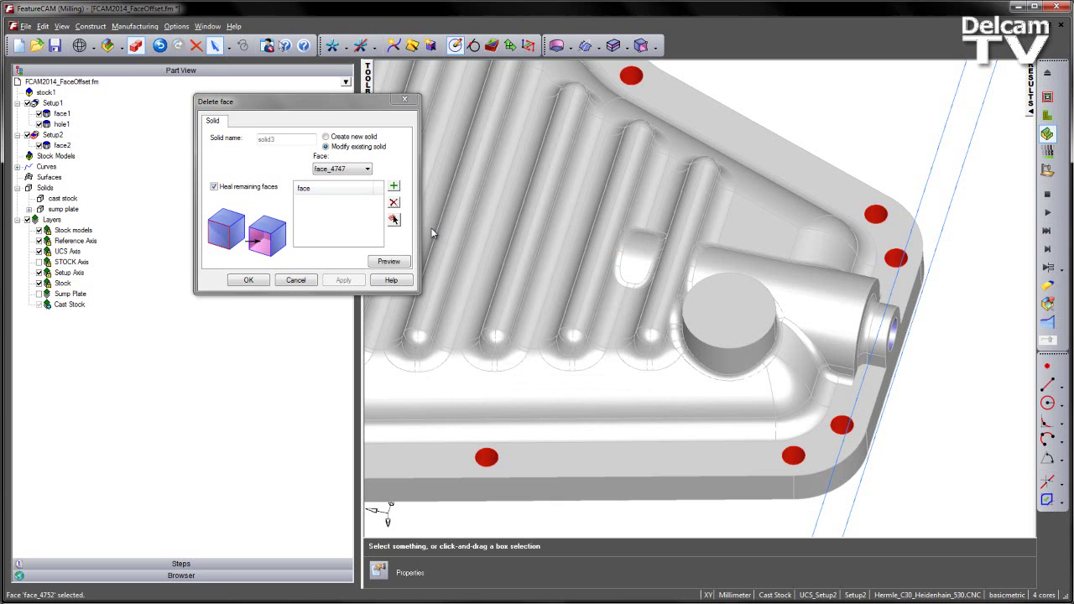
pyautogui.click(388, 261)
pyautogui.click(398, 263)
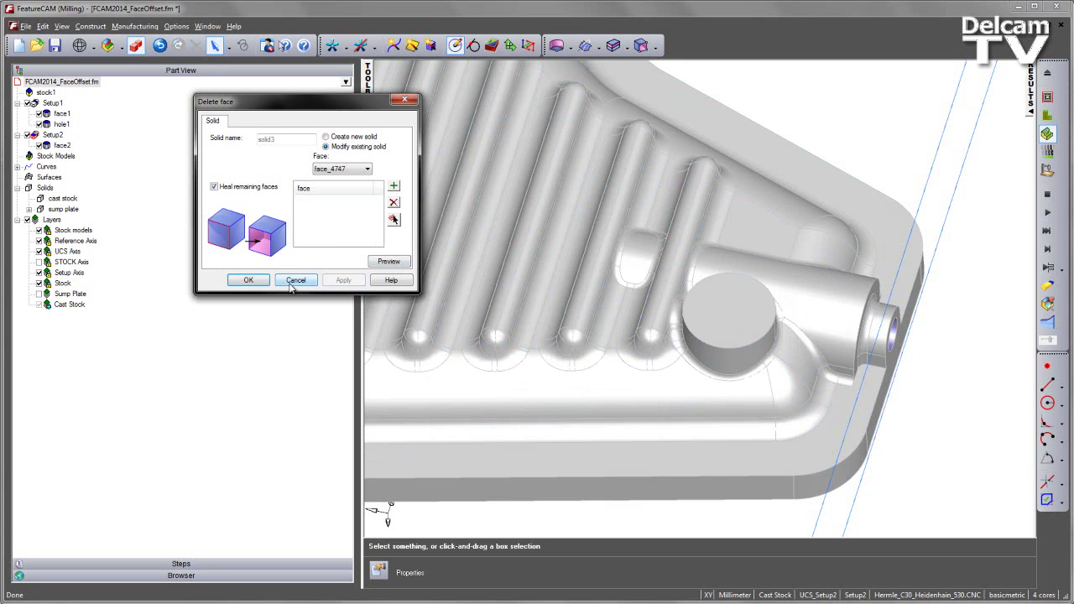
# - Select all solid faces matching the purple channel on the underside by colour, delete them with healing, and finish the face deletion
pyautogui.moveTo(821, 392); pyautogui.dragTo(533, 312, button='middle')
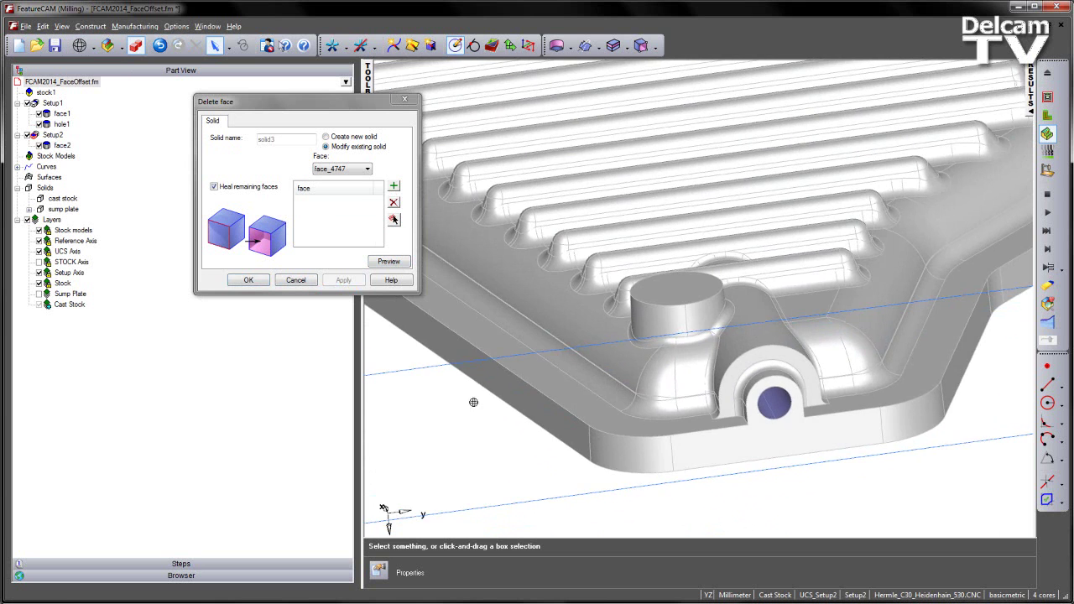
pyautogui.moveTo(473, 401); pyautogui.dragTo(673, 286, button='middle')
pyautogui.keyDown('ctrl'); pyautogui.keyDown('shift'); pyautogui.moveTo(604, 263); pyautogui.dragTo(680, 378, button='middle'); pyautogui.keyUp('shift'); pyautogui.keyUp('ctrl')
pyautogui.click(654, 359)
pyautogui.scroll(-4, 670, 370)
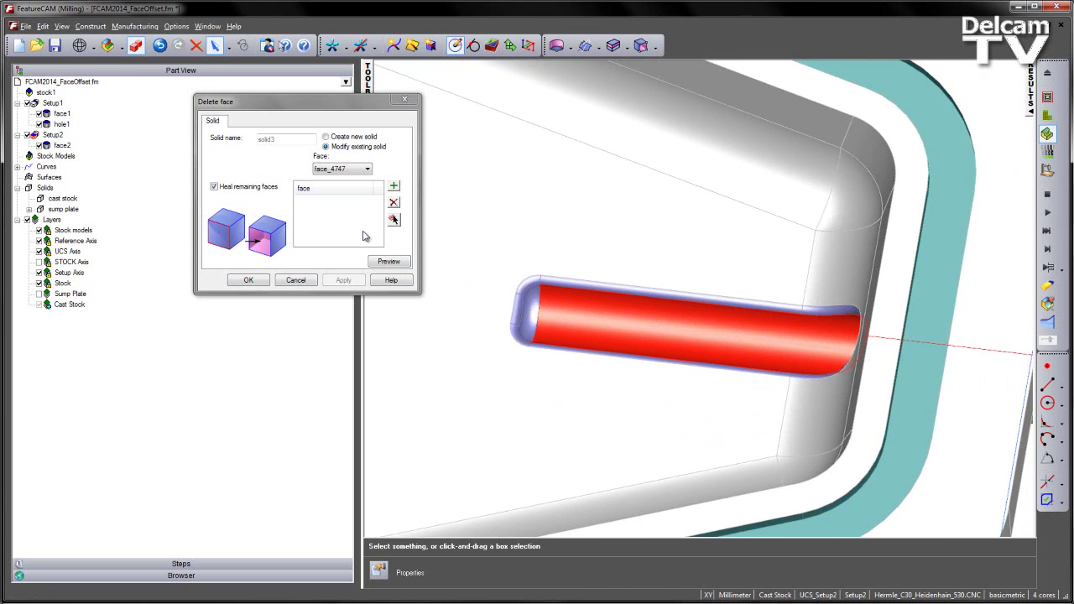
pyautogui.click(394, 219)
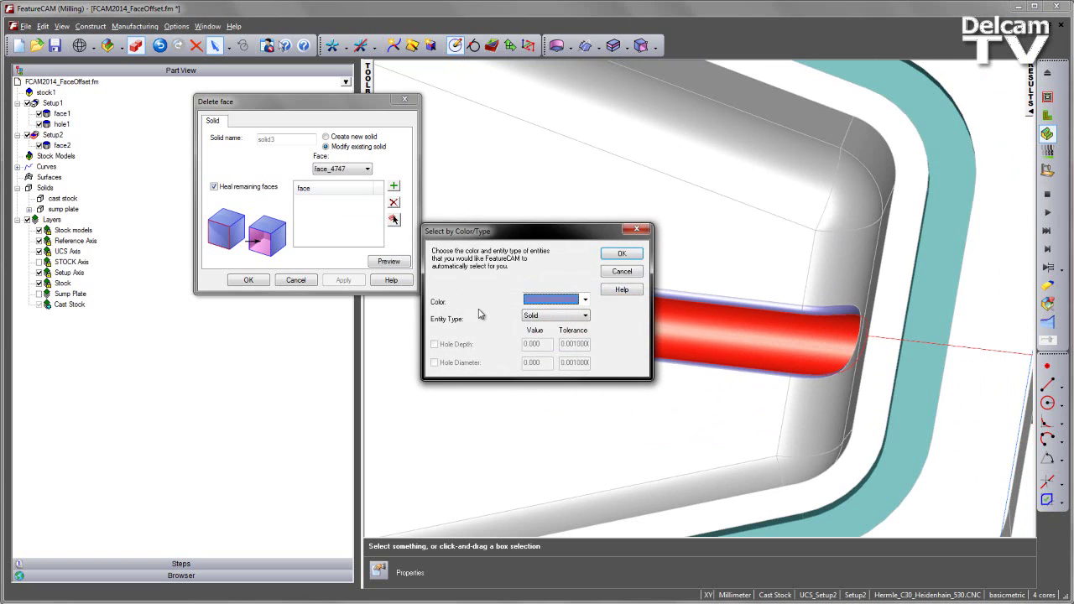
pyautogui.click(620, 256)
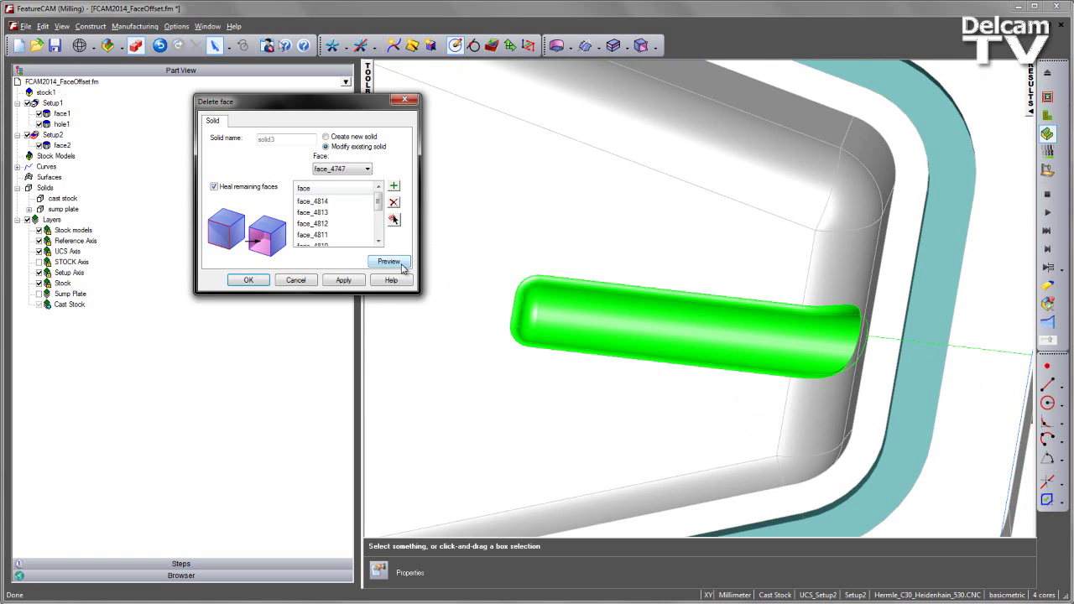
pyautogui.click(388, 261)
pyautogui.click(344, 280)
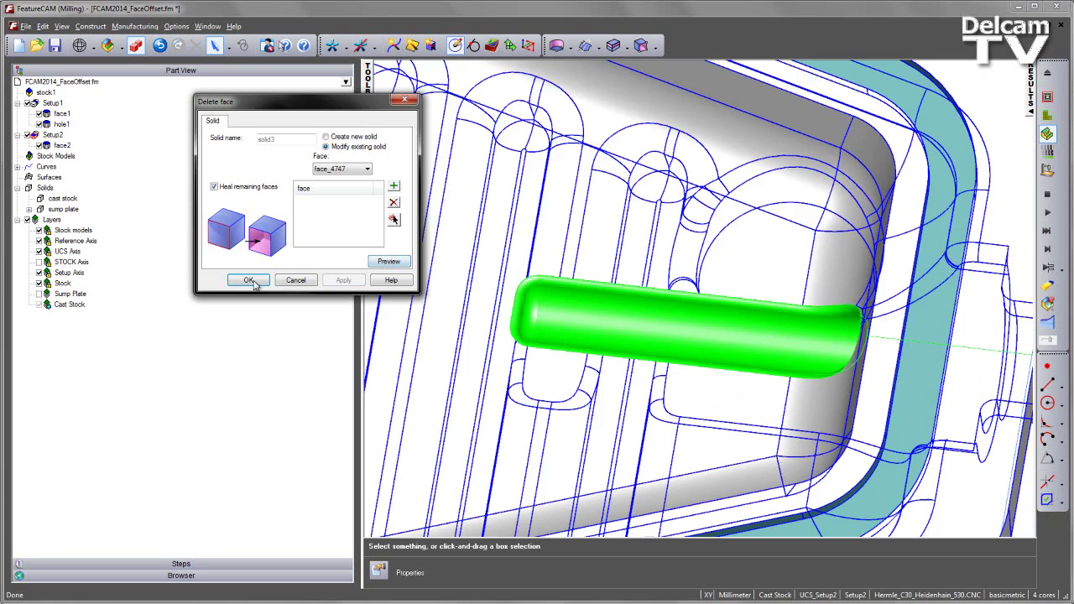
pyautogui.click(249, 281)
# - Start Offset Faces on the cast stock solid and add the teal groove's side wall faces, leaving out the groove floor
pyautogui.scroll(2, 694, 321)
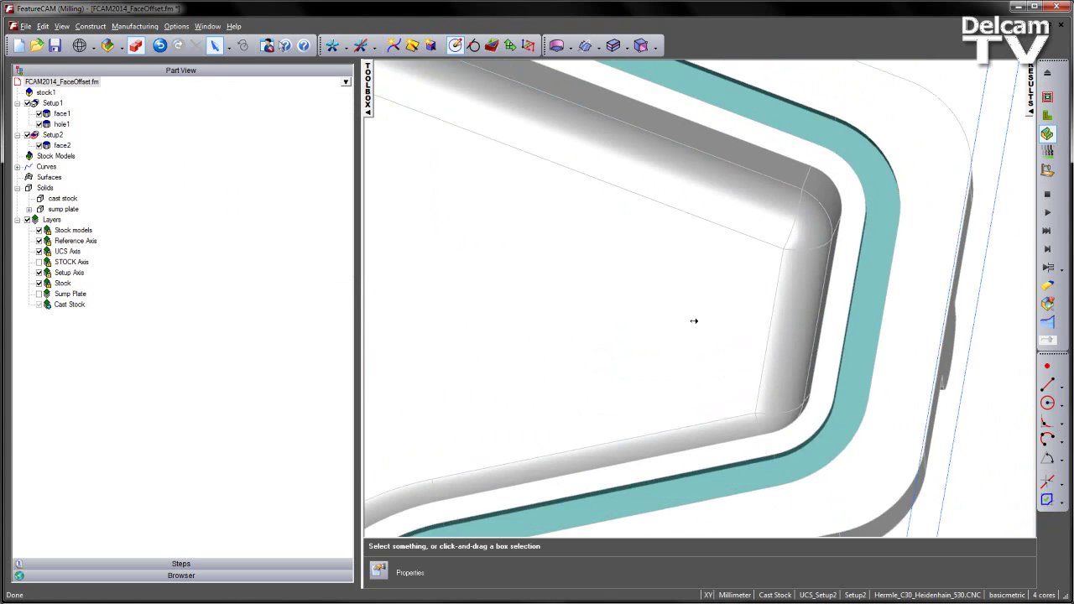
pyautogui.scroll(-5, 694, 320)
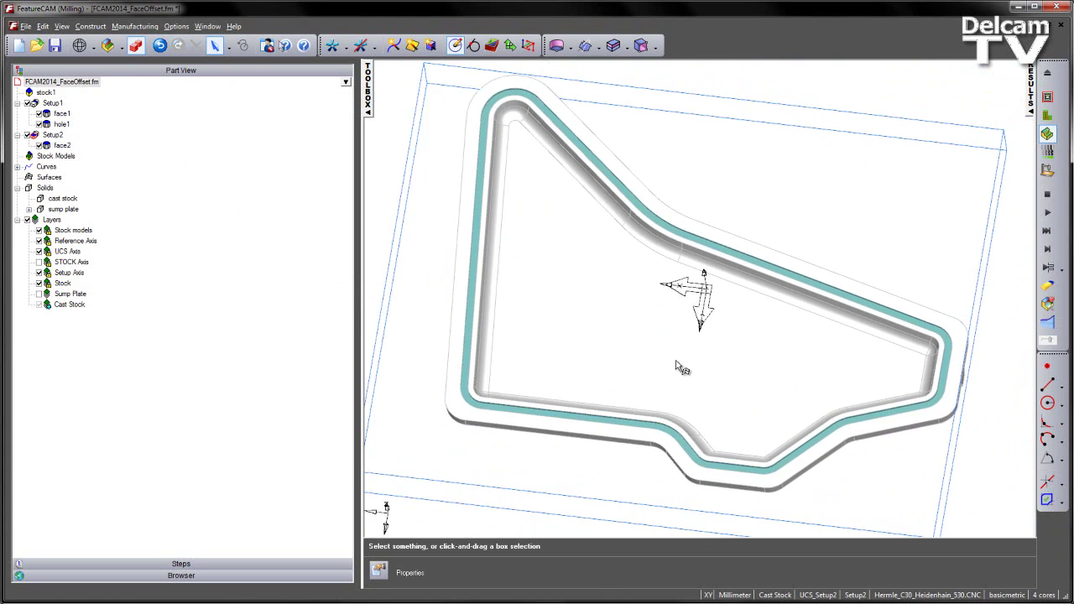
pyautogui.moveTo(675, 361); pyautogui.dragTo(629, 299, button='middle')
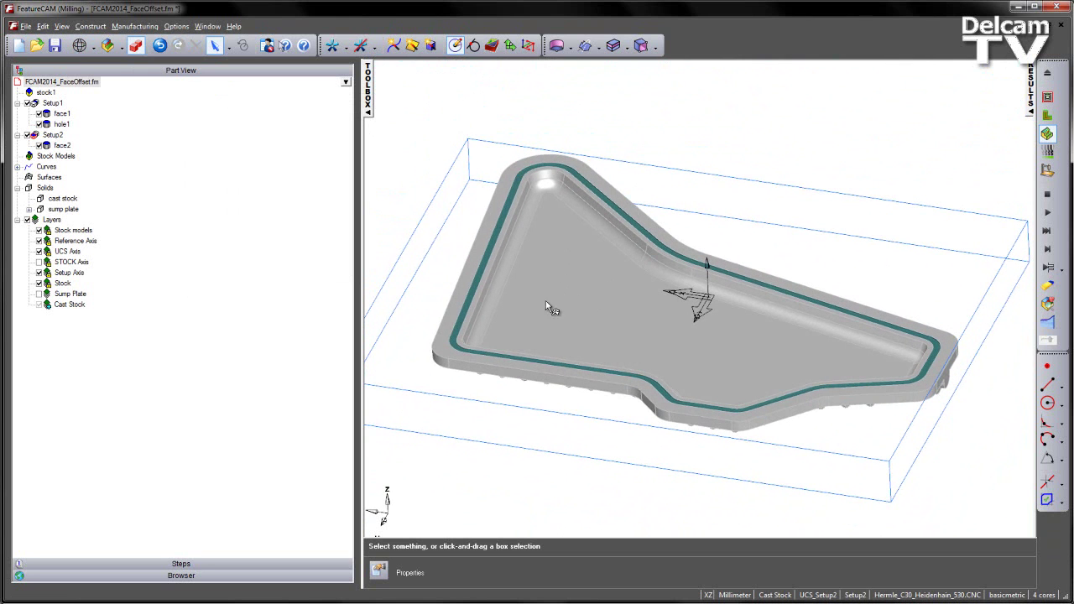
pyautogui.scroll(5, 579, 220)
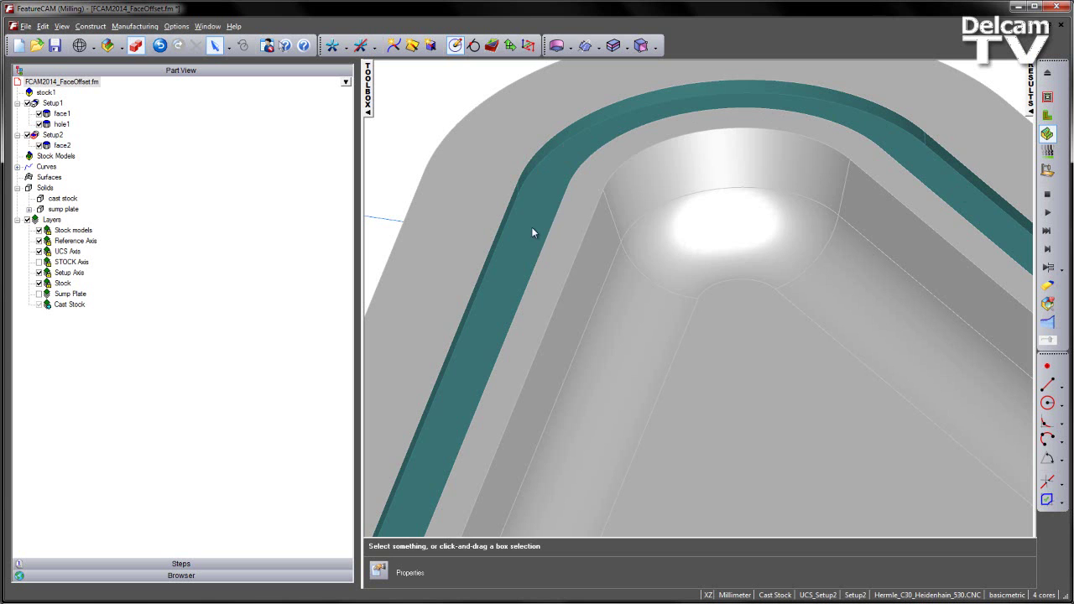
pyautogui.moveTo(530, 212); pyautogui.dragTo(631, 239, button='middle')
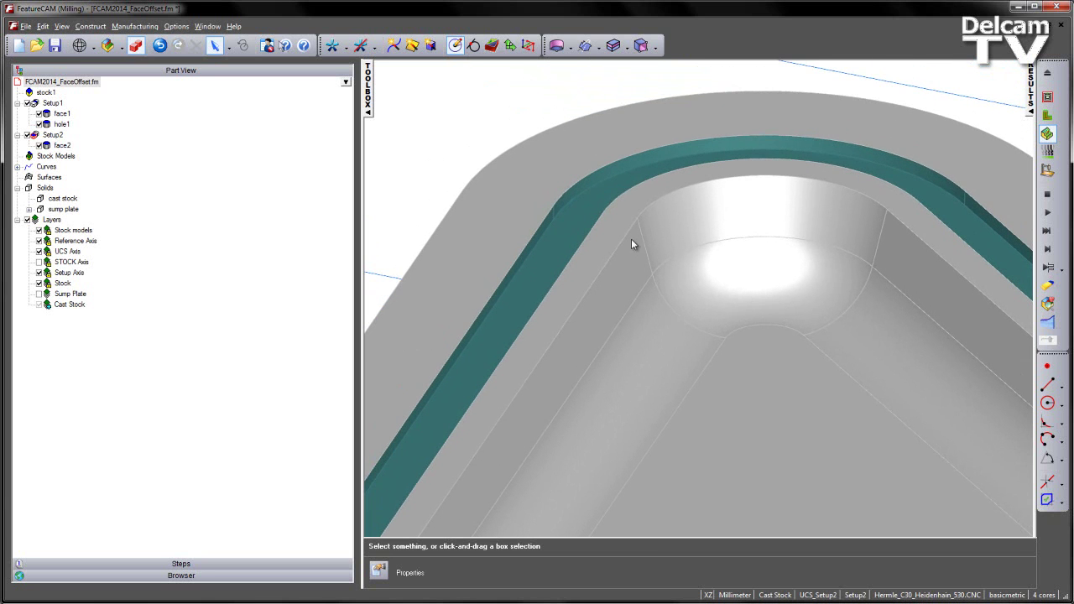
pyautogui.click(626, 47)
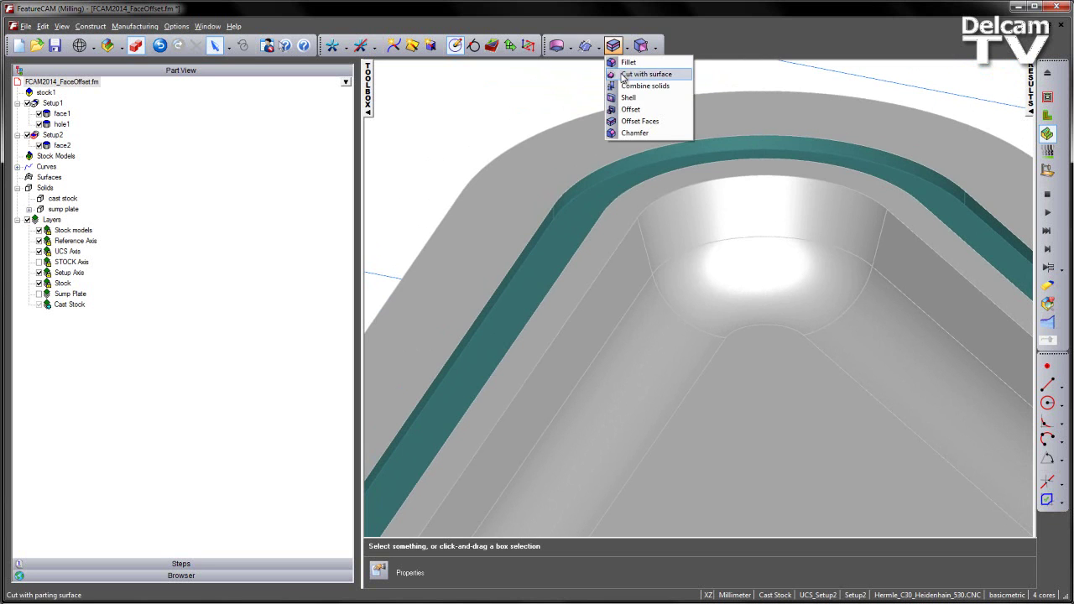
pyautogui.click(652, 124)
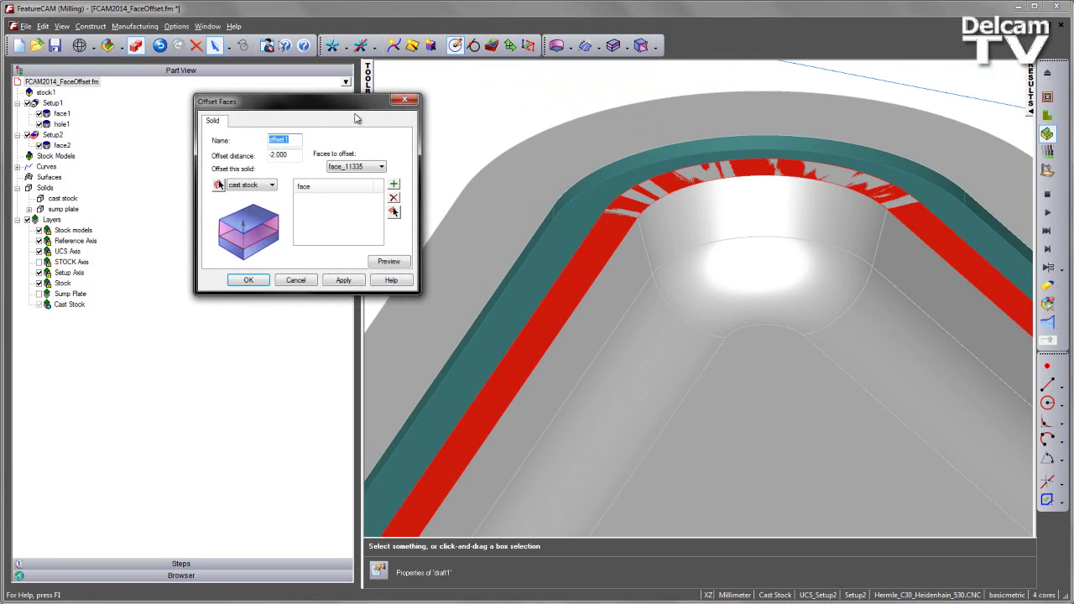
pyautogui.moveTo(353, 105); pyautogui.dragTo(325, 94)
pyautogui.click(464, 102)
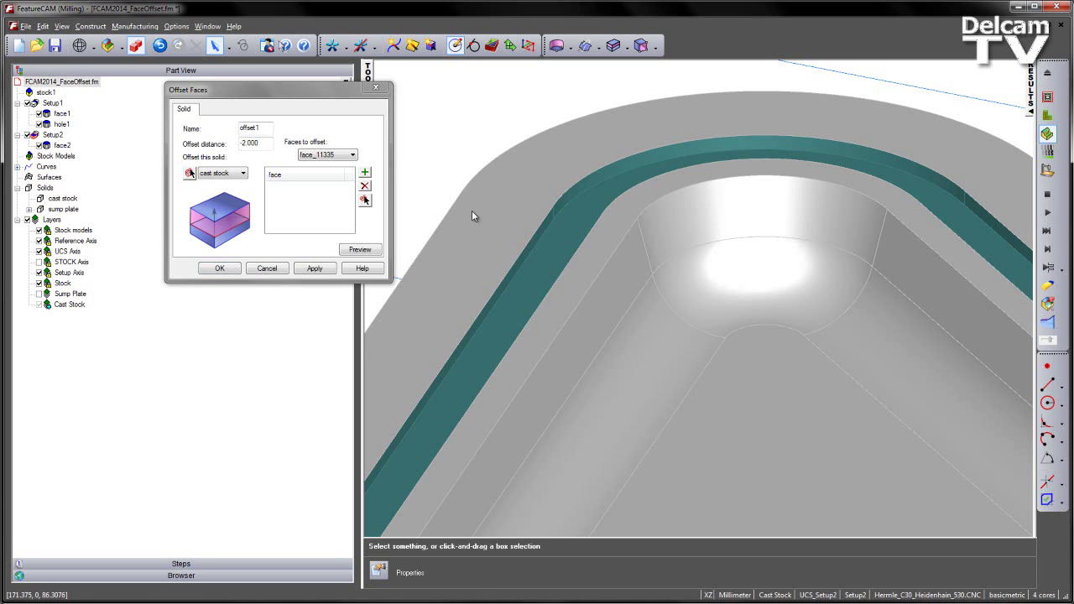
pyautogui.click(578, 220)
pyautogui.hotkey('ctrl', 'shift', 'c')
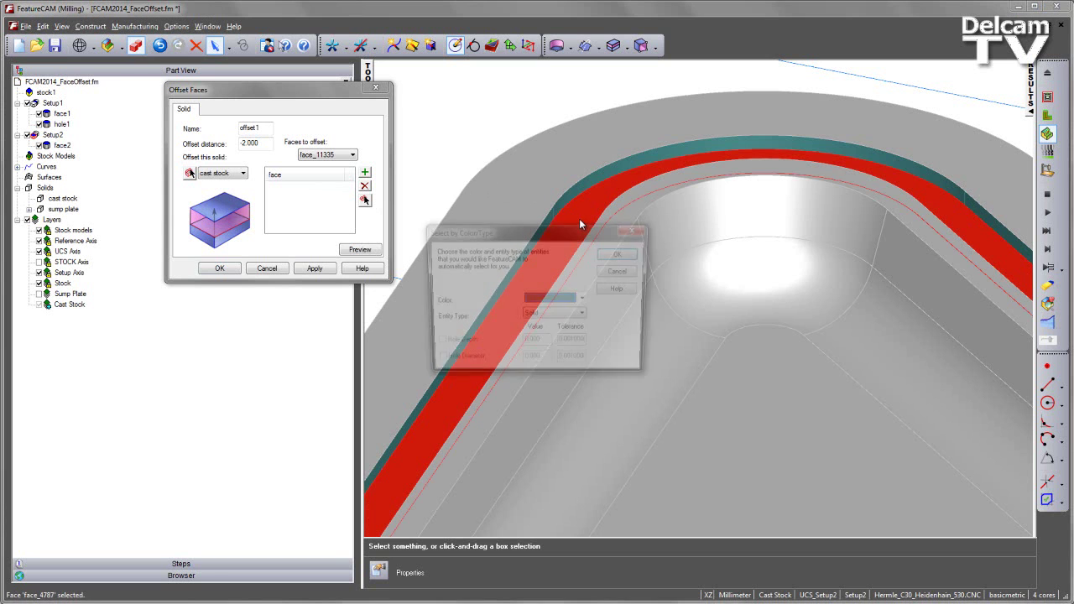
pyautogui.click(623, 254)
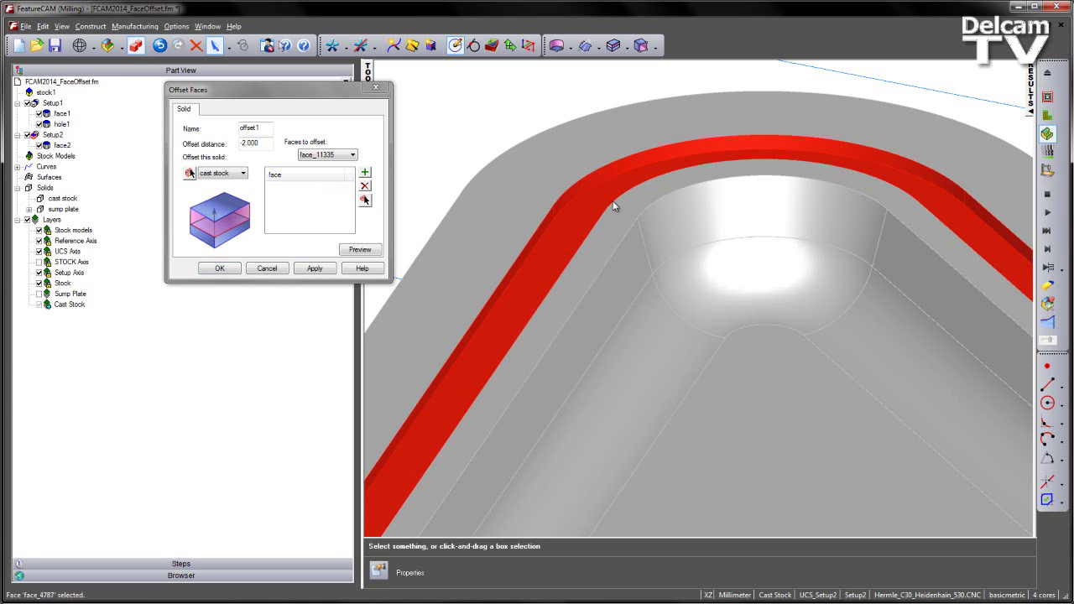
pyautogui.click(561, 241)
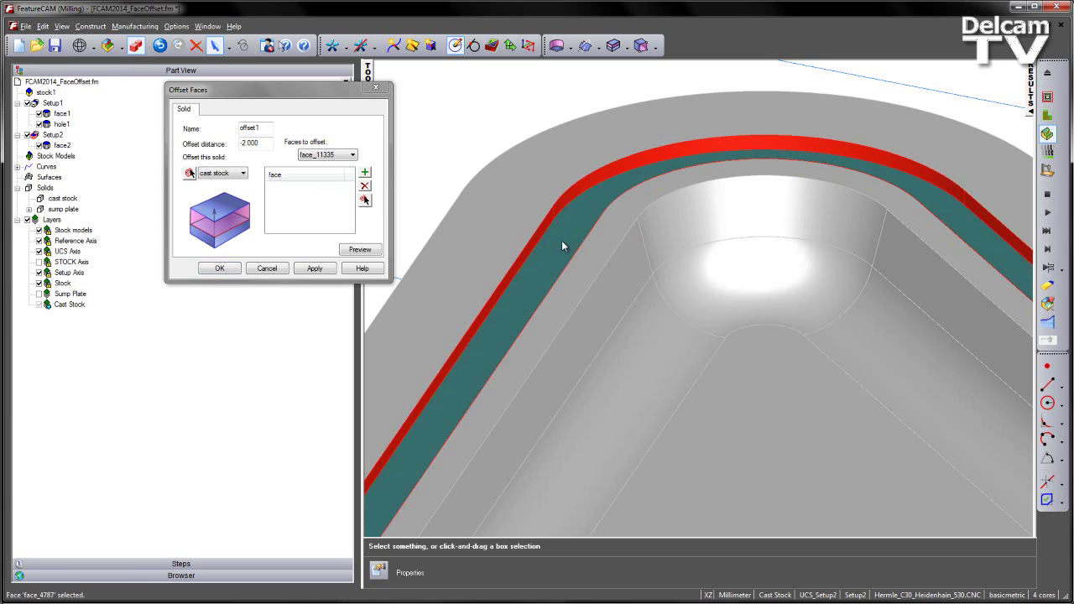
pyautogui.click(366, 173)
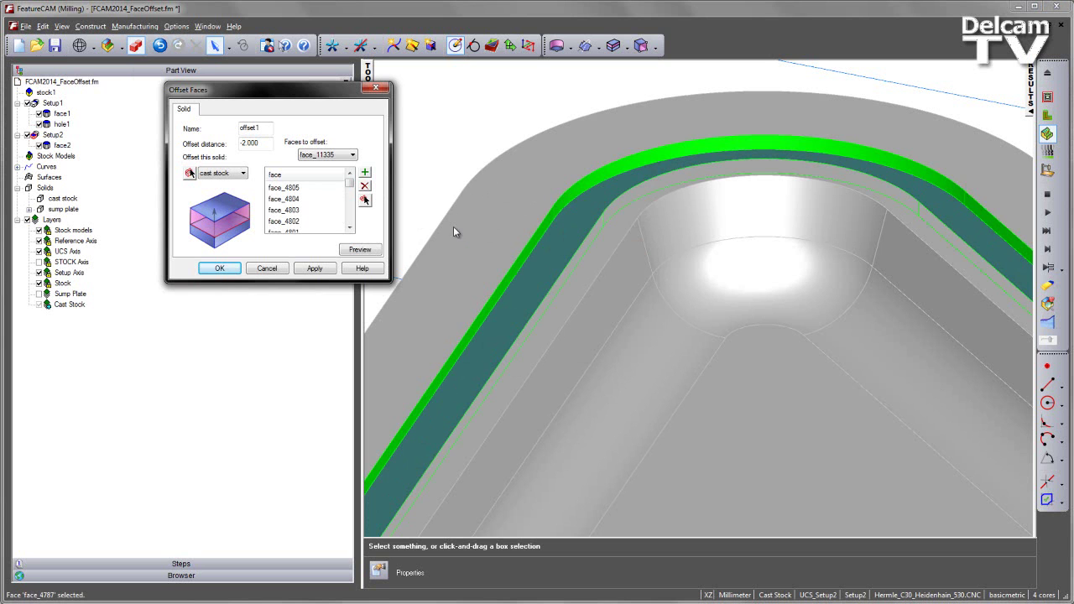
# - Set the offset distance to 2, preview the result, and apply the offset to the groove walls
pyautogui.moveTo(258, 144); pyautogui.dragTo(192, 139)
pyautogui.click(360, 249)
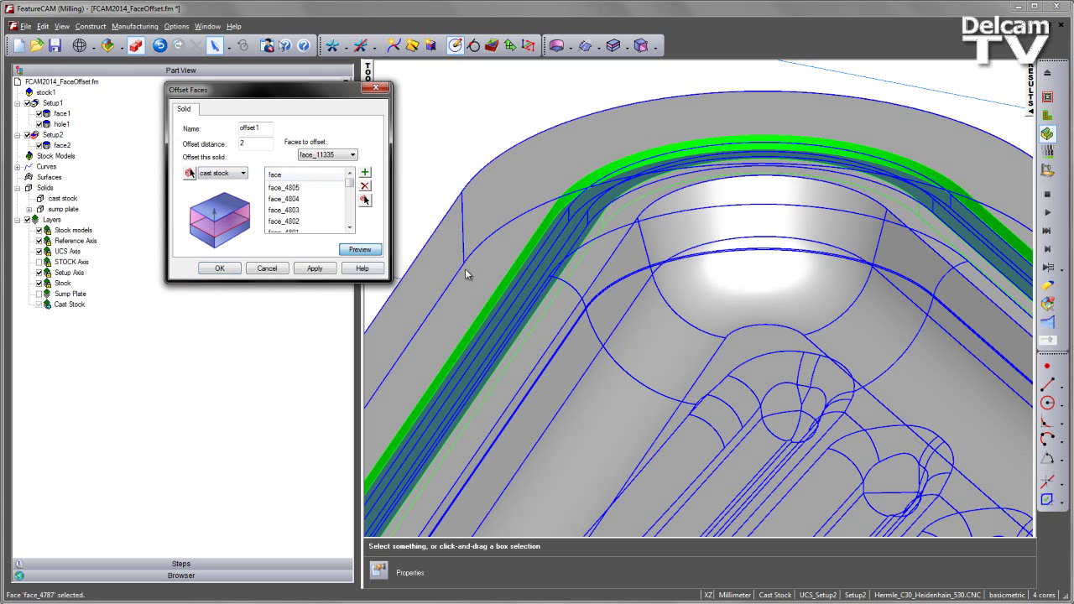
pyautogui.keyDown('ctrl'); pyautogui.moveTo(517, 223); pyautogui.dragTo(772, 242, button='middle'); pyautogui.keyUp('ctrl')
pyautogui.scroll(-7, 798, 283)
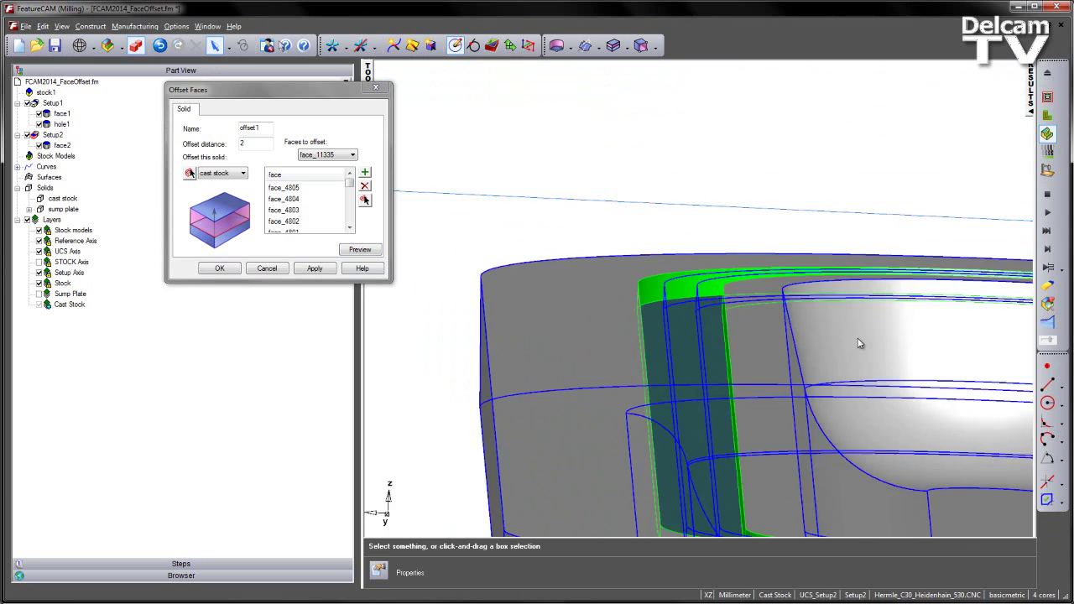
pyautogui.moveTo(859, 342); pyautogui.dragTo(592, 281, button='middle')
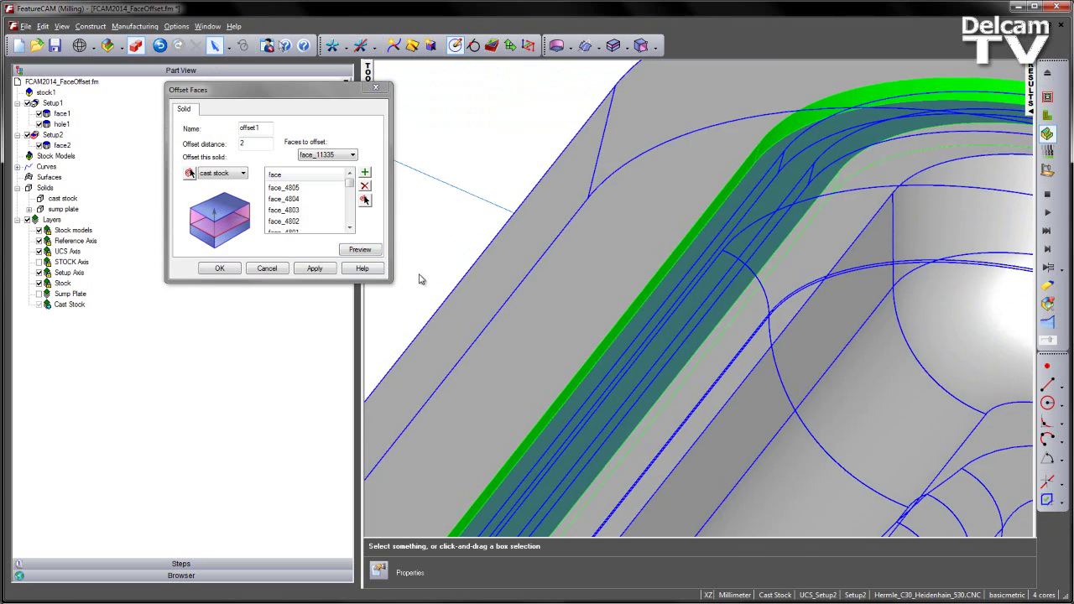
pyautogui.click(313, 268)
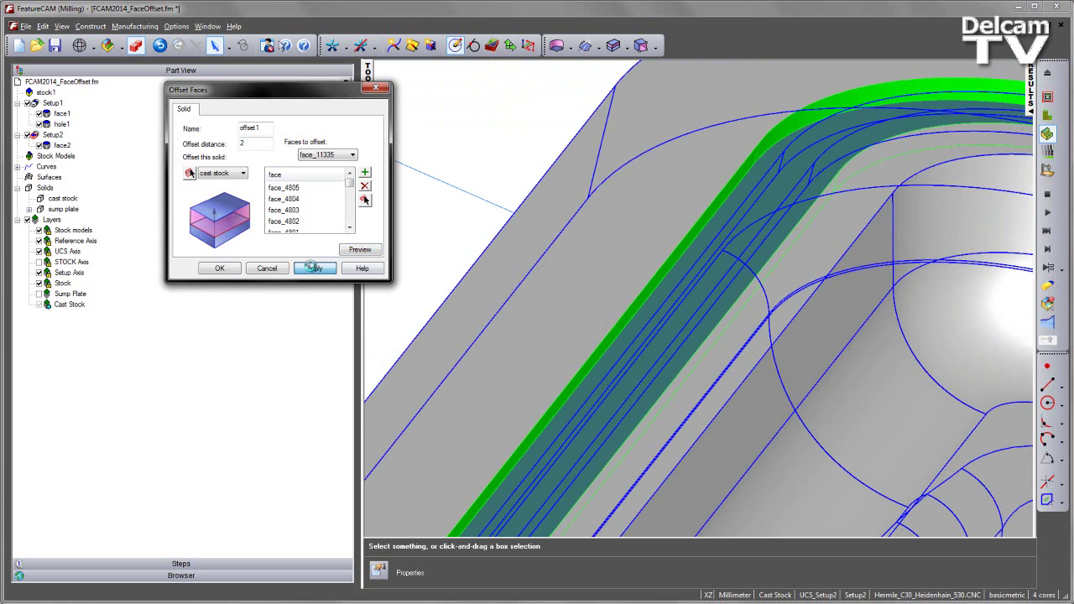
# - Start another Offset Faces operation on the cast stock solid and add the teal groove's floor face
pyautogui.click(267, 268)
pyautogui.moveTo(589, 162); pyautogui.dragTo(725, 238, button='middle')
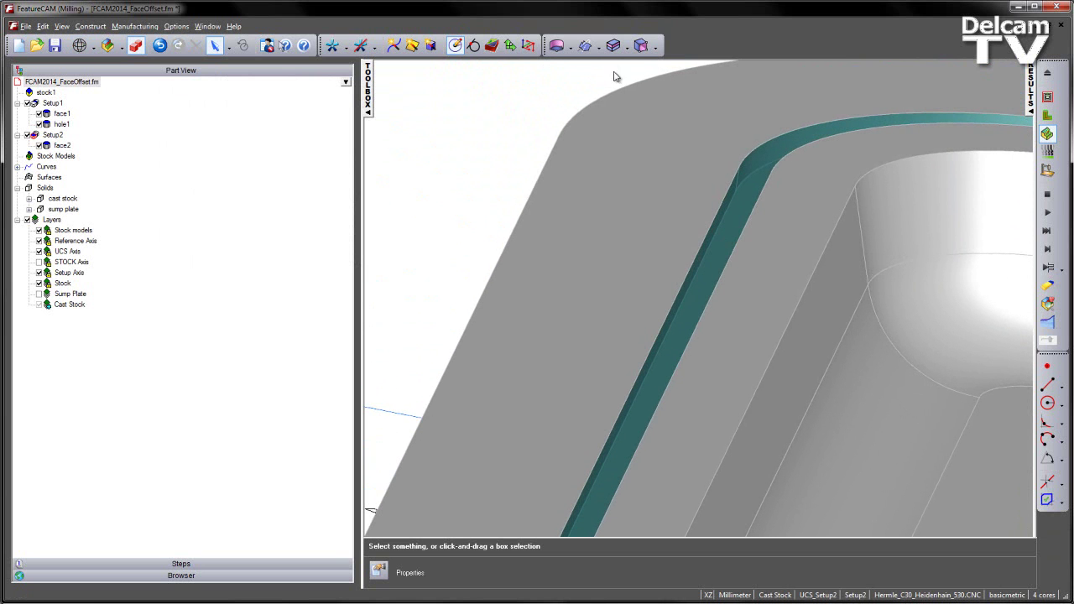
pyautogui.click(610, 51)
pyautogui.click(523, 163)
pyautogui.click(739, 214)
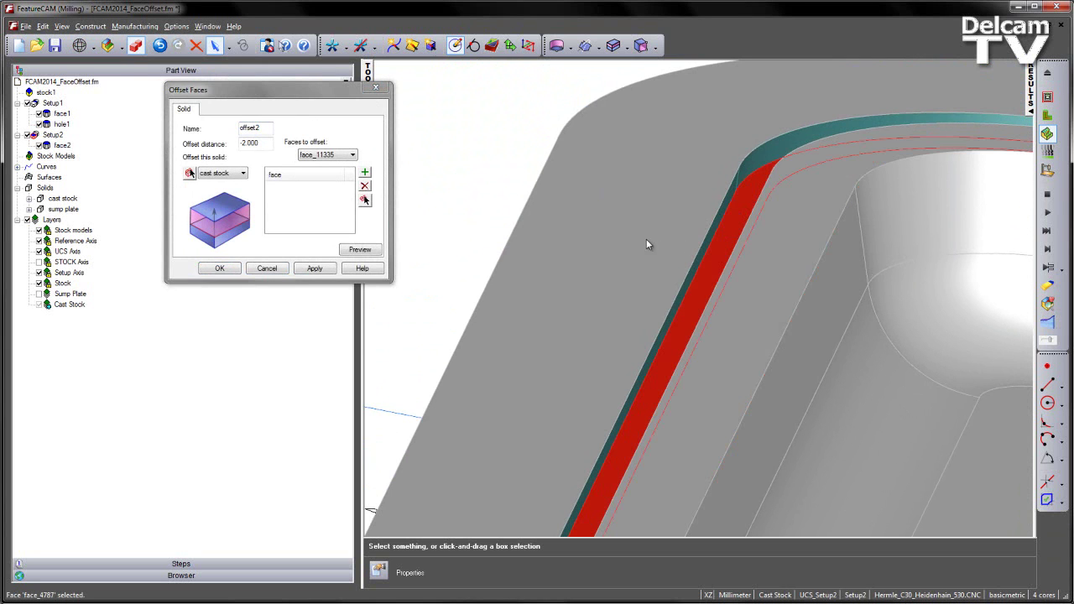
pyautogui.click(364, 172)
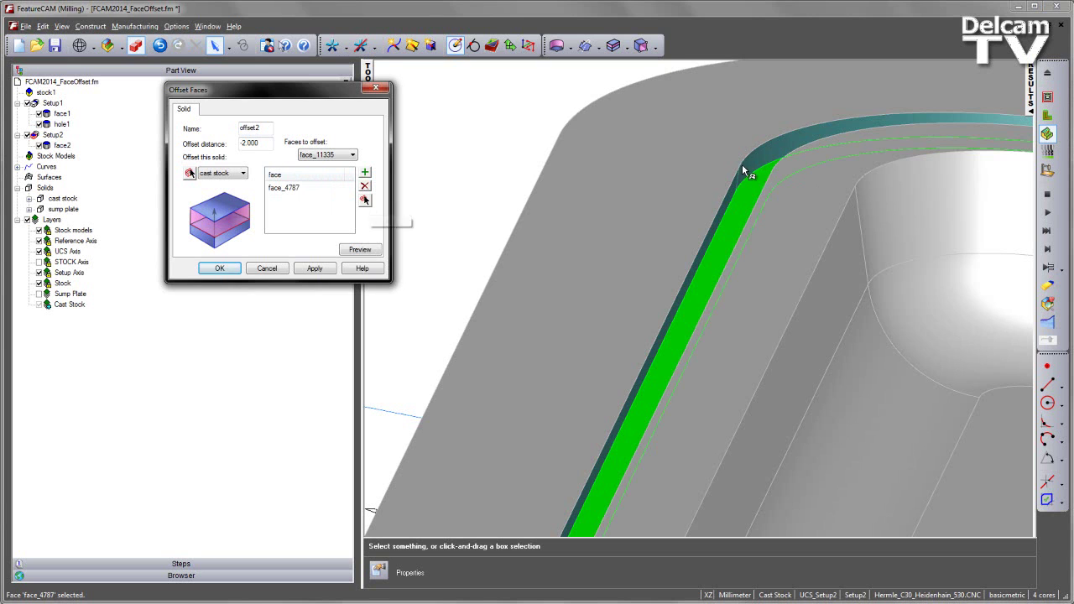
pyautogui.moveTo(728, 238); pyautogui.dragTo(683, 264, button='middle')
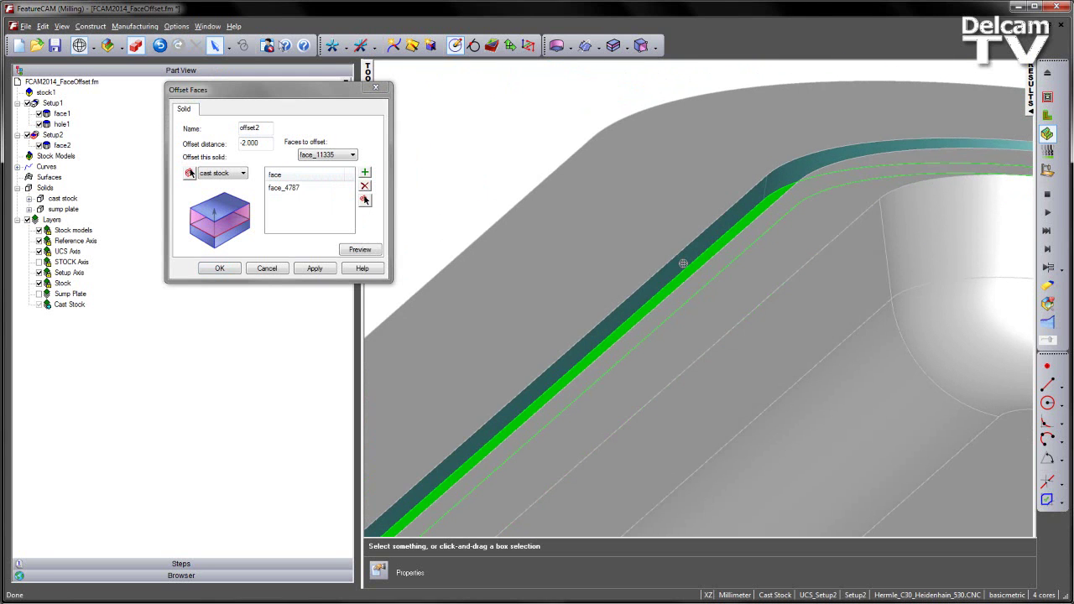
# - Set the offset distance to 2 for the groove floor, preview it, and apply the offset
pyautogui.doubleClick(250, 144)
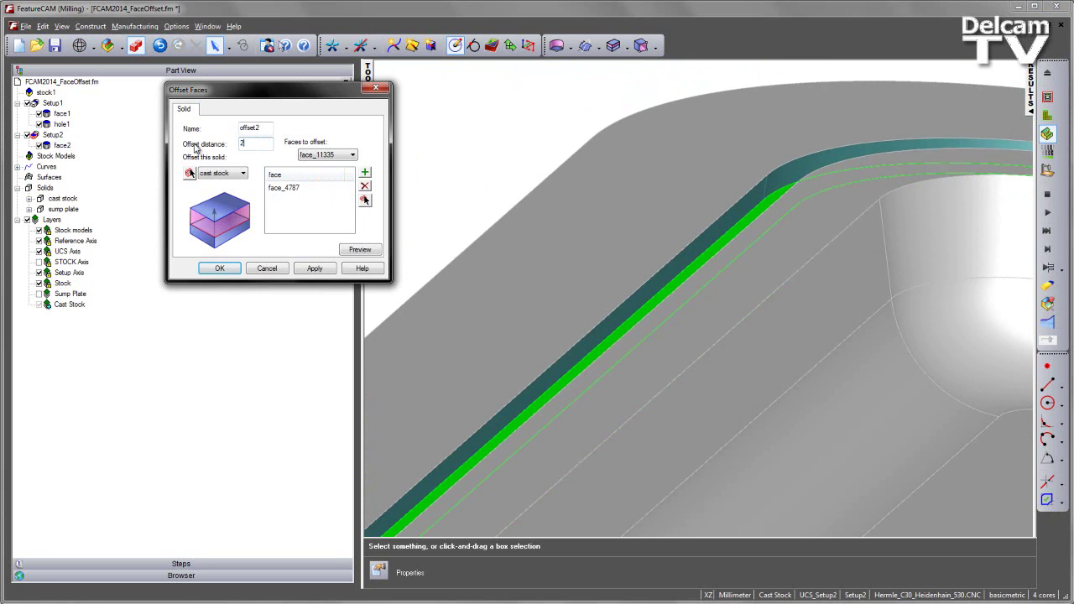
pyautogui.write('2')
pyautogui.click(359, 250)
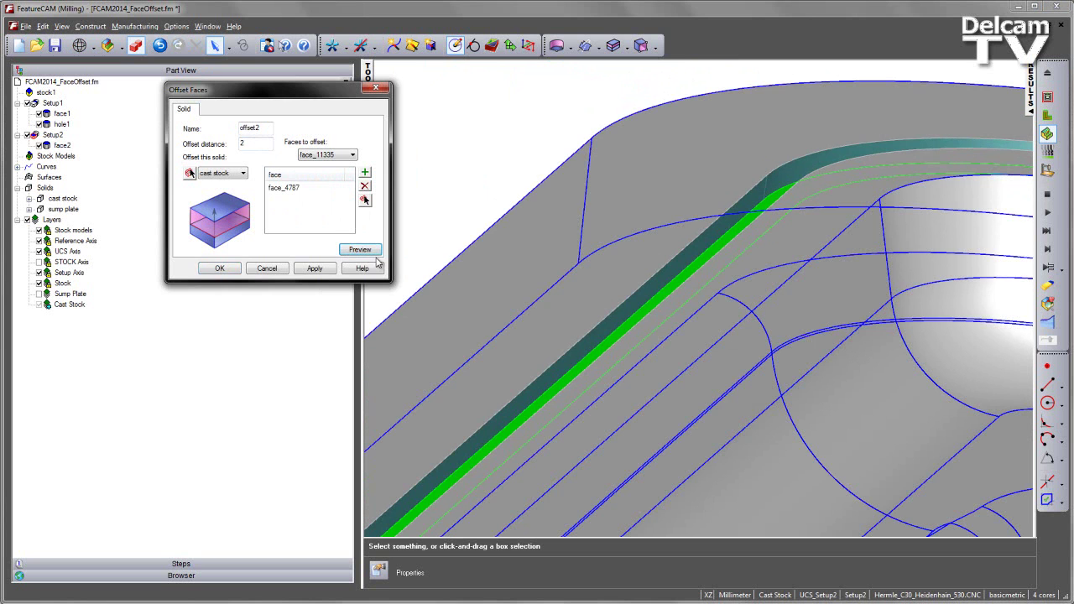
pyautogui.click(314, 268)
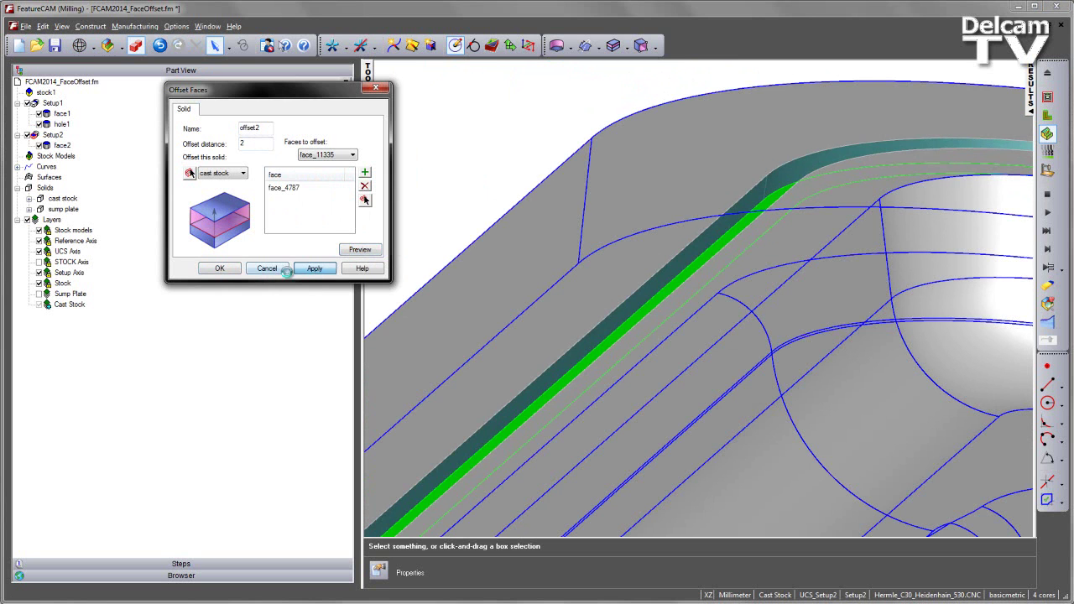
pyautogui.click(219, 269)
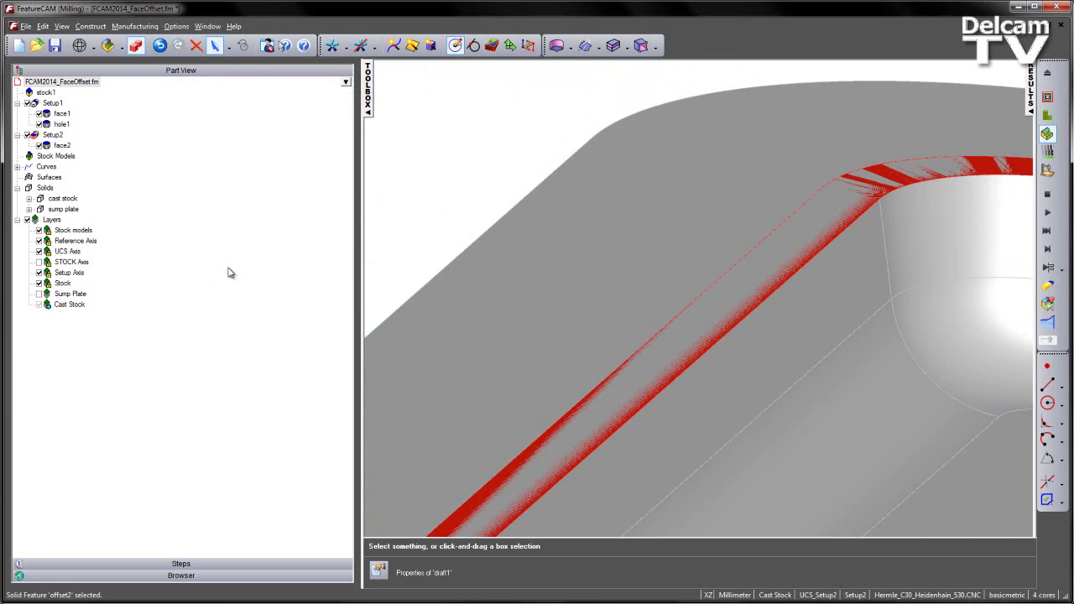
# - Examine the cast stock's flange face around the cavity and the ribbed underside from several angles
pyautogui.scroll(-3, 679, 274)
pyautogui.scroll(-3, 681, 277)
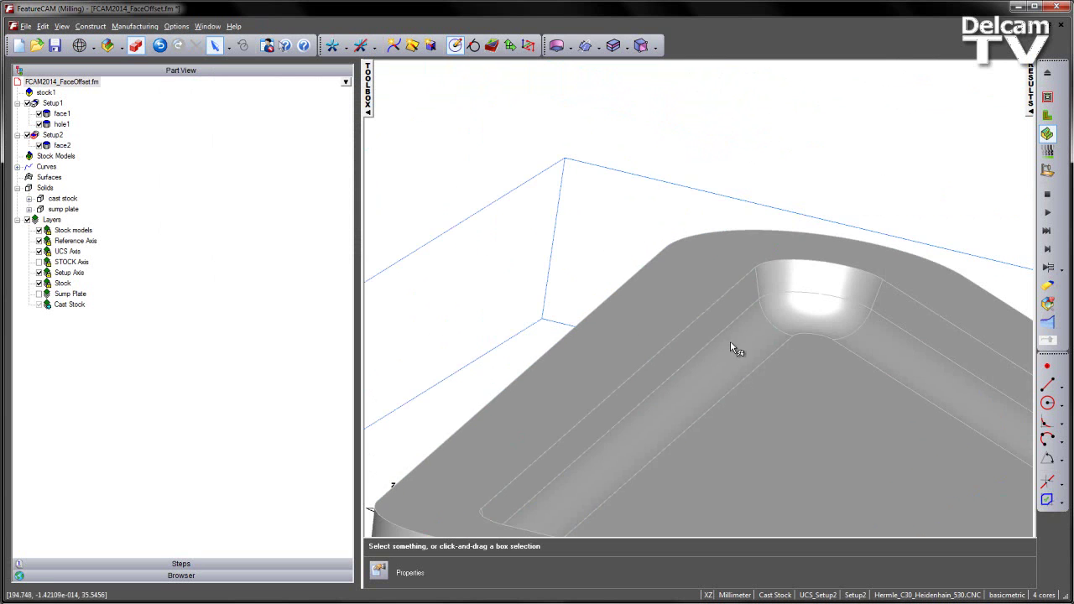
pyautogui.moveTo(730, 341); pyautogui.dragTo(545, 241, button='middle')
pyautogui.scroll(-3, 538, 241)
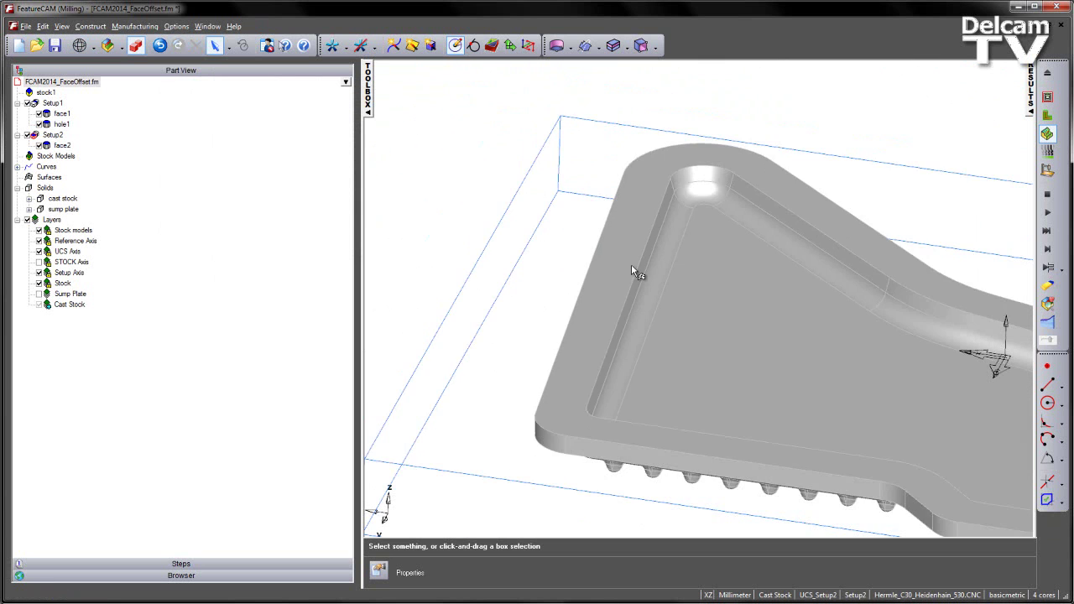
pyautogui.keyDown('shift'); pyautogui.moveTo(638, 272); pyautogui.dragTo(545, 259, button='middle'); pyautogui.keyUp('shift')
pyautogui.scroll(-1, 546, 259)
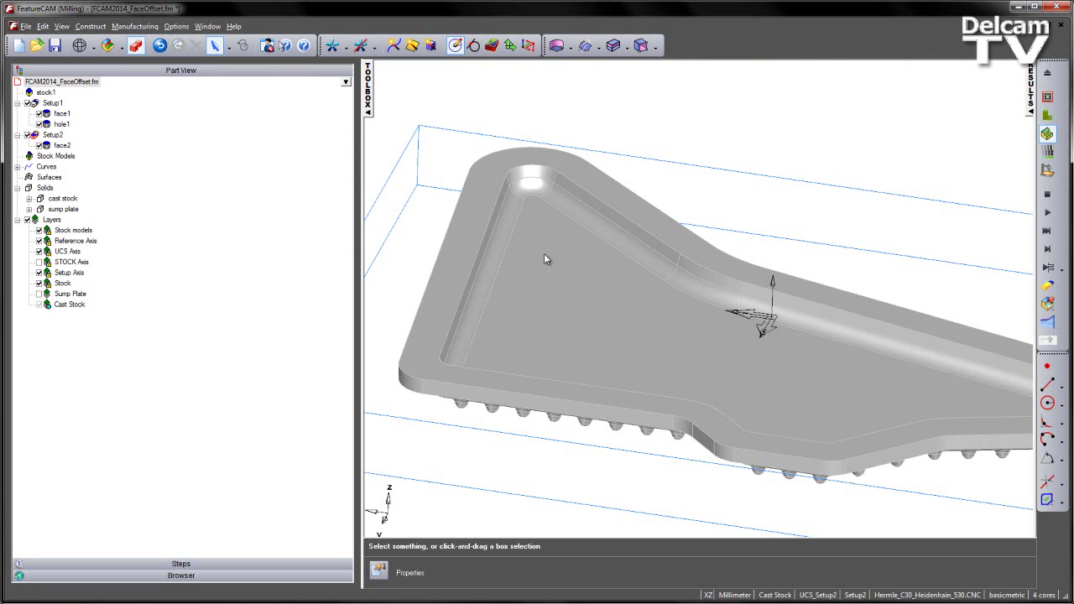
pyautogui.moveTo(593, 297); pyautogui.dragTo(613, 251, button='middle')
pyautogui.scroll(2, 701, 263)
pyautogui.scroll(-3, 668, 275)
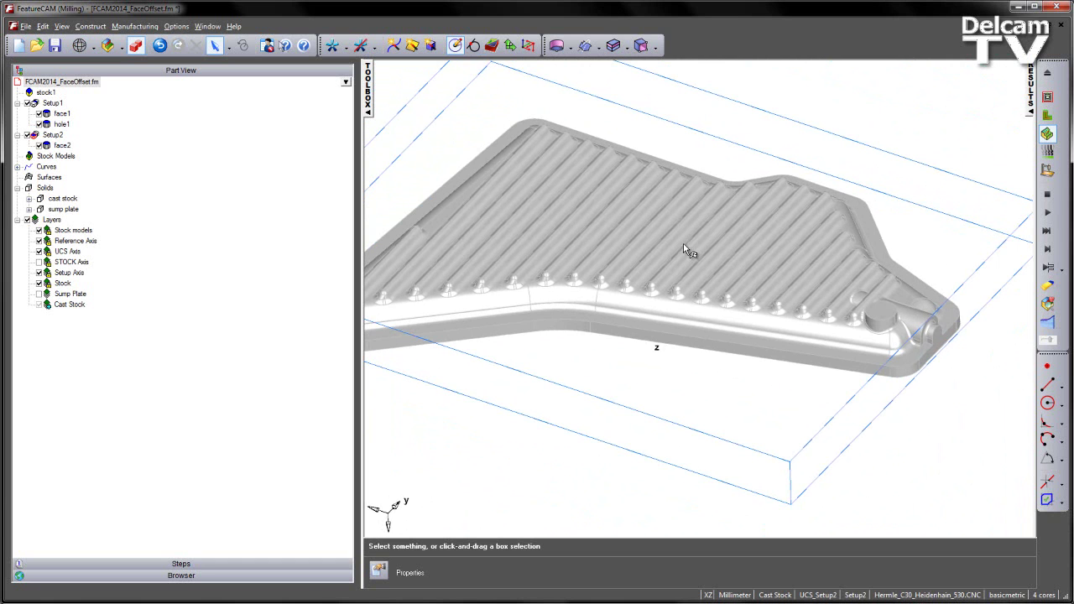
# - Start a surface extrusion from the round boss's flat end face, set to add material to the cast stock
pyautogui.scroll(1, 902, 363)
pyautogui.scroll(3, 901, 363)
pyautogui.click(747, 319)
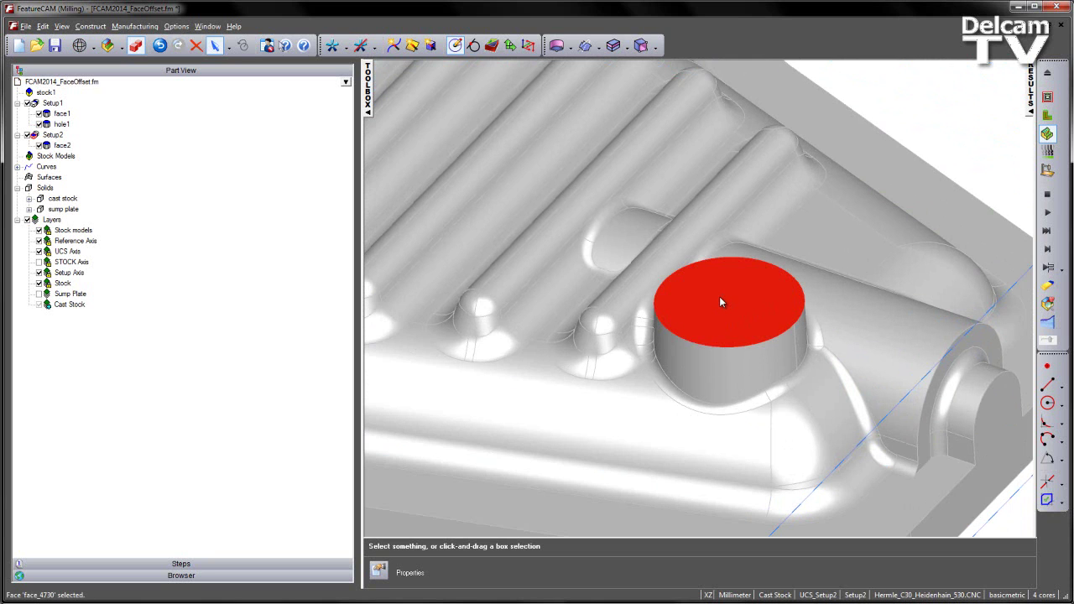
pyautogui.click(599, 46)
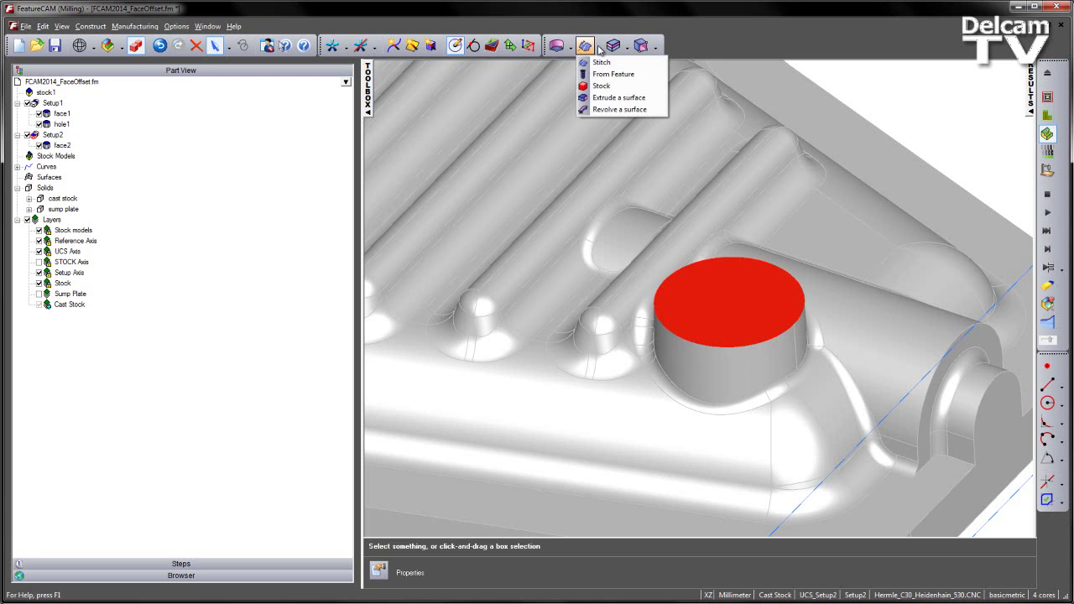
pyautogui.click(621, 99)
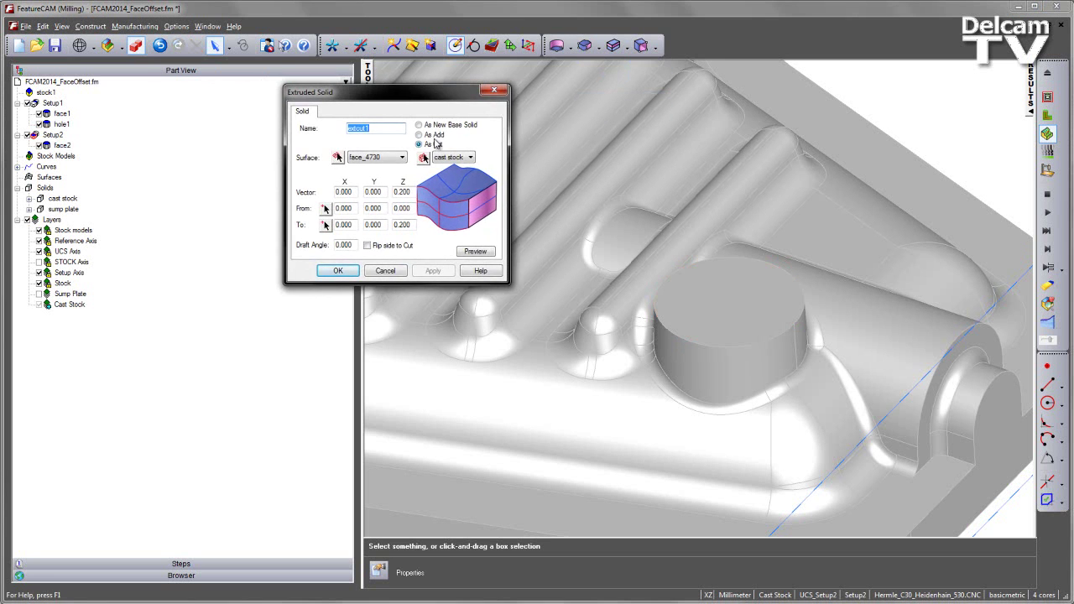
pyautogui.click(337, 157)
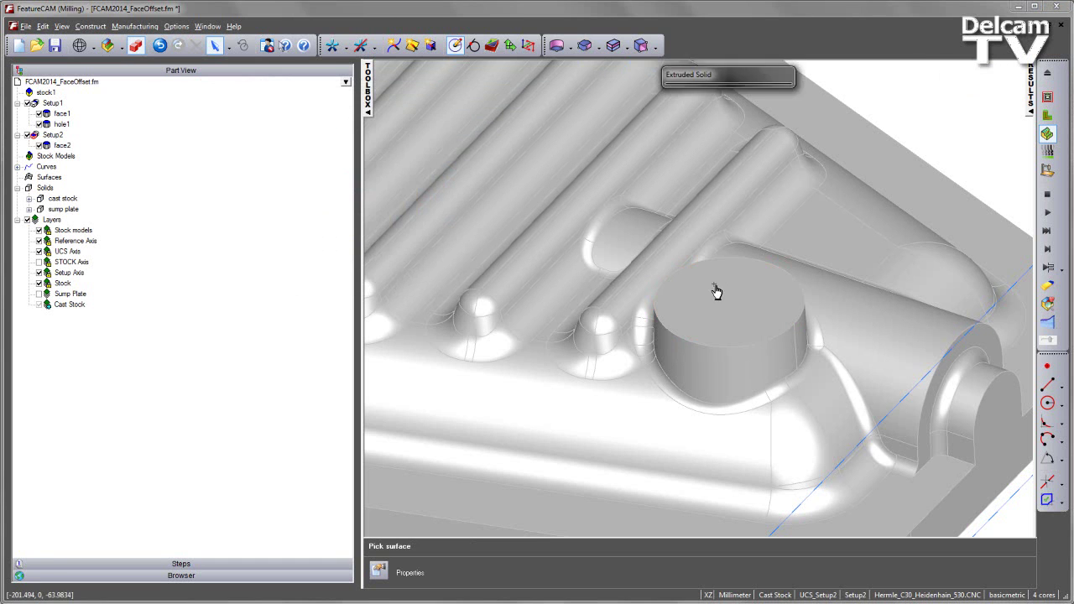
pyautogui.click(715, 291)
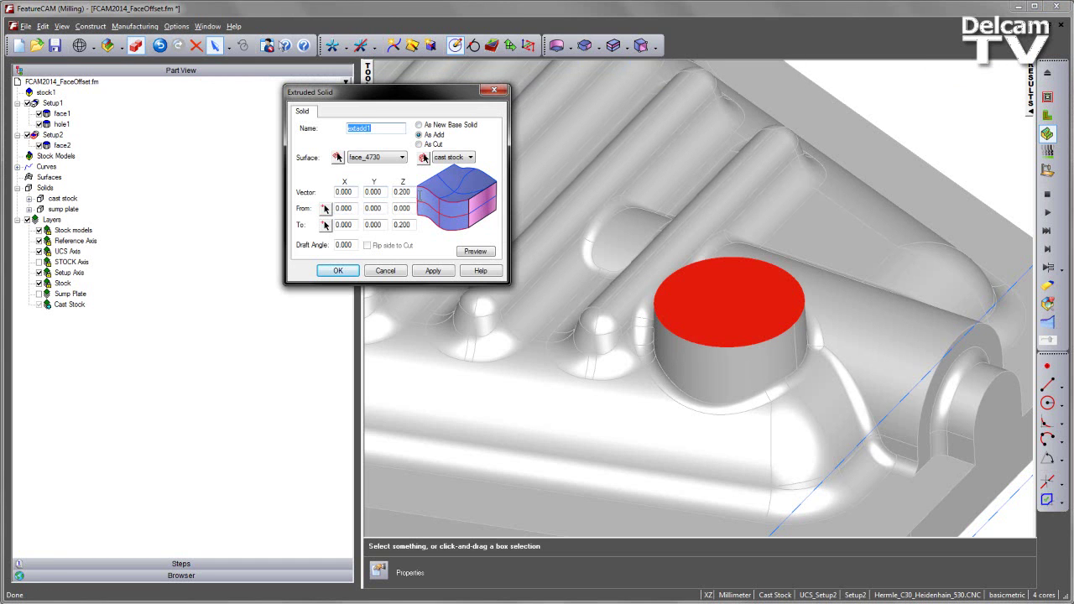
# - Try a Z vector of 3 with a draft angle of 15 for the boss extrusion and check the preview from the front
pyautogui.doubleClick(412, 192)
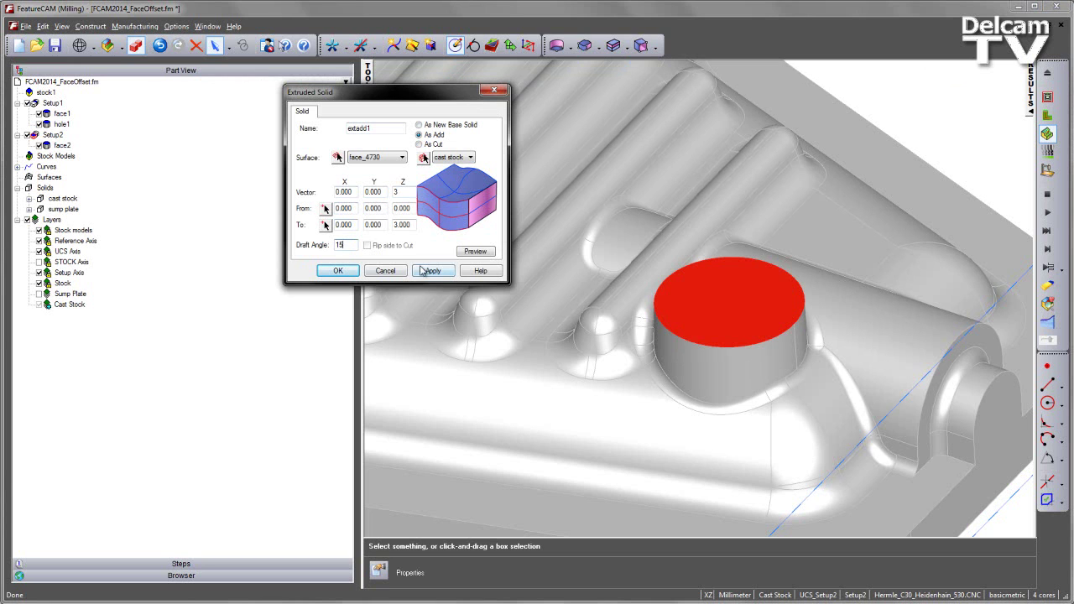
pyautogui.click(473, 254)
pyautogui.moveTo(717, 319); pyautogui.dragTo(755, 229, button='middle')
pyautogui.hotkey('ctrl', '2')
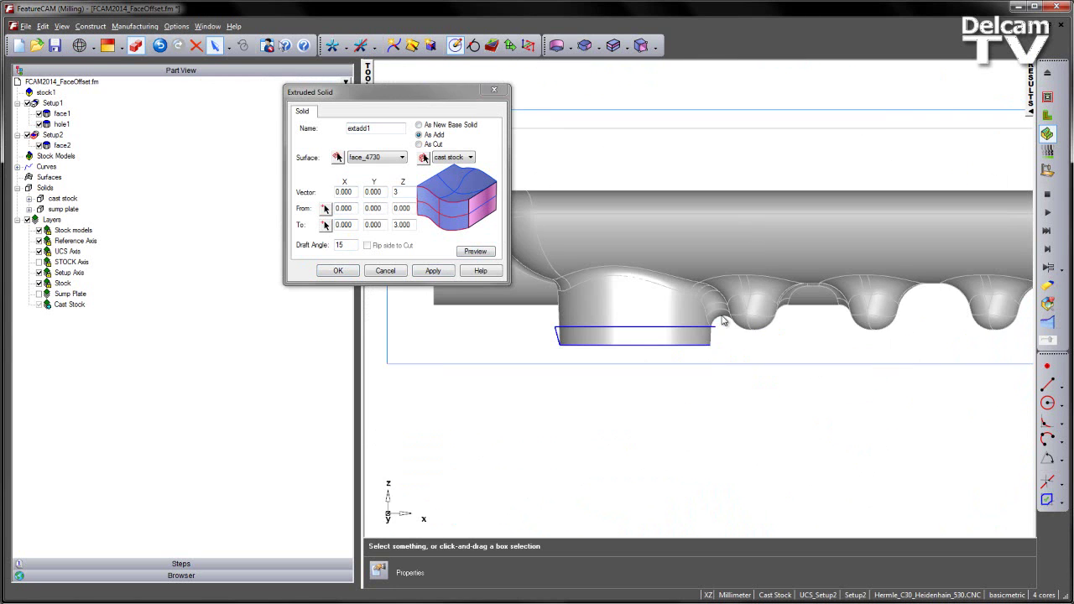
pyautogui.scroll(3, 672, 361)
pyautogui.keyDown('shift'); pyautogui.moveTo(672, 360); pyautogui.dragTo(816, 299, button='middle'); pyautogui.keyUp('shift')
# - Set the boss extrusion's Z vector to -3 and its draft angle to -15, preview it, and apply it
pyautogui.doubleClick(399, 192)
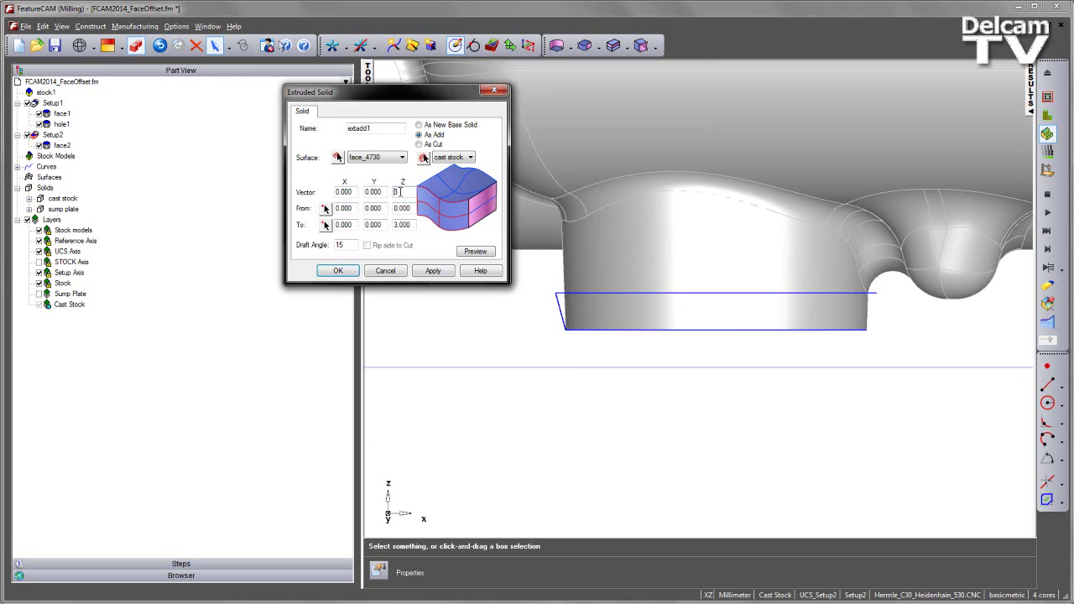
pyautogui.click(475, 251)
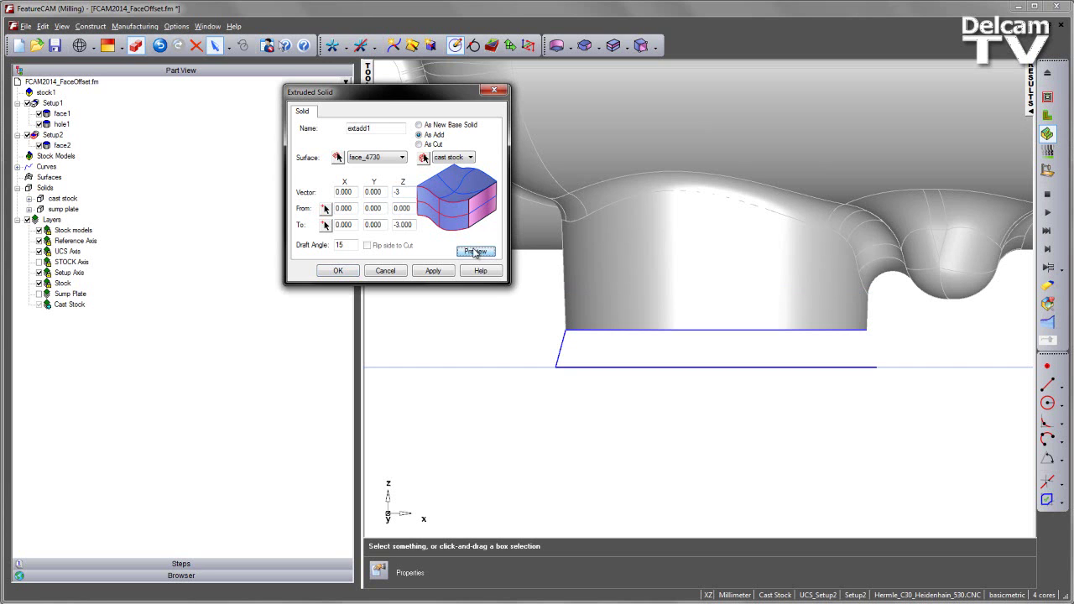
pyautogui.click(338, 244)
pyautogui.click(476, 252)
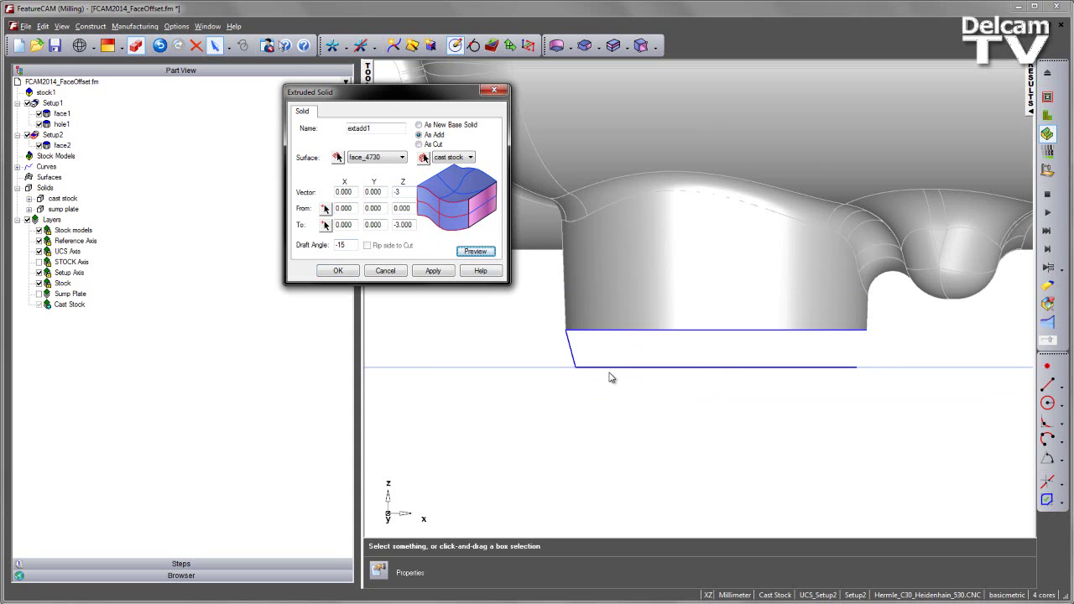
pyautogui.click(433, 271)
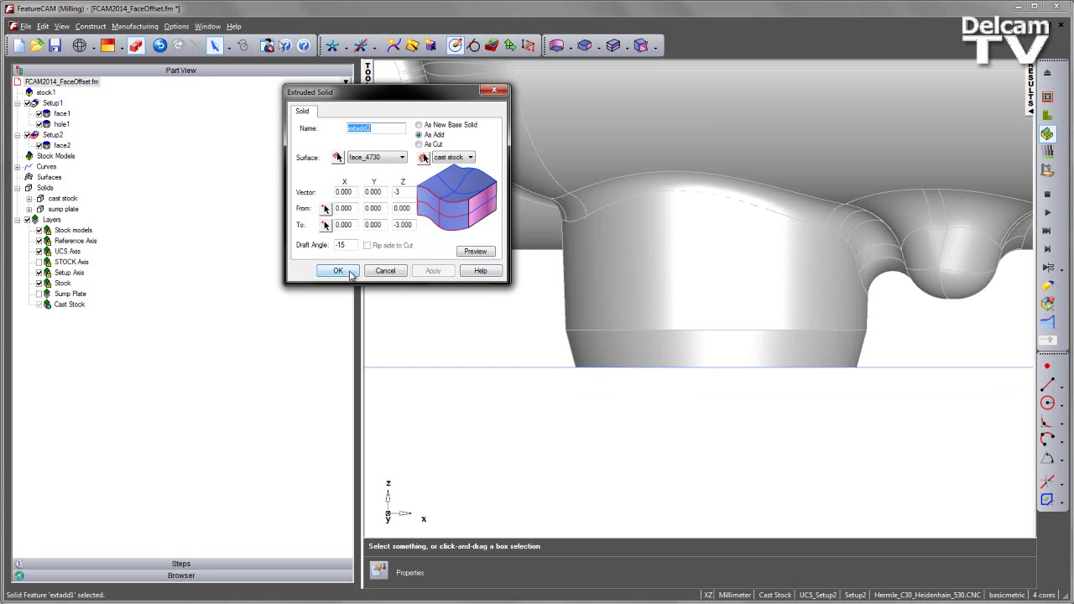
# - Pick the flat flange face around the cavity as the surface for the next added extrusion
pyautogui.keyDown('ctrl'); pyautogui.moveTo(702, 272); pyautogui.dragTo(728, 323, button='middle'); pyautogui.keyUp('ctrl')
pyautogui.click(676, 261)
pyautogui.scroll(-3, 675, 265)
pyautogui.moveTo(660, 268); pyautogui.dragTo(578, 286, button='middle')
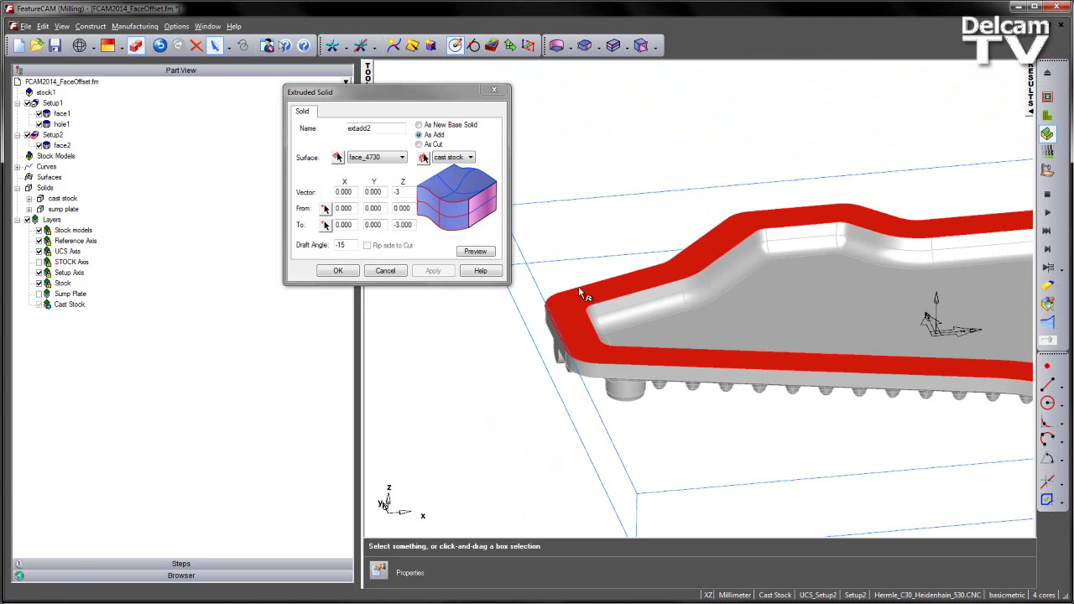
pyautogui.click(469, 252)
pyautogui.click(337, 158)
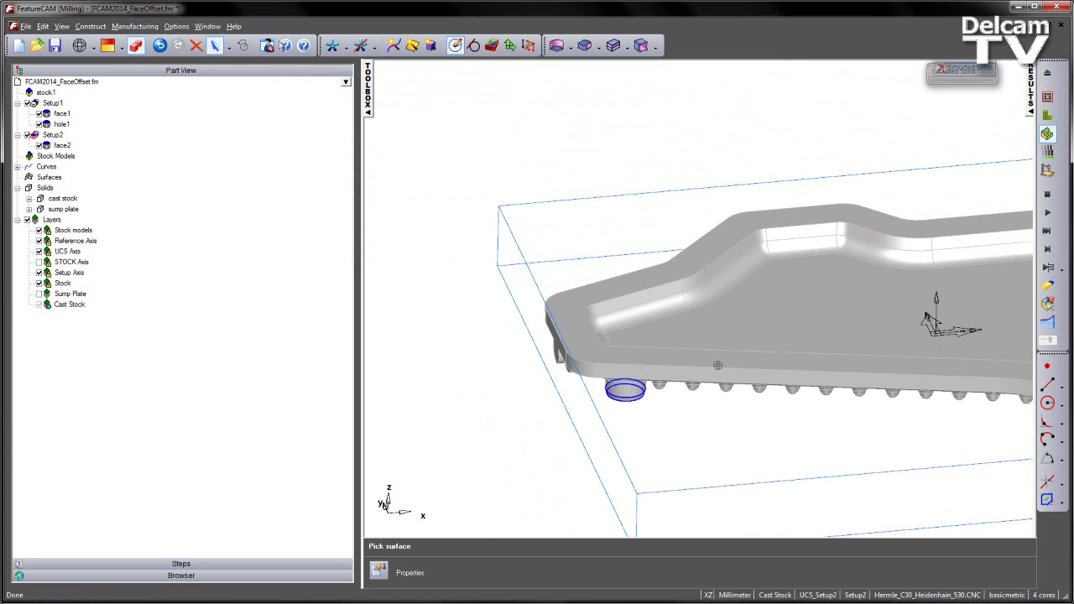
pyautogui.click(577, 328)
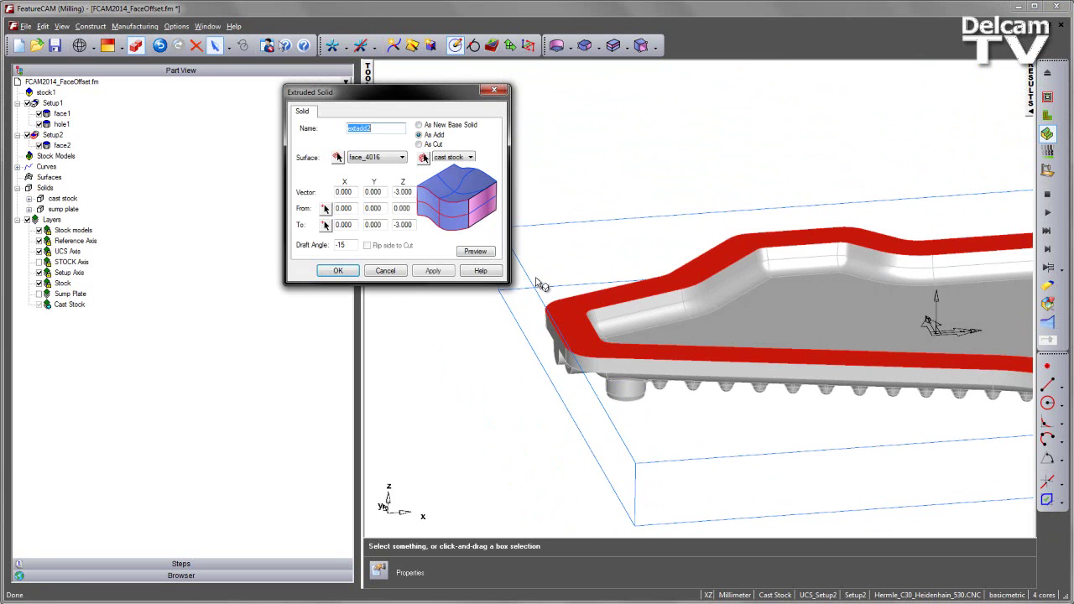
# - Set the flange extrusion's Z vector to 3, keeping the -15 draft angle, and preview it
pyautogui.click(475, 251)
pyautogui.scroll(5, 646, 340)
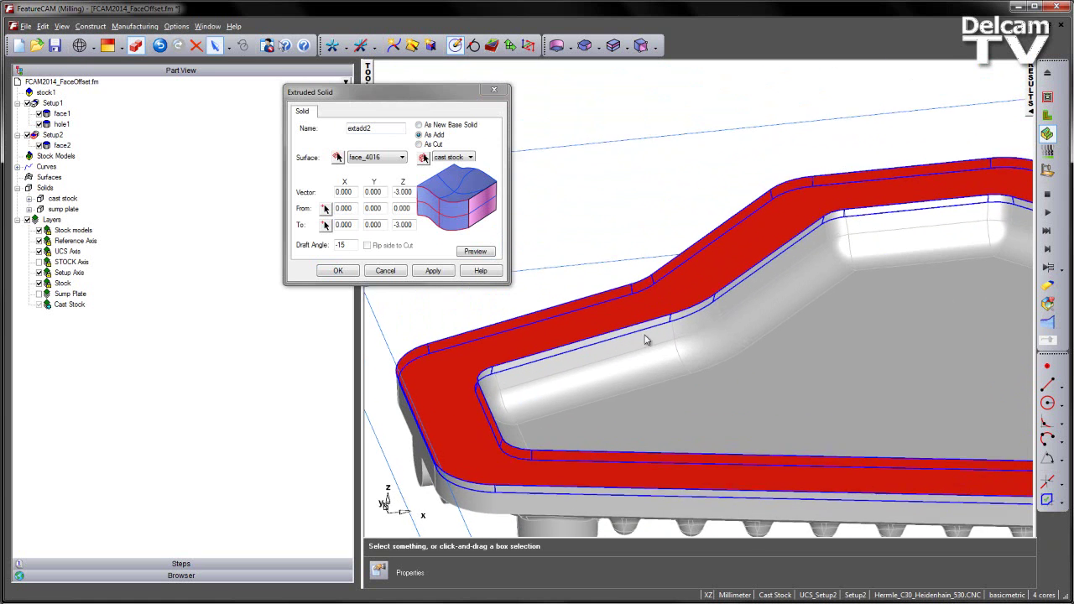
pyautogui.moveTo(646, 340); pyautogui.dragTo(646, 342, button='middle')
pyautogui.moveTo(400, 192); pyautogui.dragTo(344, 192)
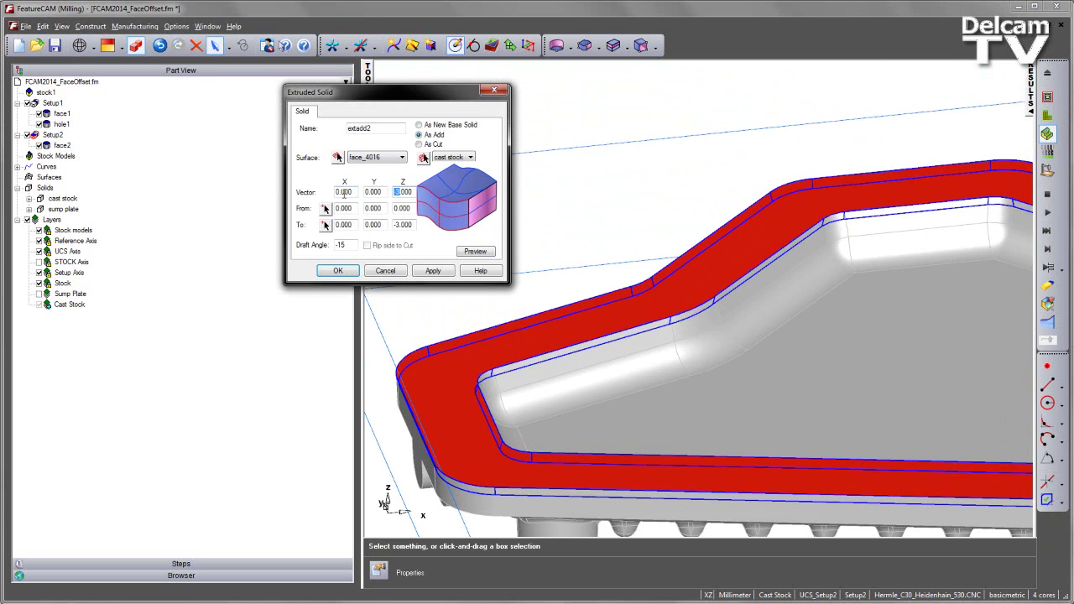
pyautogui.click(464, 254)
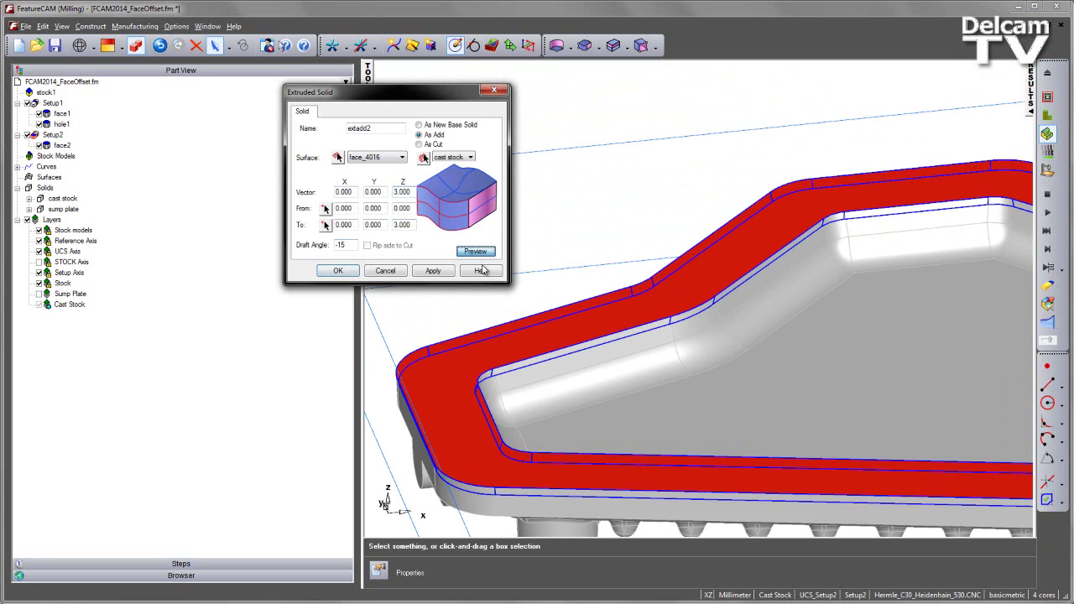
# - Check the flange extrusion preview from the front, apply it, and finish the Extruded Solid command
pyautogui.moveTo(619, 328); pyautogui.dragTo(601, 307, button='middle')
pyautogui.hotkey('ctrl', '2')
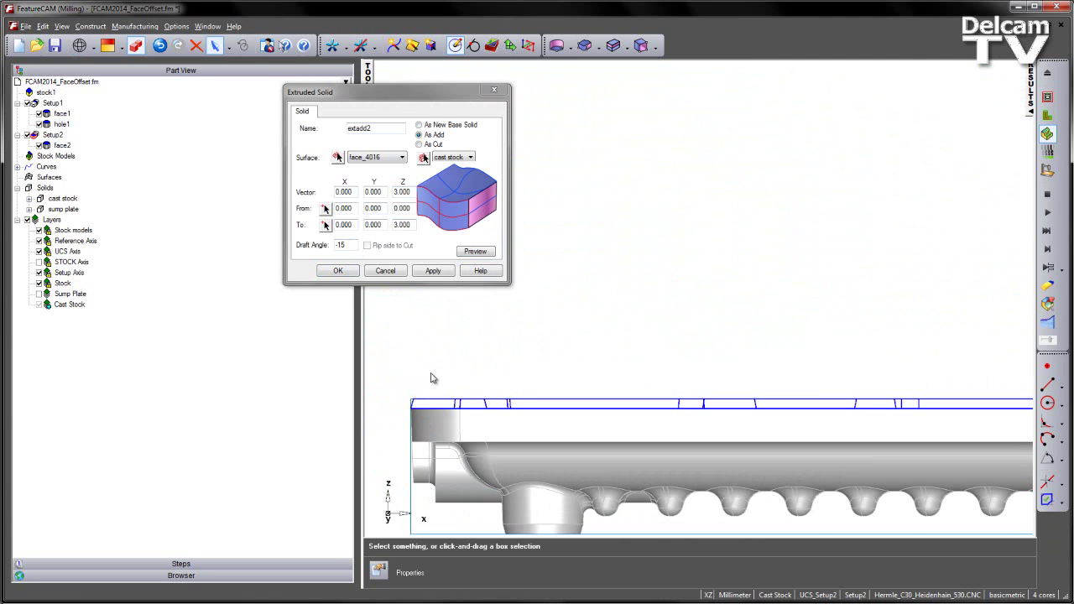
pyautogui.scroll(5, 430, 378)
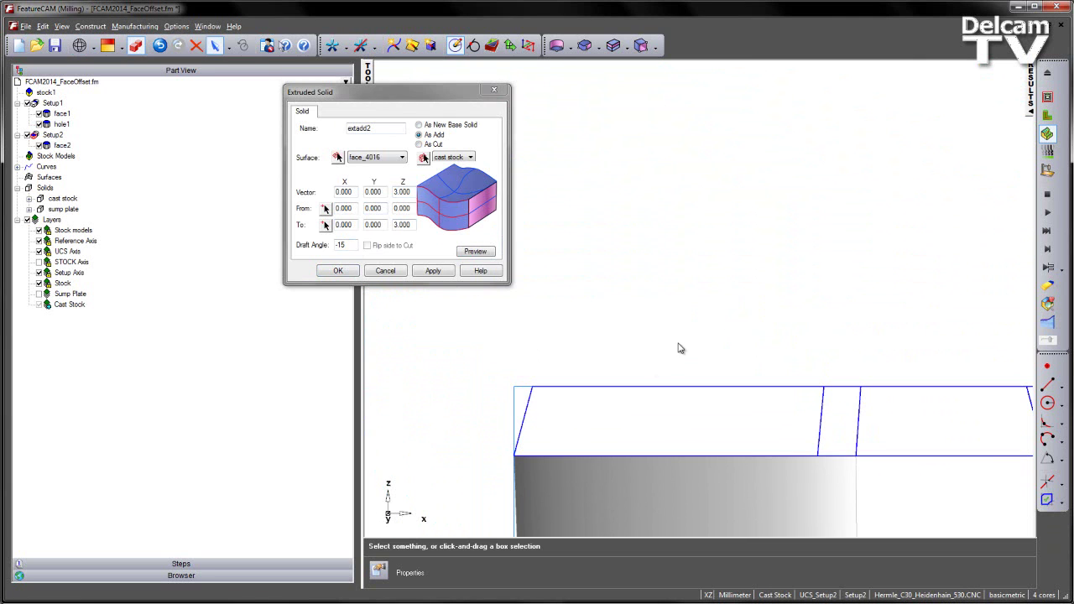
pyautogui.scroll(-4, 799, 321)
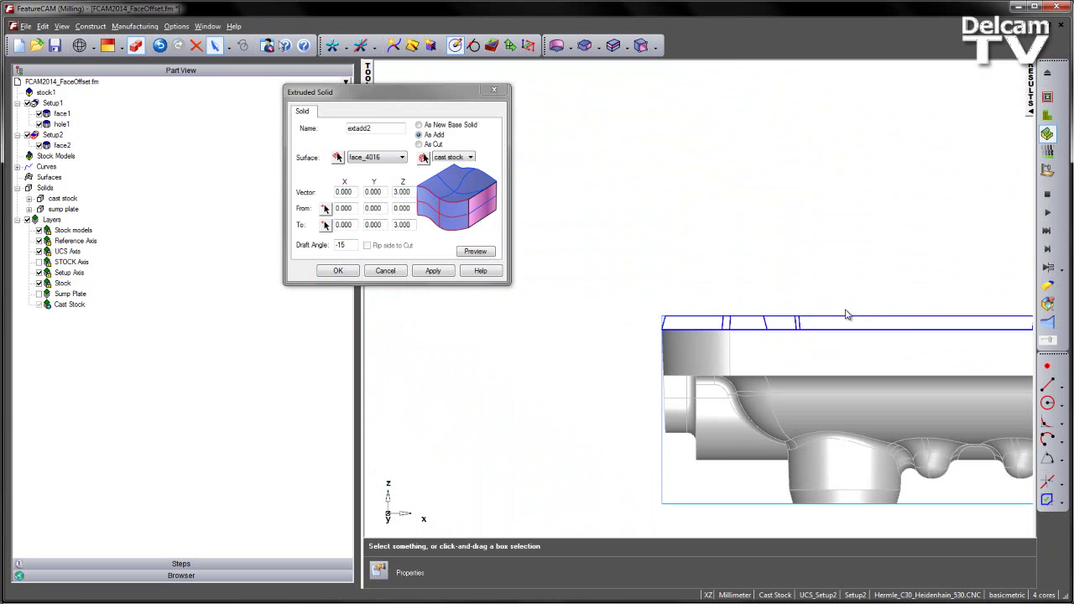
pyautogui.click(432, 270)
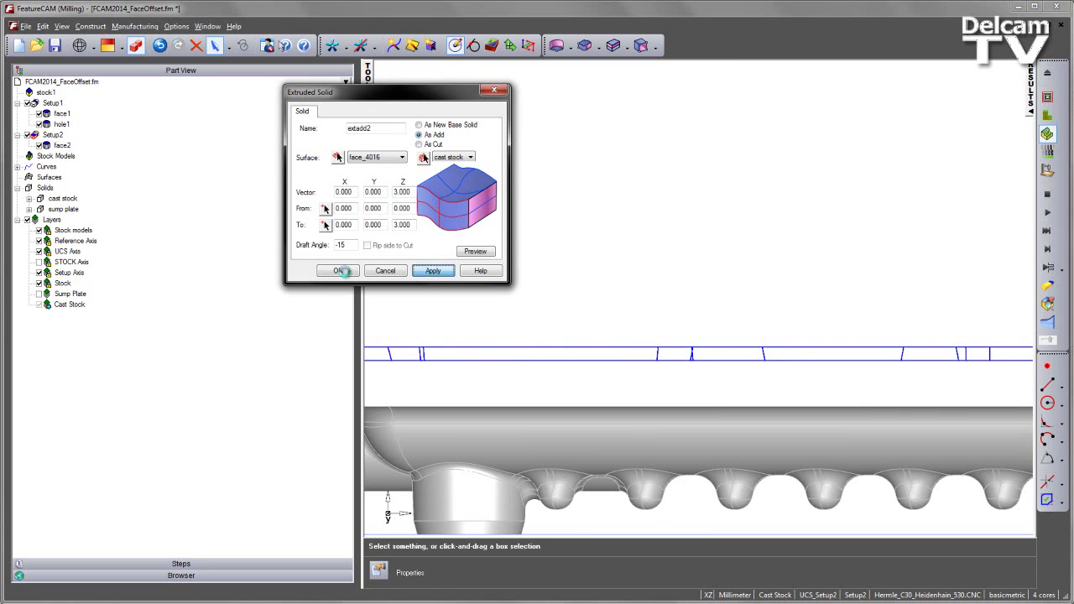
pyautogui.click(344, 271)
pyautogui.scroll(-2, 564, 293)
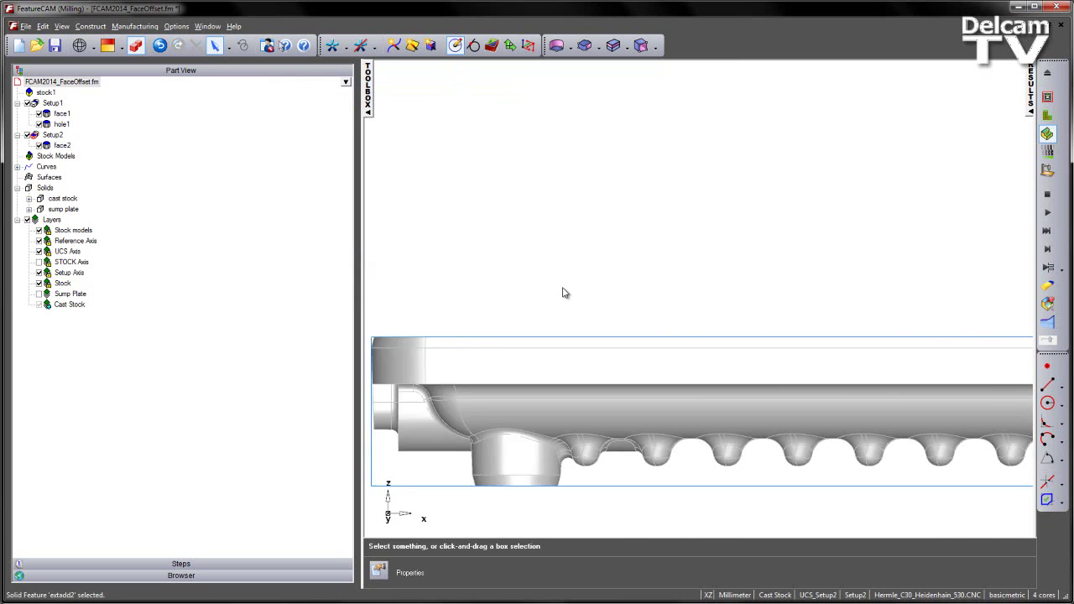
pyautogui.moveTo(569, 294); pyautogui.dragTo(728, 407, button='middle')
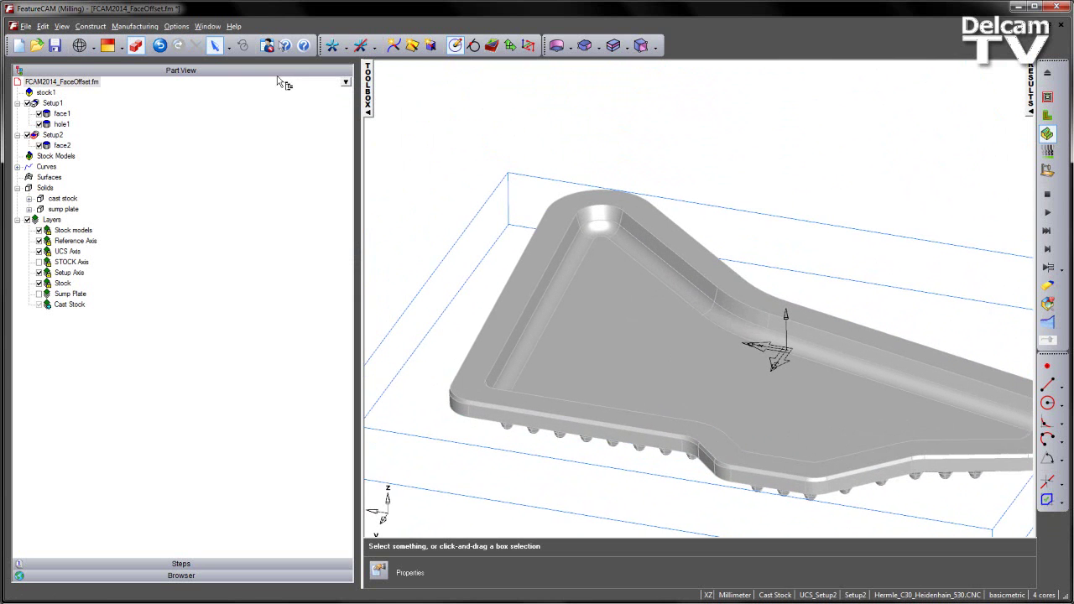
# - Override the cast stock solid's color with the blue already in use
pyautogui.click(588, 291)
pyautogui.click(191, 31)
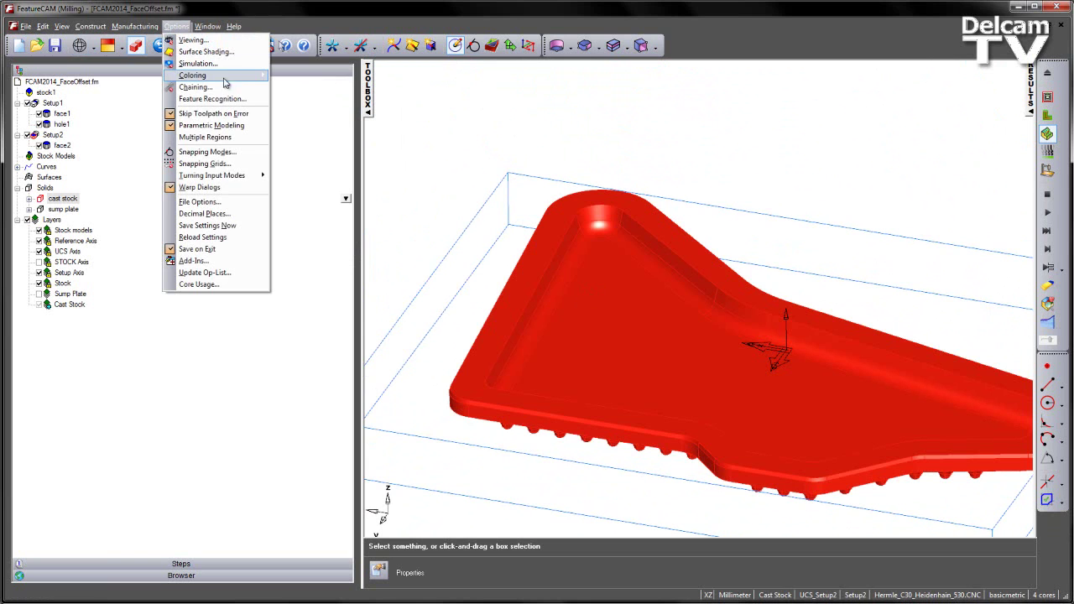
pyautogui.moveTo(220, 75)
pyautogui.click(307, 74)
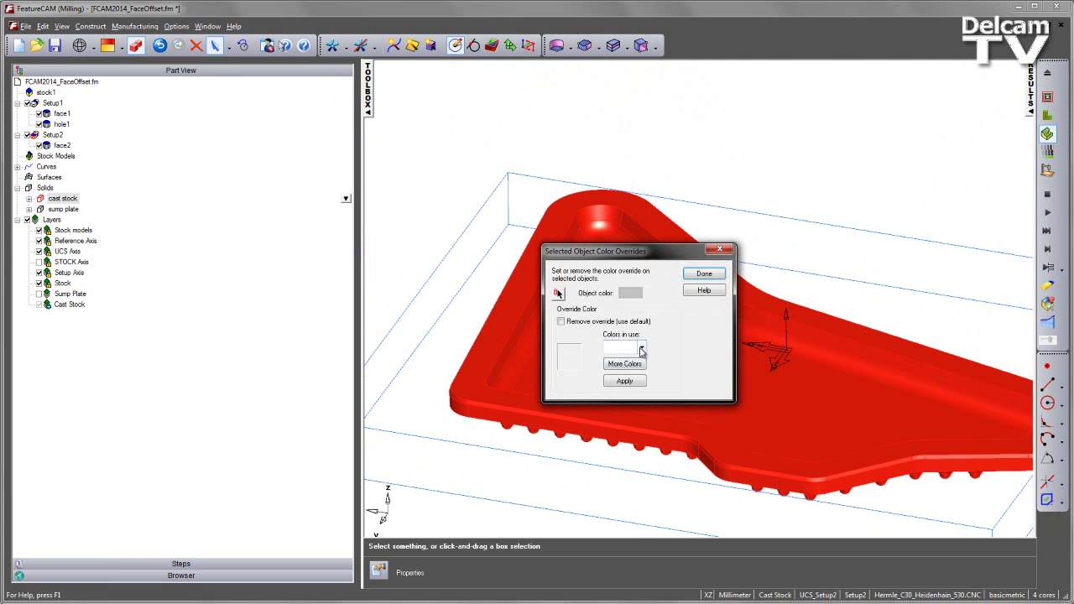
pyautogui.click(640, 346)
pyautogui.click(634, 361)
pyautogui.click(641, 381)
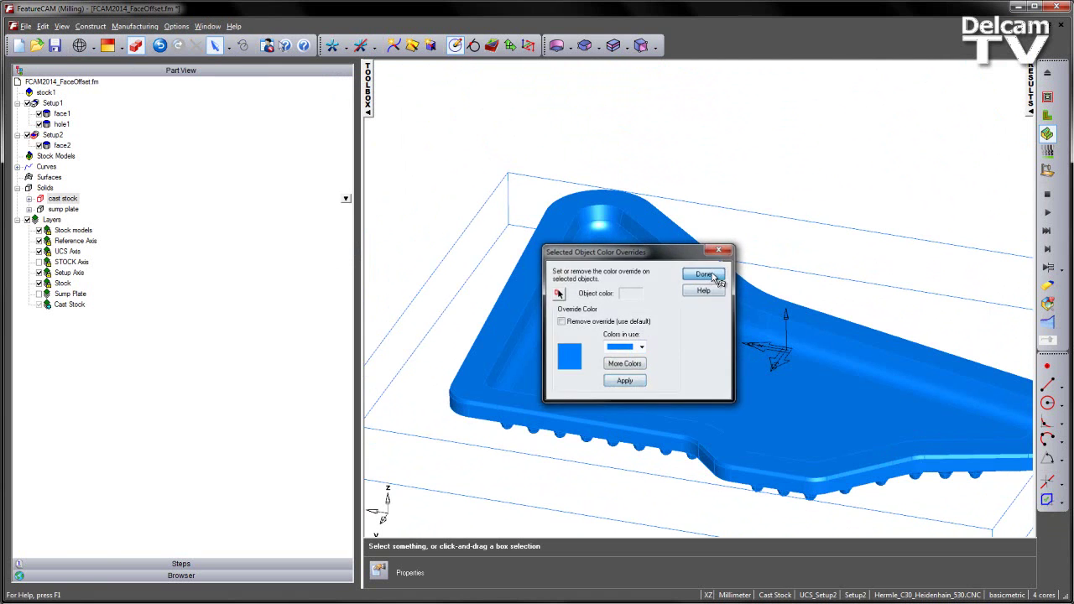
pyautogui.click(704, 274)
pyautogui.moveTo(618, 148); pyautogui.dragTo(492, 267, button='middle')
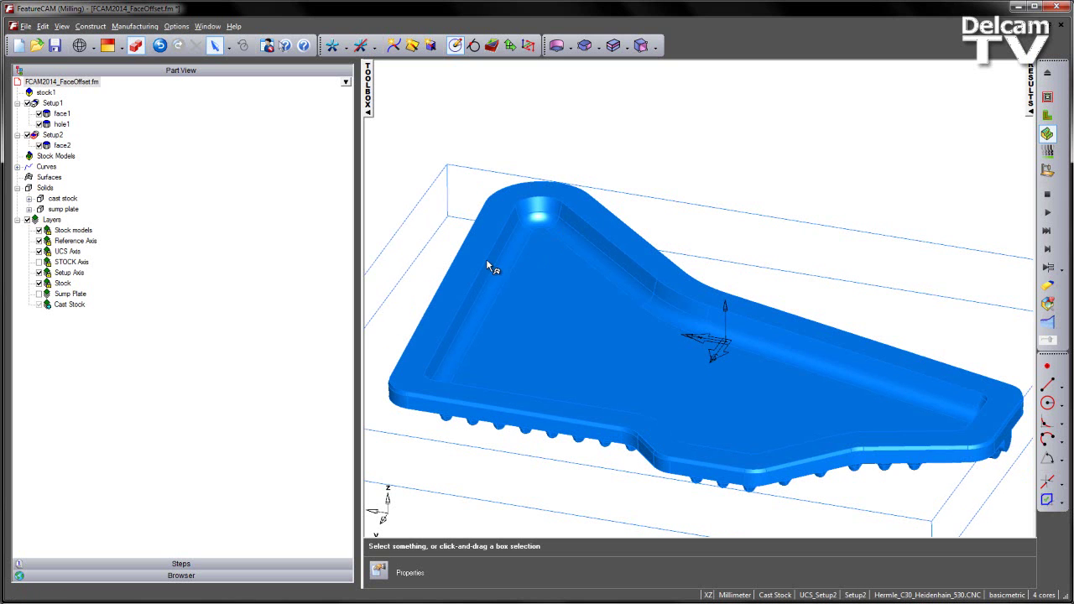
# - Change stock1 from a block to user-defined stock based on the cast stock solid and accept the stock properties
pyautogui.click(45, 92)
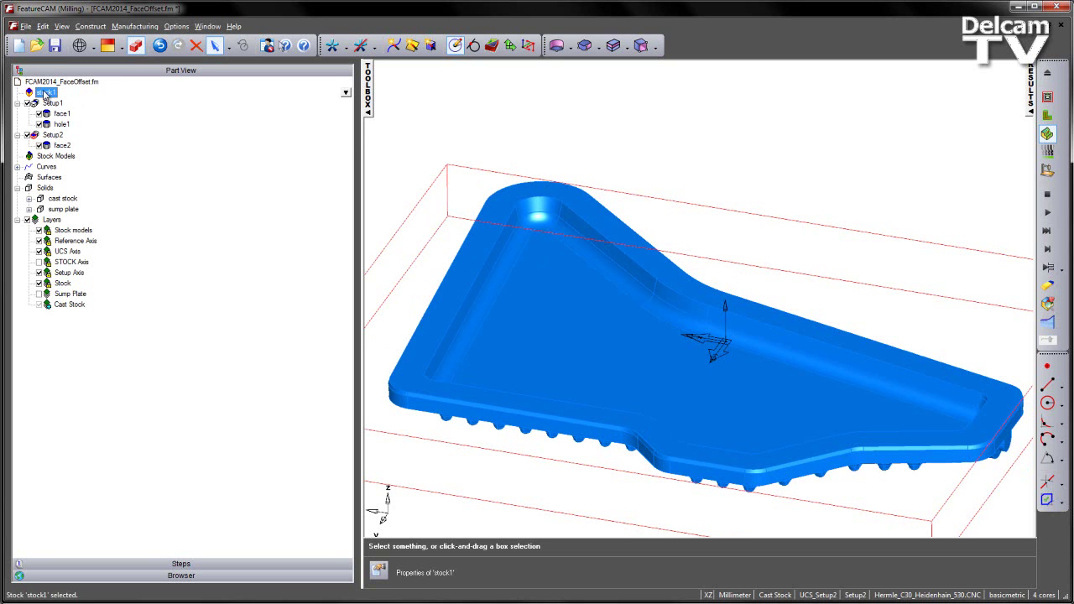
pyautogui.click(345, 92)
pyautogui.click(361, 106)
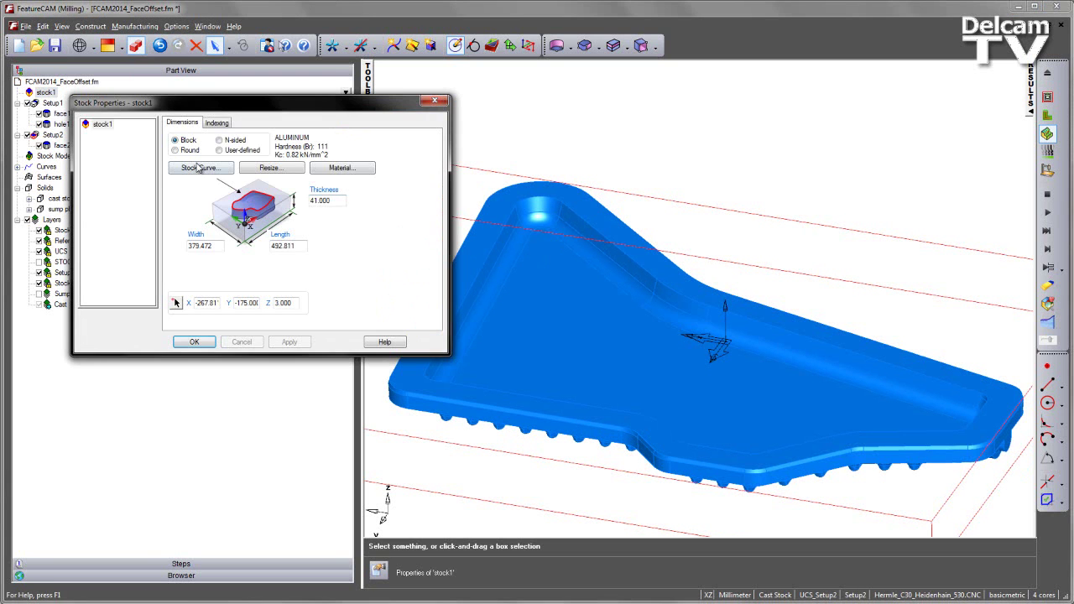
pyautogui.click(218, 151)
pyautogui.click(217, 168)
pyautogui.click(225, 168)
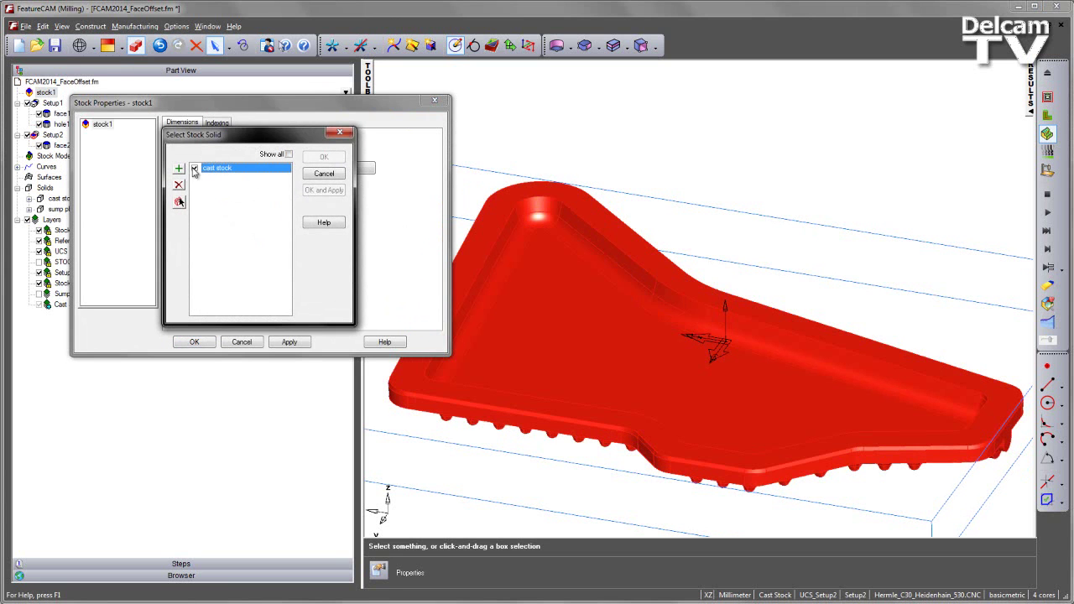
pyautogui.click(325, 191)
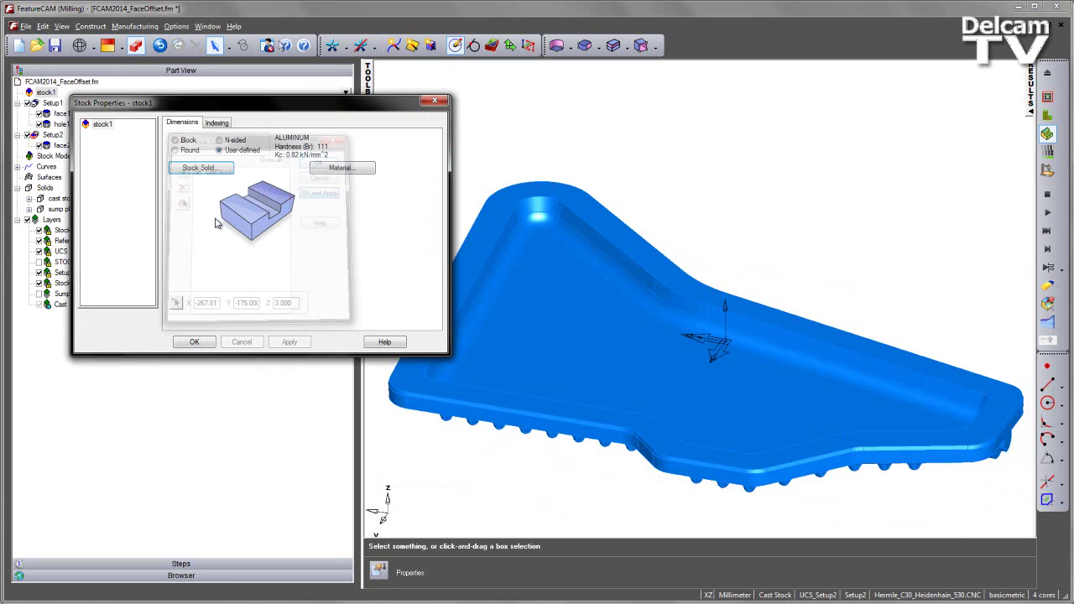
pyautogui.click(194, 343)
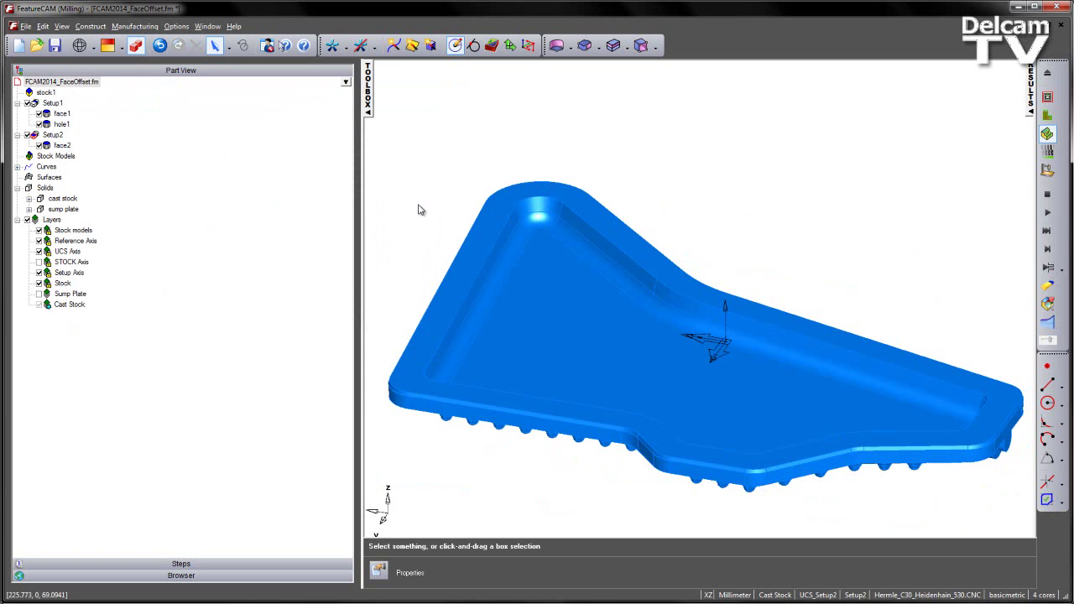
# - Show the Sump Plate layer and hide the Cast Stock layer so the finished part is displayed
pyautogui.click(38, 293)
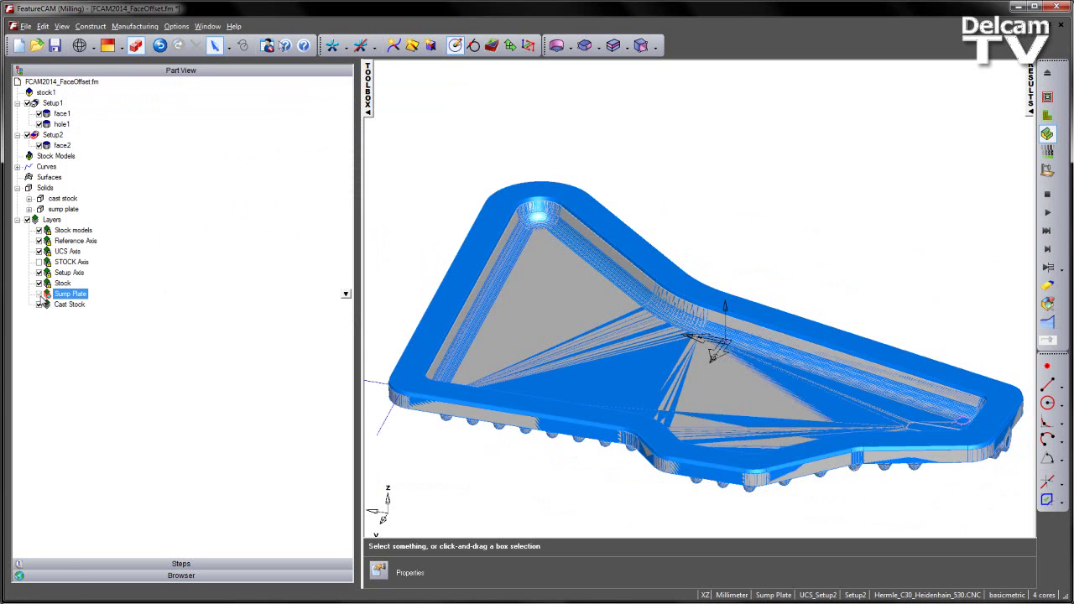
pyautogui.click(38, 304)
pyautogui.moveTo(428, 214); pyautogui.dragTo(724, 401, button='middle')
pyautogui.keyDown('shift'); pyautogui.moveTo(628, 352); pyautogui.dragTo(661, 362, button='middle'); pyautogui.keyUp('shift')
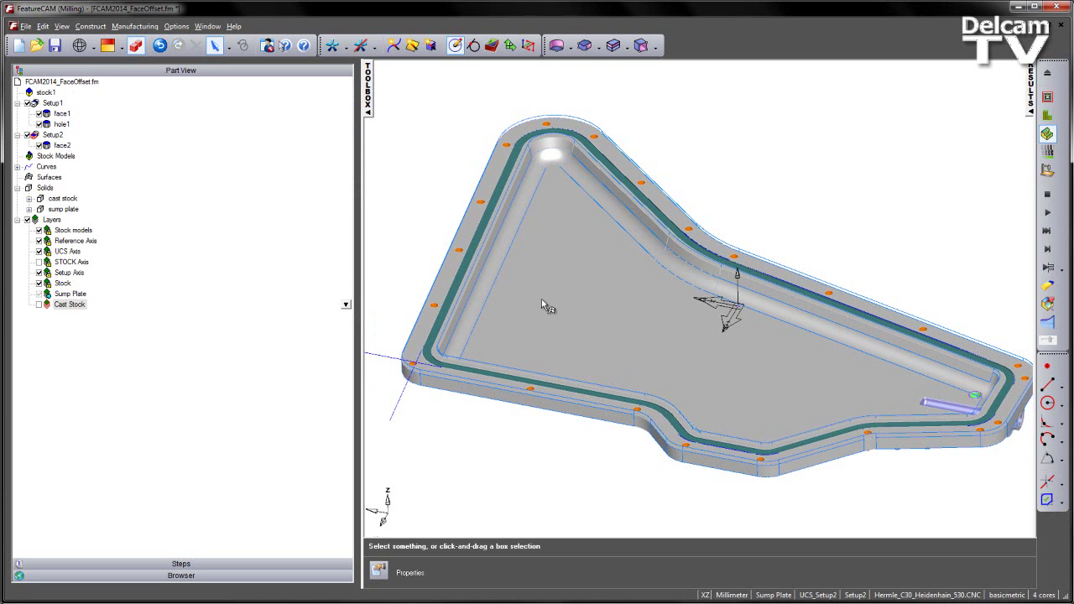
# - Make Setup1 active and simulate its facing and hole operations on the ribbed side of the casting
pyautogui.click(34, 102)
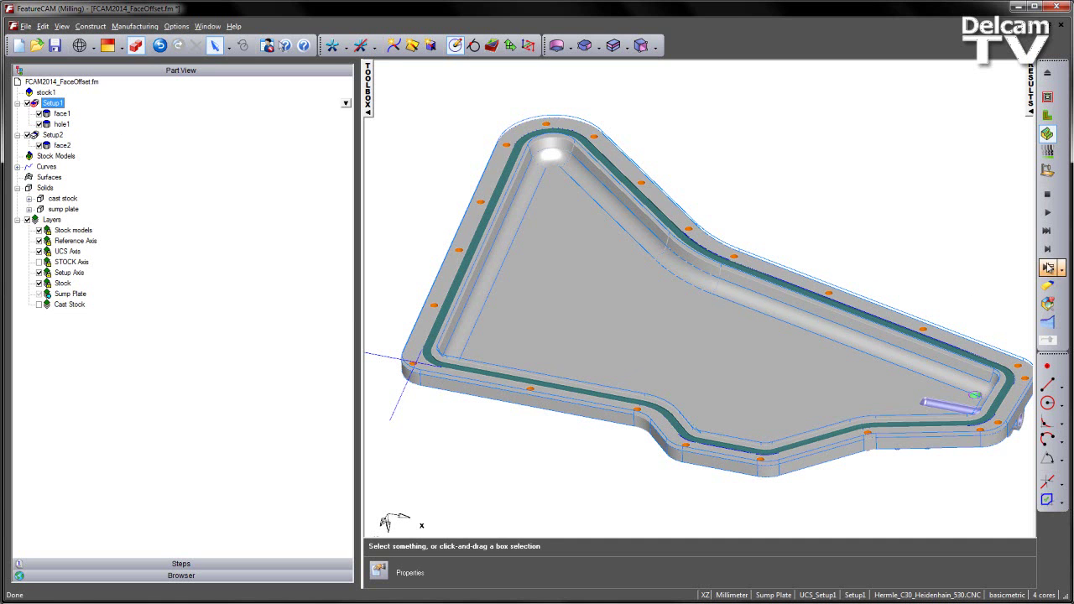
pyautogui.click(1046, 250)
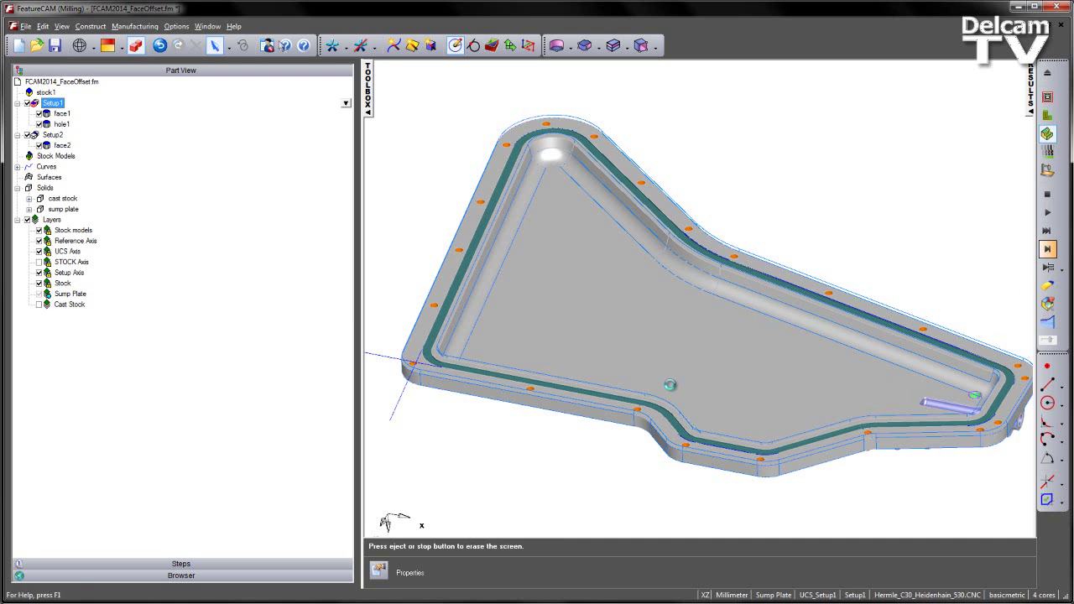
pyautogui.moveTo(632, 422); pyautogui.dragTo(801, 262, button='middle')
pyautogui.scroll(-2, 780, 263)
pyautogui.click(1047, 269)
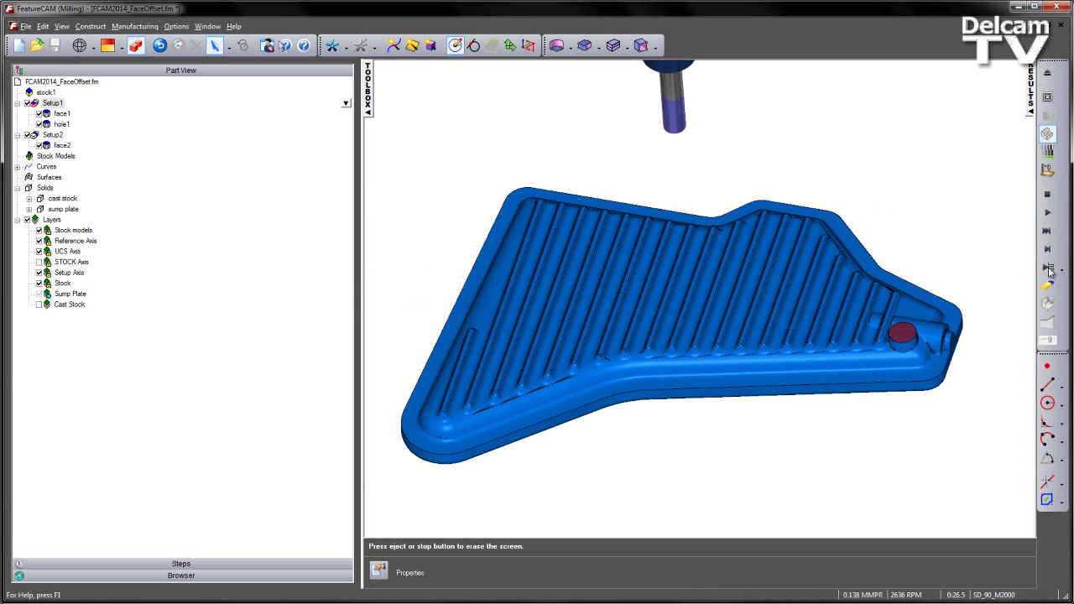
pyautogui.click(1048, 269)
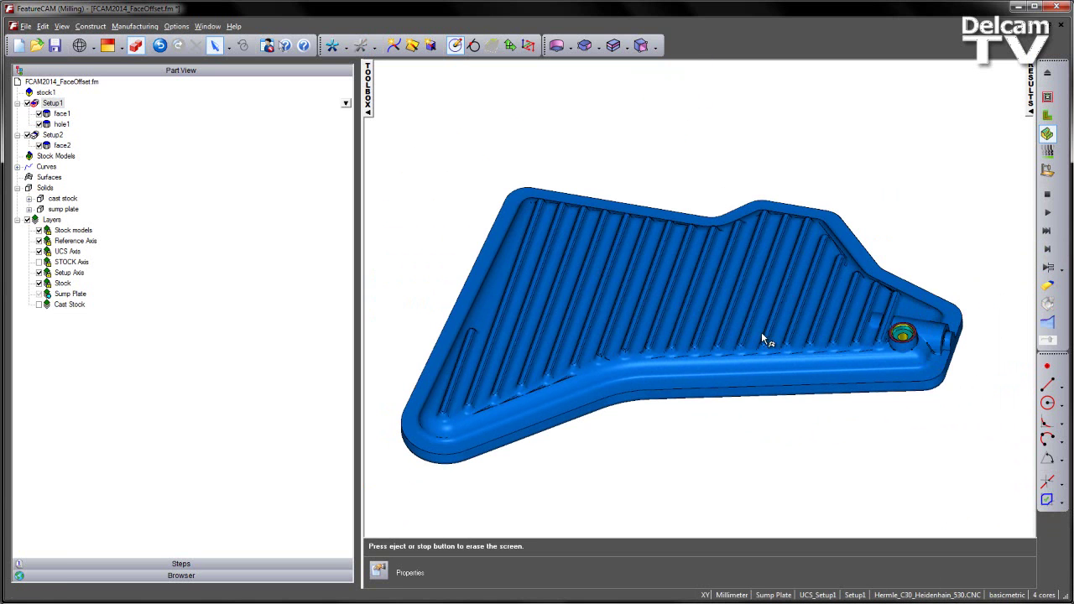
# - Turn to the cavity side, switch to Setup2, and run the simulation of its flange face milling
pyautogui.moveTo(761, 331); pyautogui.dragTo(842, 466, button='middle')
pyautogui.click(858, 598)
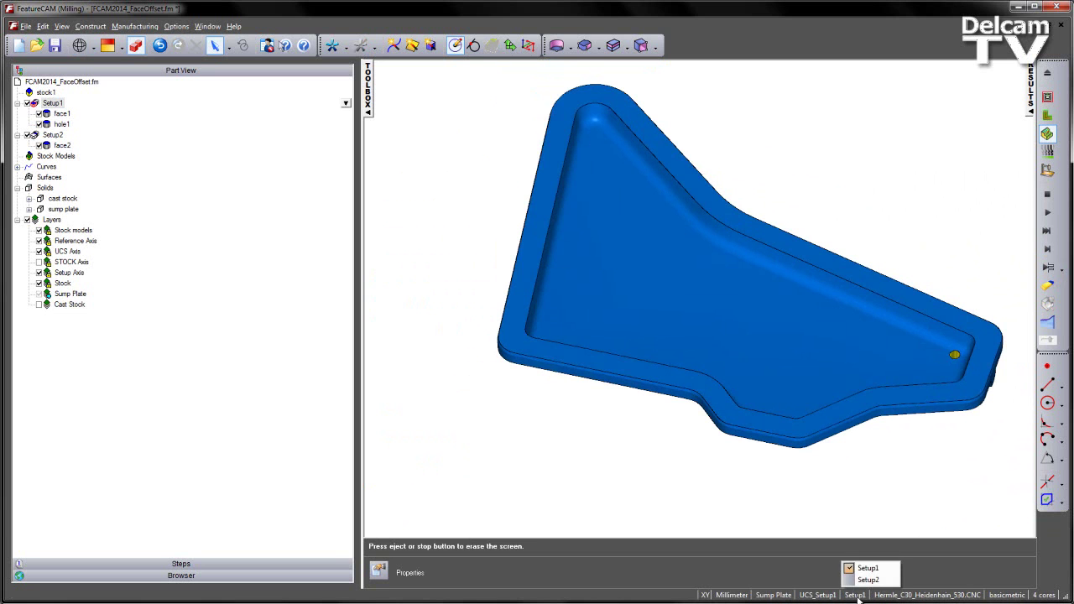
pyautogui.click(869, 580)
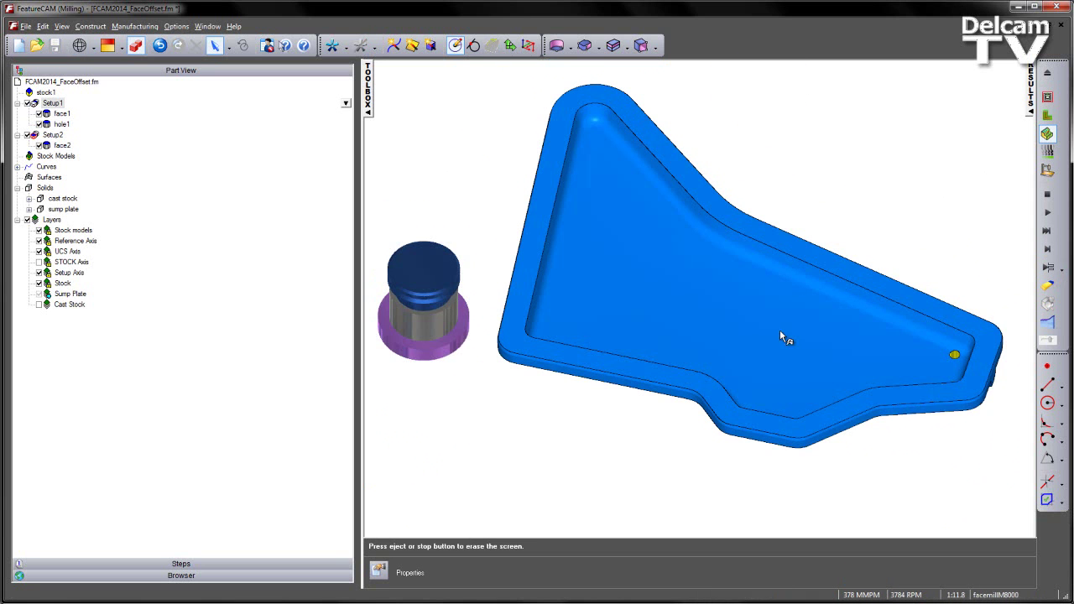
pyautogui.keyDown('shift'); pyautogui.moveTo(779, 330); pyautogui.dragTo(741, 324, button='middle'); pyautogui.keyUp('shift')
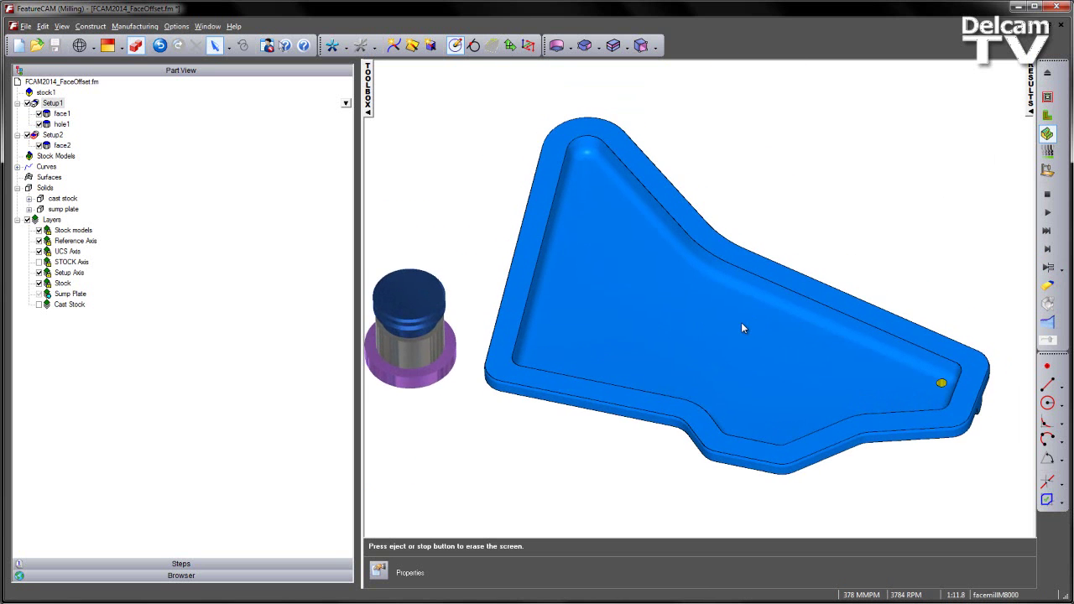
pyautogui.press('space')
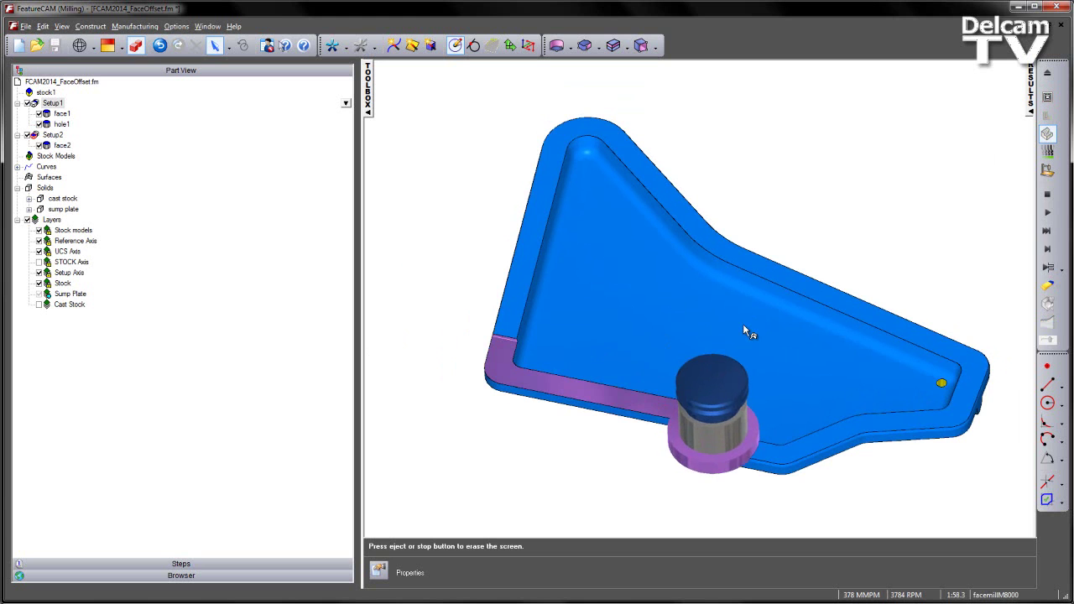